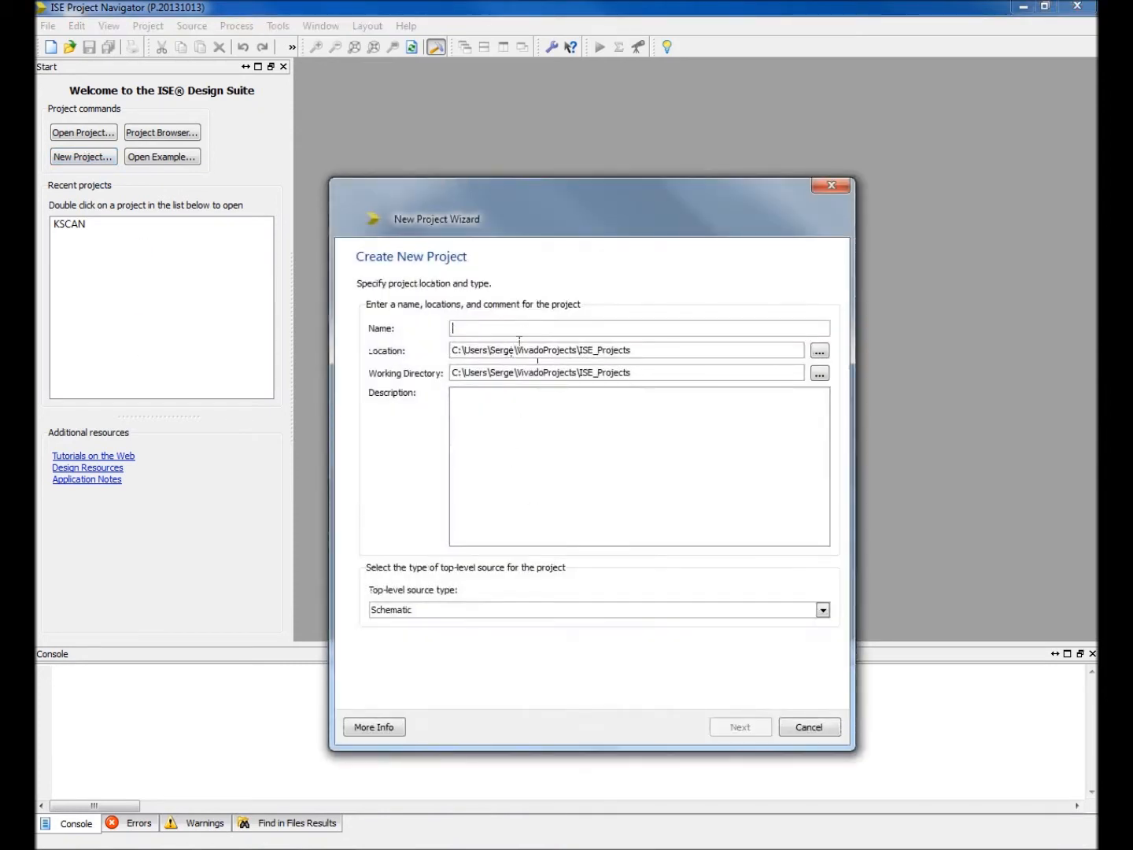
Name the new project Quad and keep Schematic as its top-level source type
{"action": "type", "text": "Quad"}
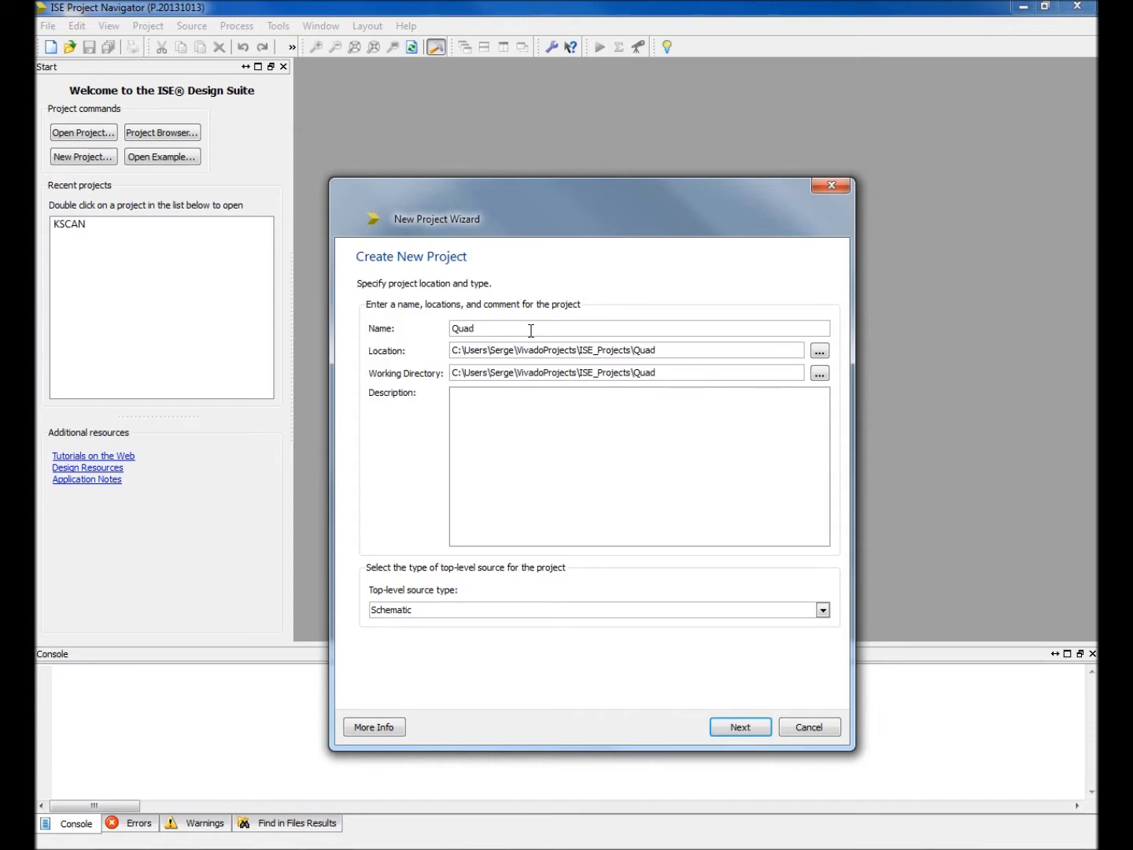
{"action": "left_click", "coordinate": [449, 614]}
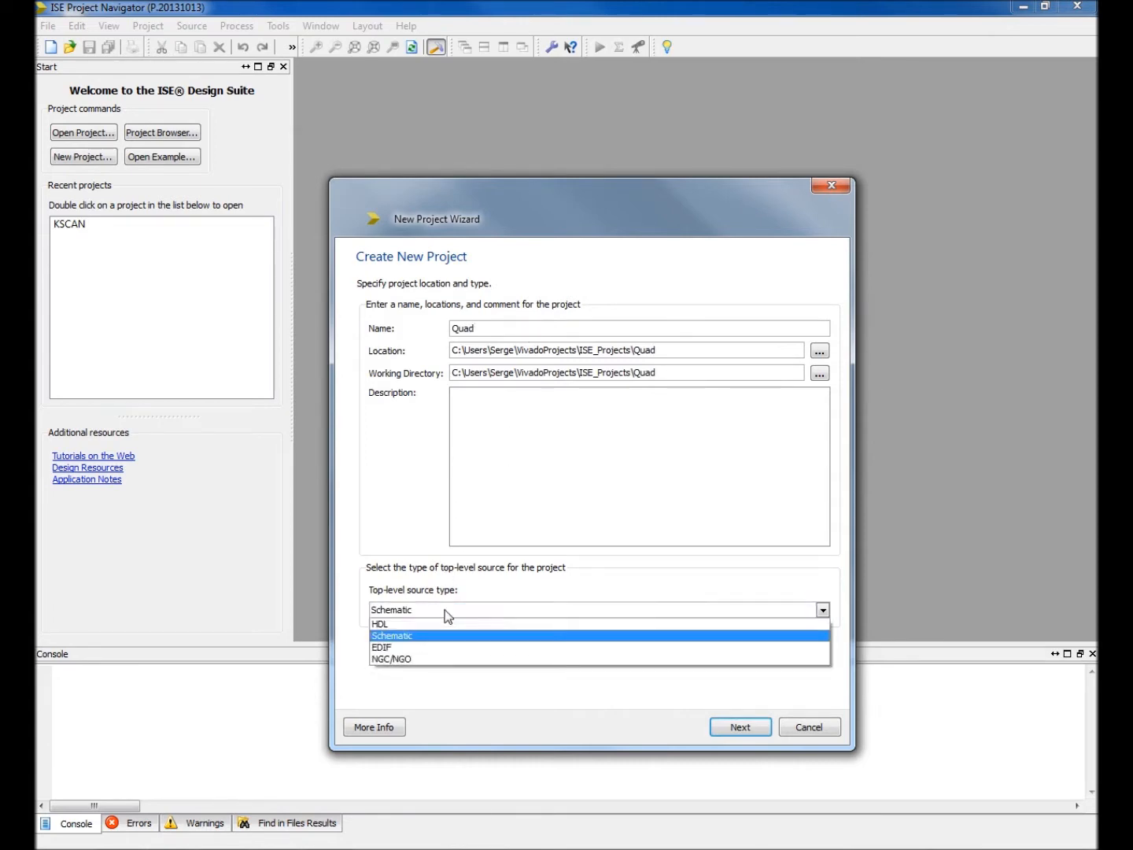
{"action": "left_click", "coordinate": [448, 614]}
{"action": "left_click", "coordinate": [748, 725]}
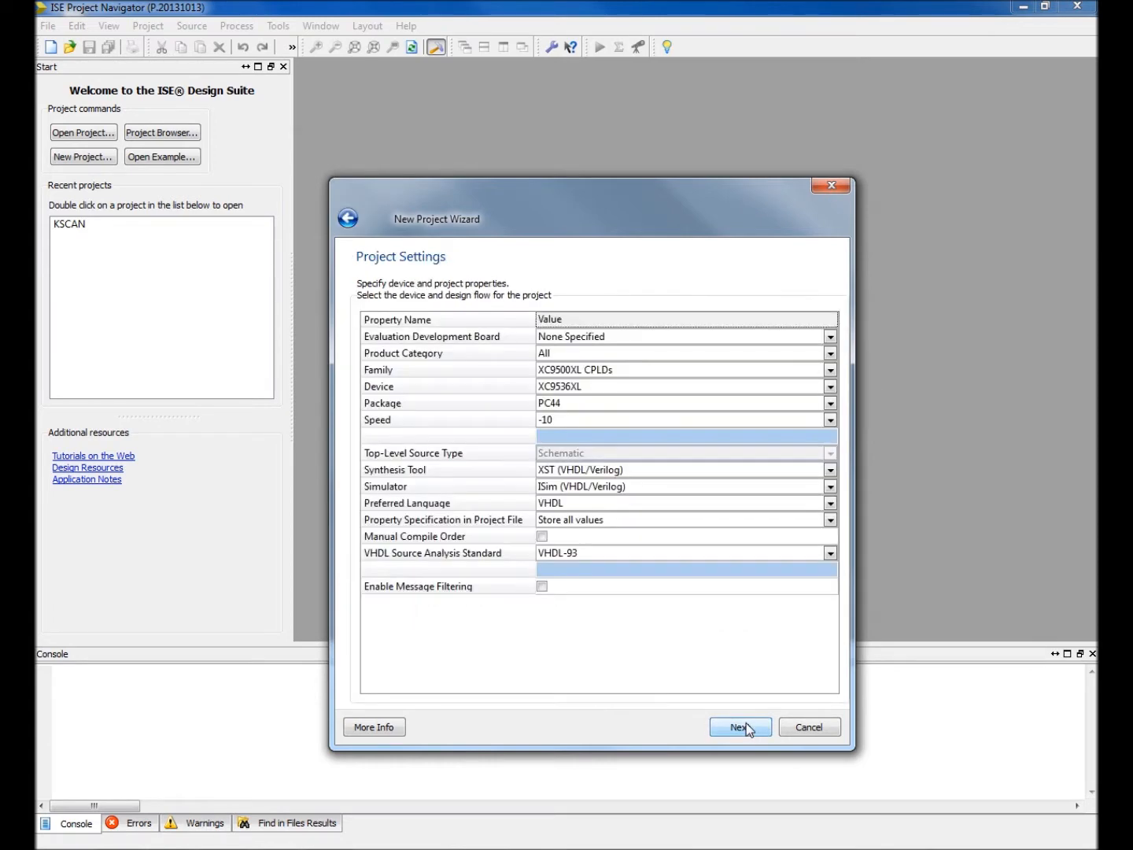
Select the XC9536XL device in the project settings and finish creating the project
{"action": "left_click", "coordinate": [611, 387]}
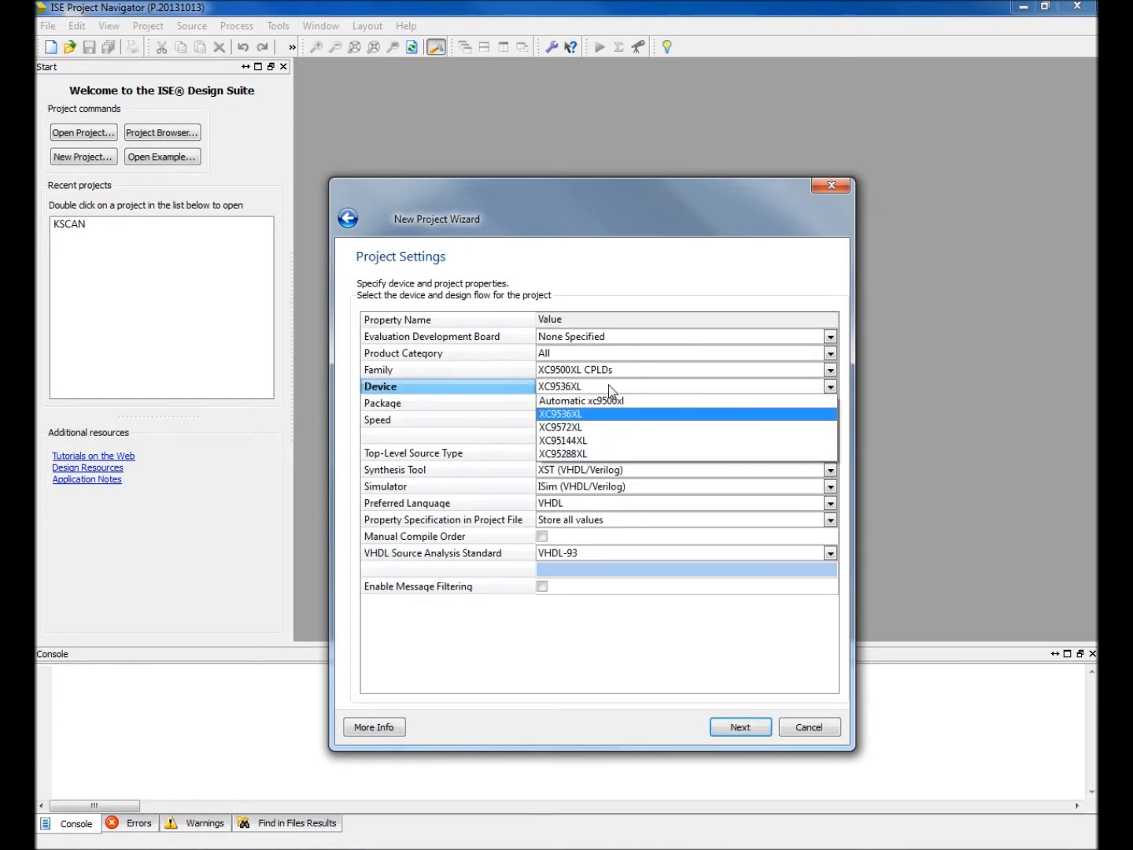
{"action": "left_click", "coordinate": [584, 414]}
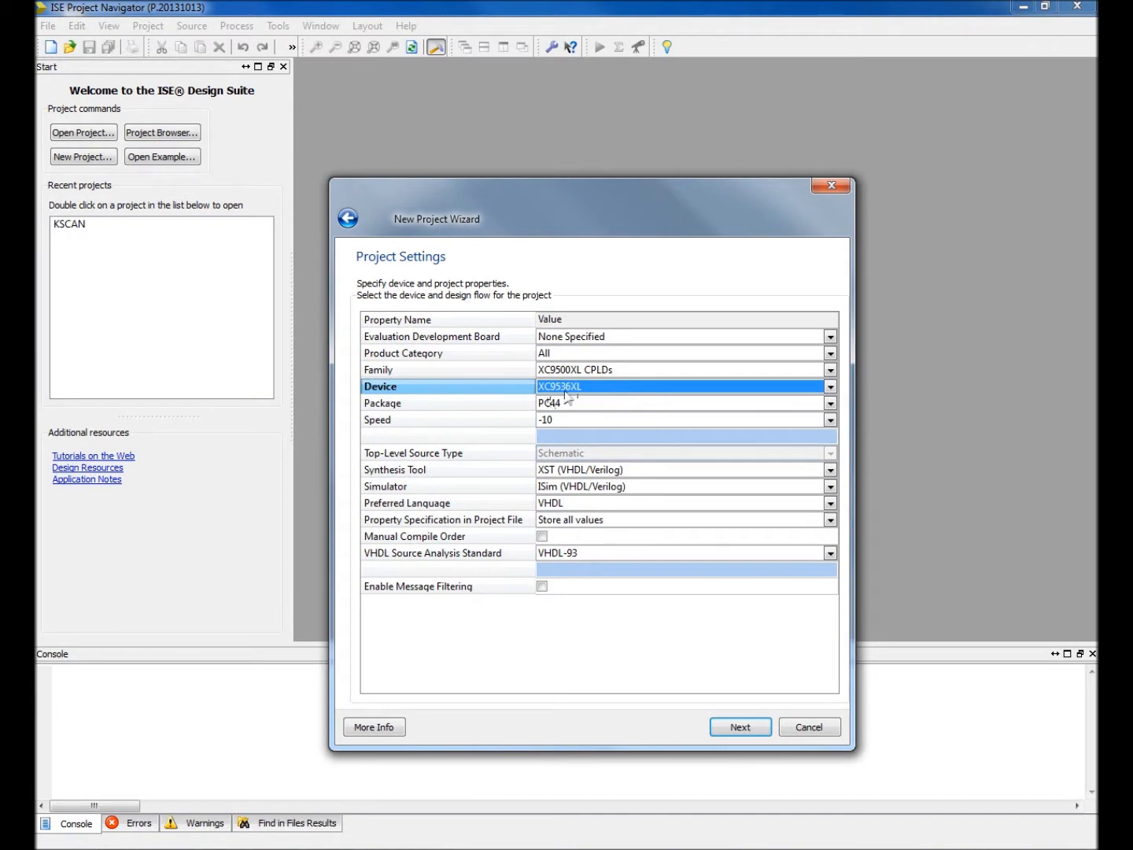
{"action": "left_click", "coordinate": [743, 729]}
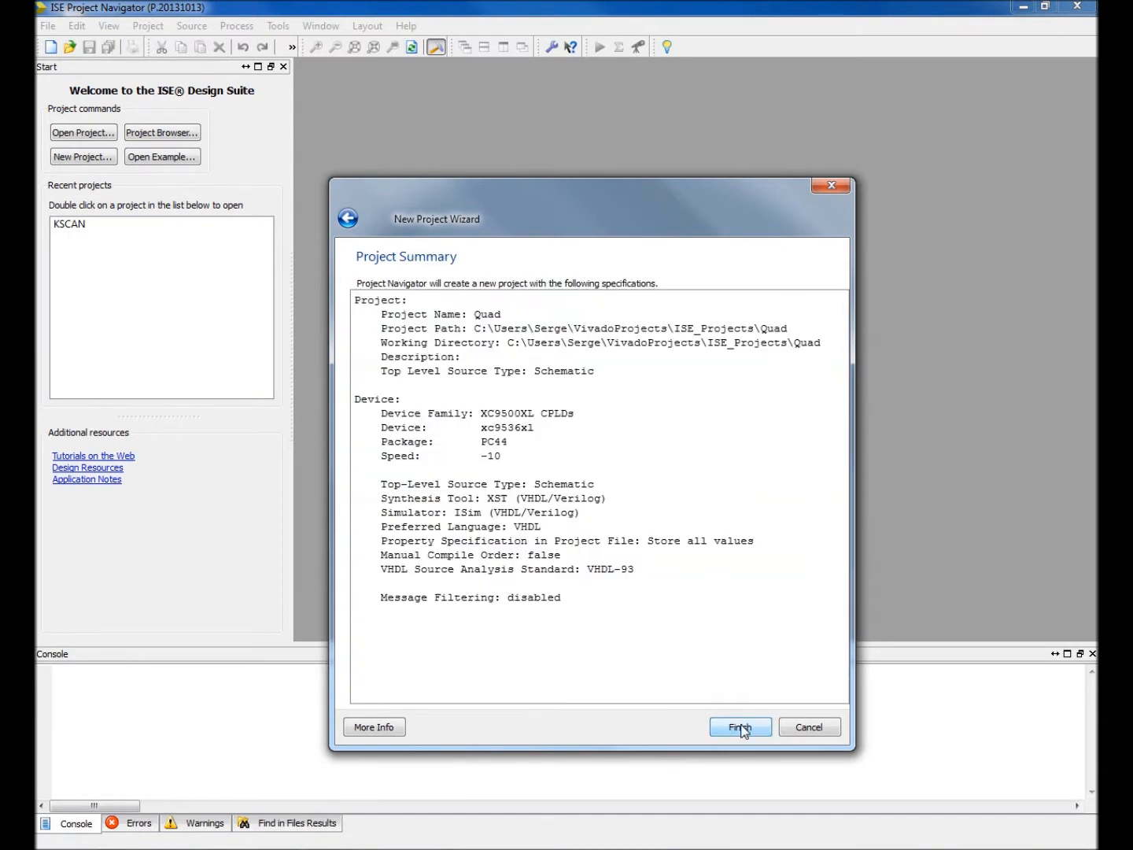
{"action": "left_click", "coordinate": [740, 728]}
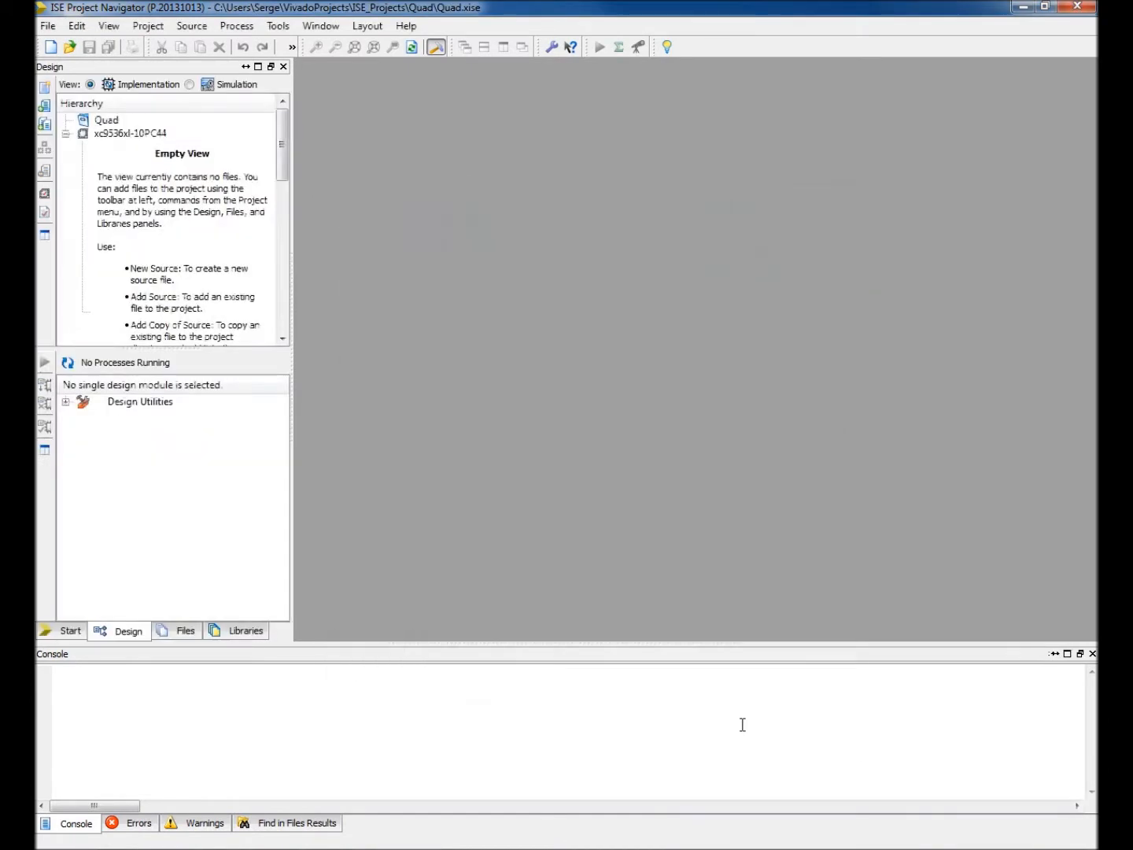
Add a new schematic source named Quad to the xc9536xl-10PC44 device
{"action": "left_click", "coordinate": [149, 136]}
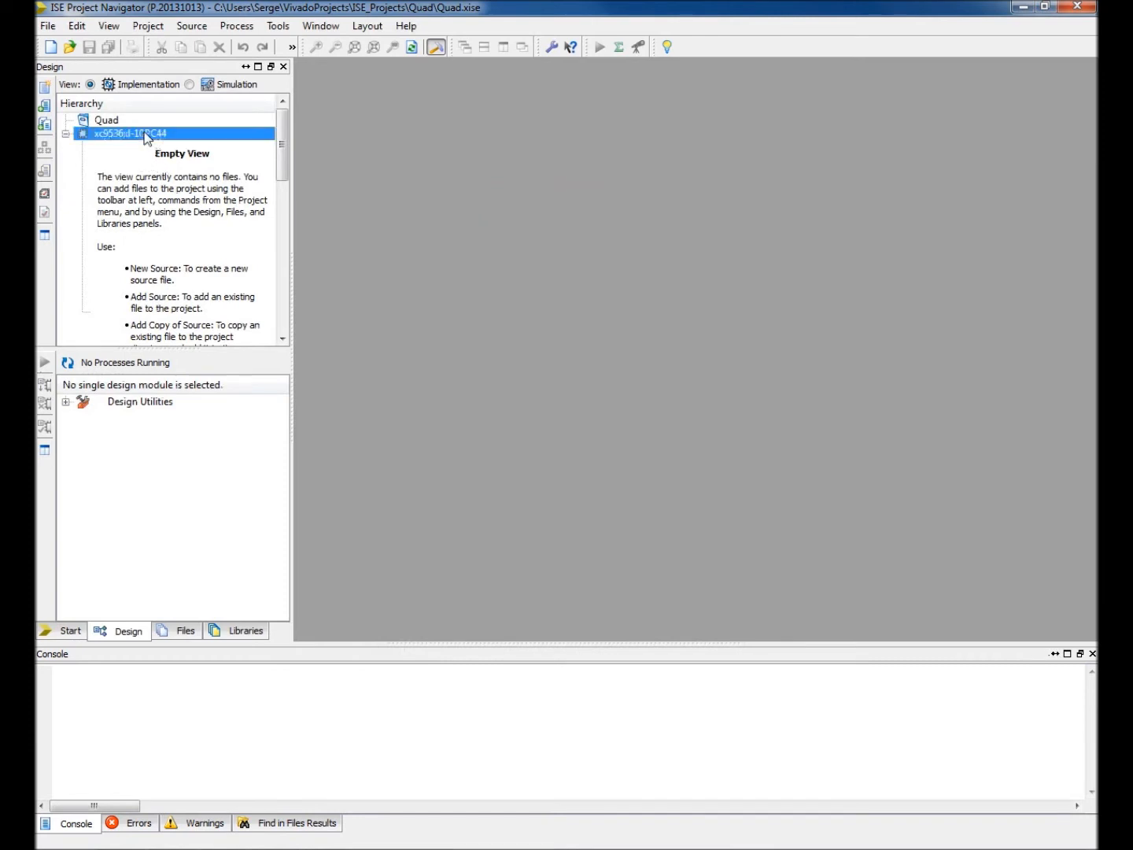
{"action": "scroll", "coordinate": [153, 135], "scroll_direction": "down", "scroll_amount": 1}
{"action": "right_click", "coordinate": [152, 126]}
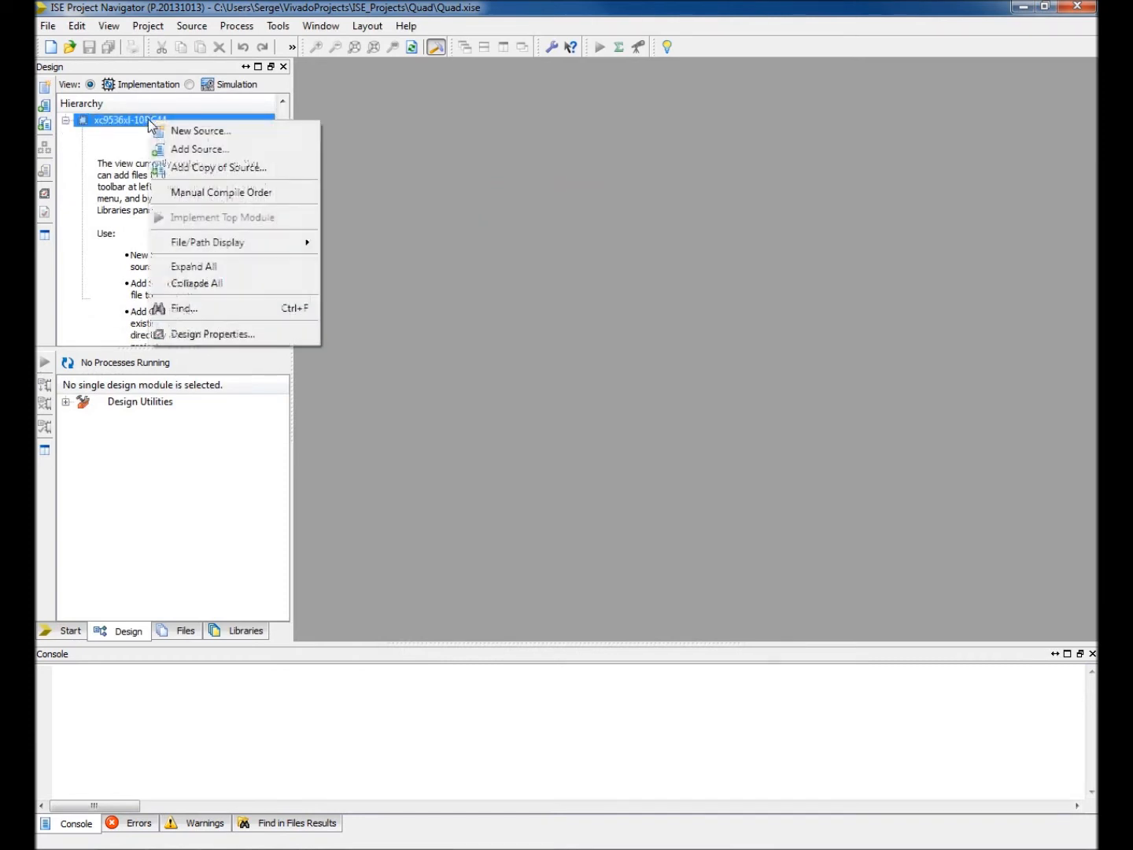
{"action": "left_click", "coordinate": [188, 134]}
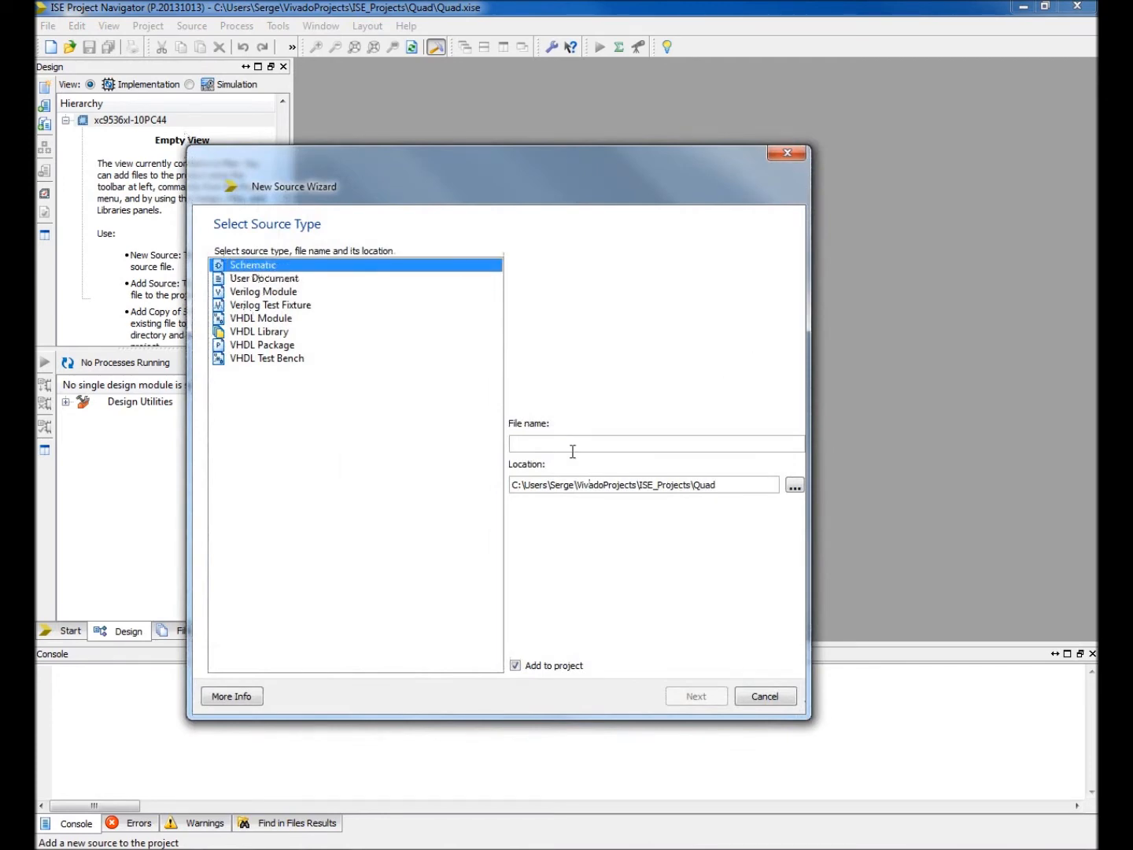
{"action": "left_click", "coordinate": [584, 447]}
{"action": "type", "text": "Quad"}
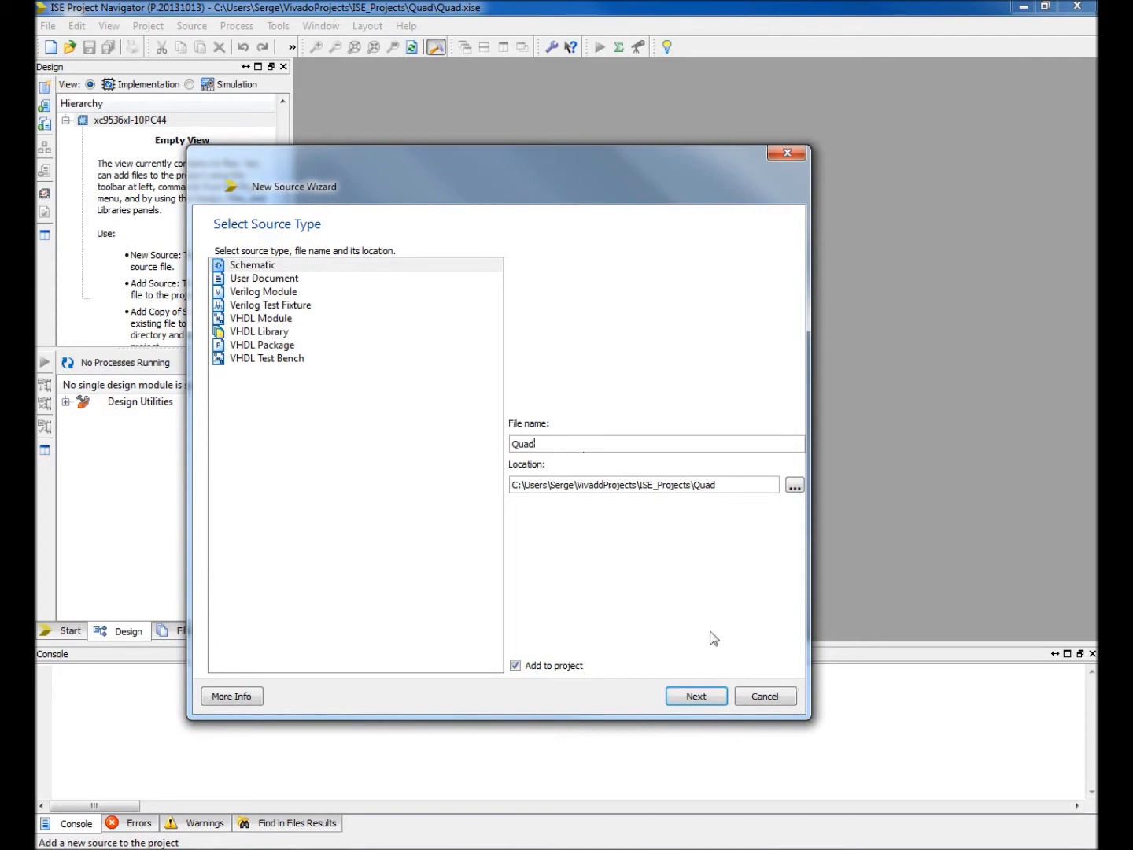
{"action": "left_click", "coordinate": [698, 698]}
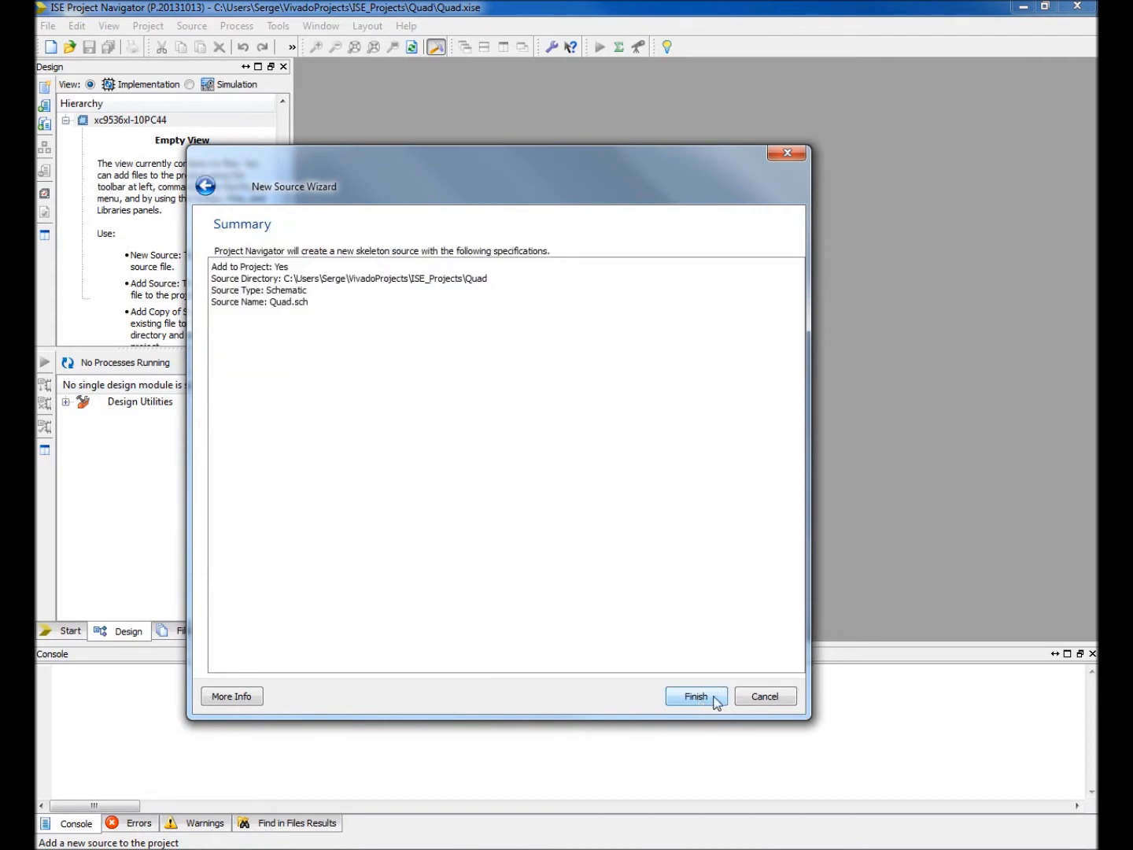
{"action": "left_click", "coordinate": [697, 698]}
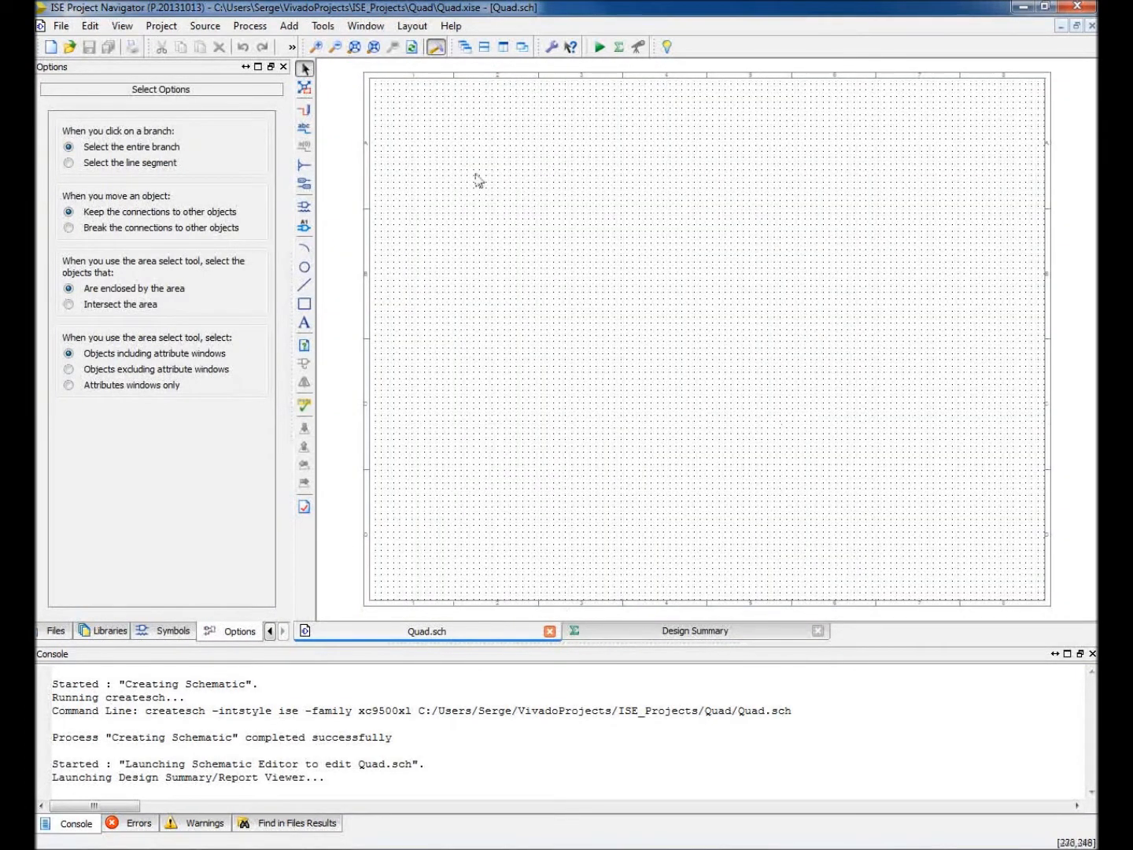
Draw two parallel horizontal wires on the Quad schematic and attach an automatic I/O marker to the left end of each
{"action": "left_click", "coordinate": [304, 111]}
{"action": "left_click_drag", "start_coordinate": [492, 286], "coordinate": [534, 280]}
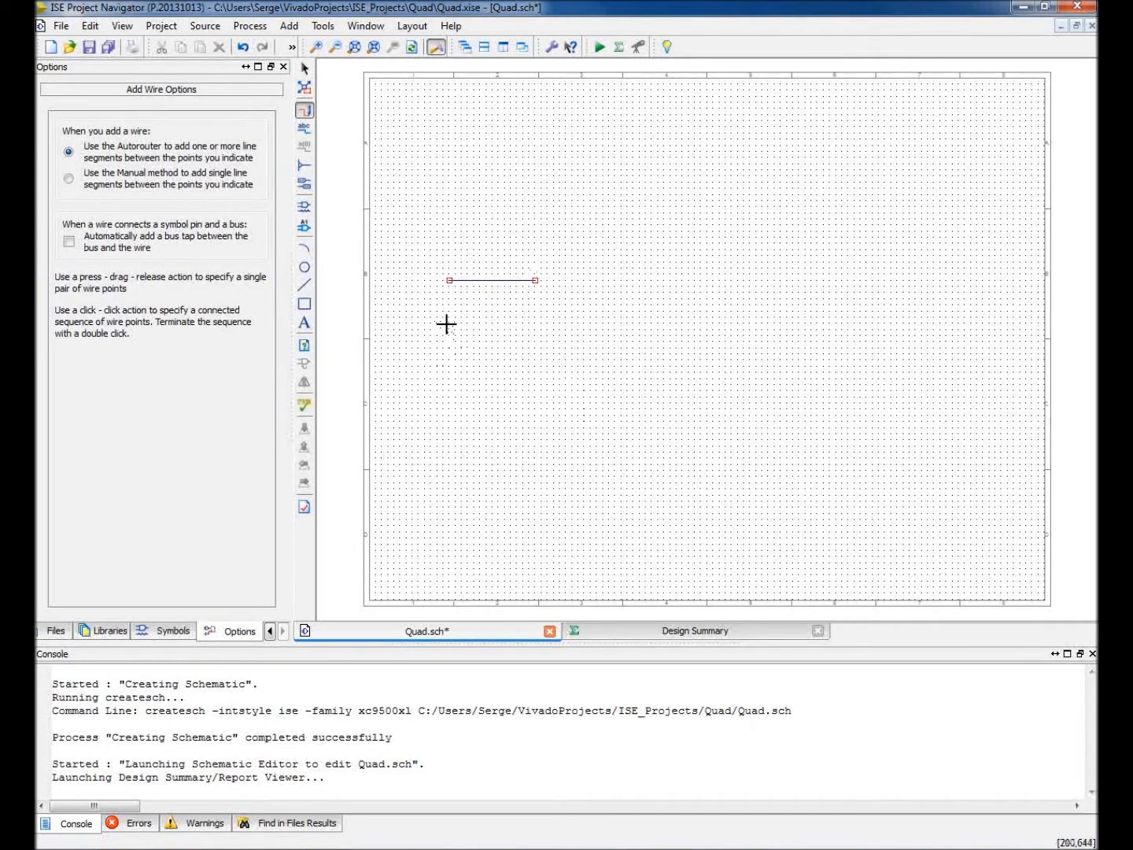
{"action": "left_click_drag", "start_coordinate": [463, 326], "coordinate": [535, 323]}
{"action": "left_click", "coordinate": [307, 187]}
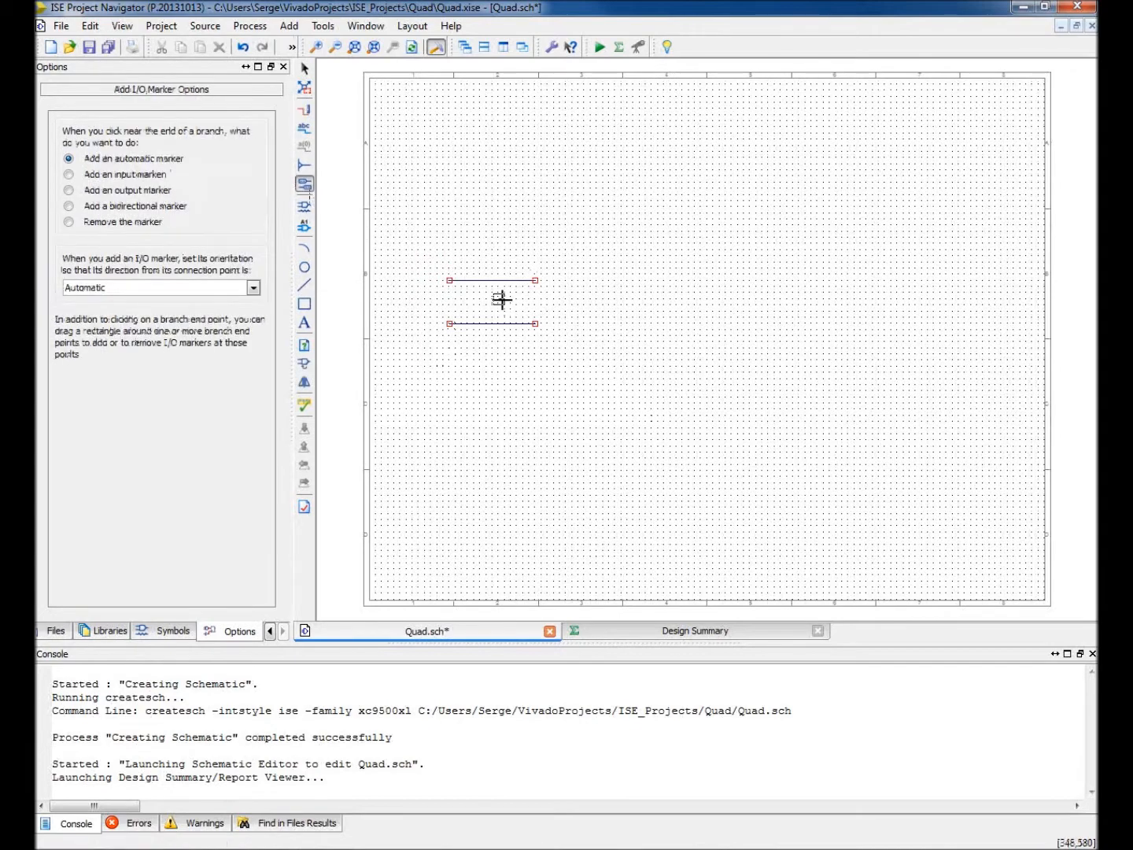
{"action": "left_click", "coordinate": [447, 281]}
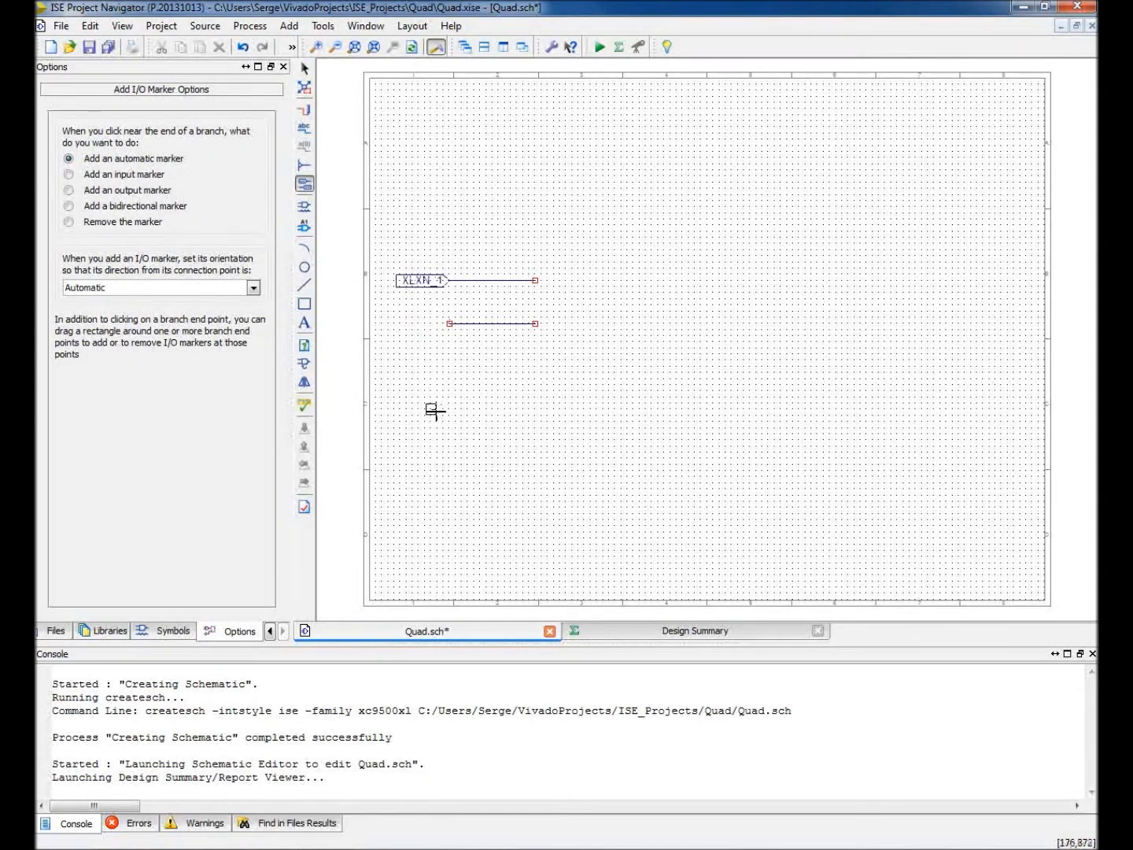
{"action": "left_click", "coordinate": [448, 324]}
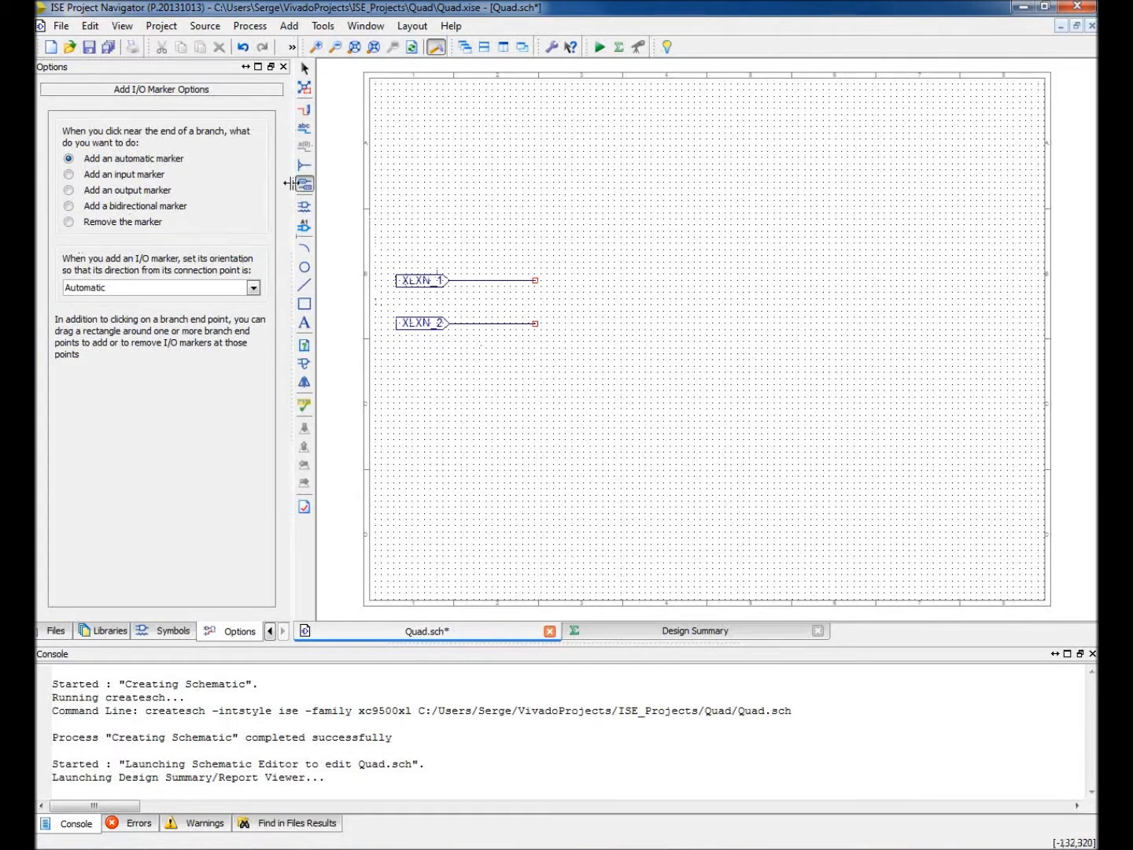
Name the net of the upper wire A and the net of the lower wire B
{"action": "left_click", "coordinate": [305, 133]}
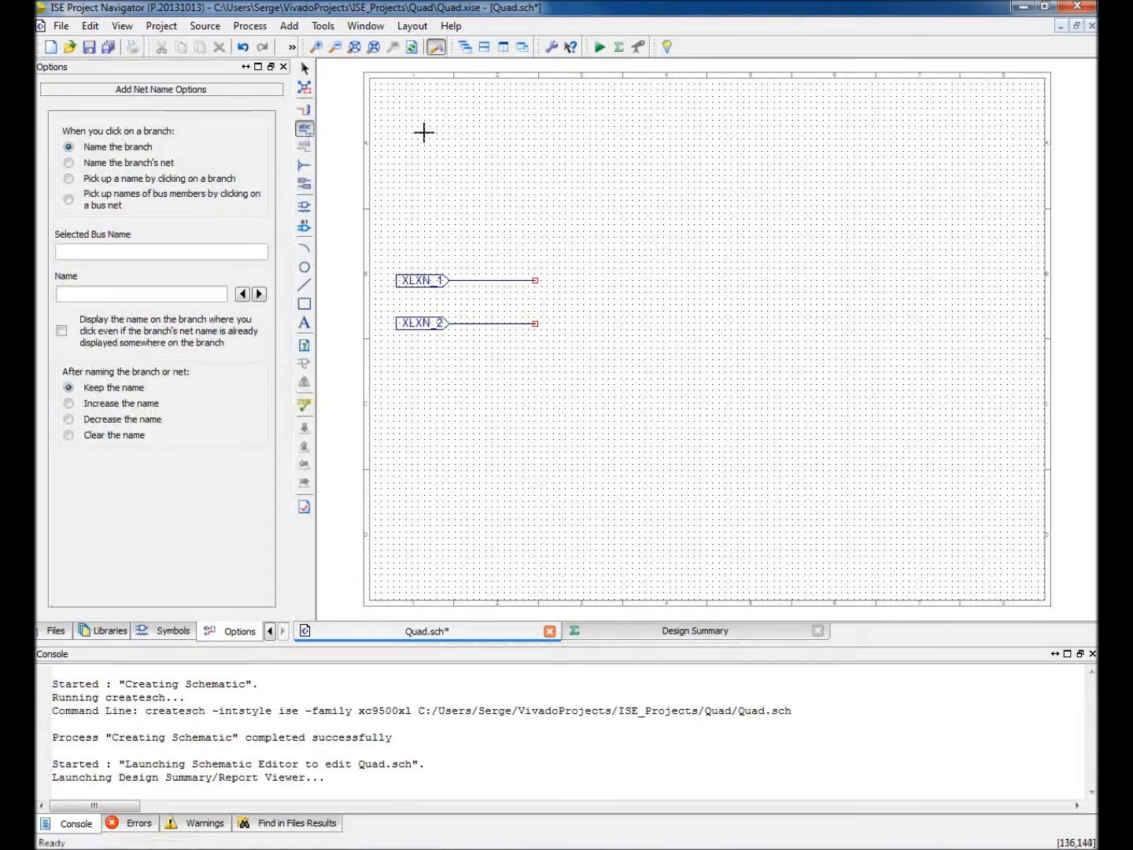
{"action": "left_click", "coordinate": [135, 295]}
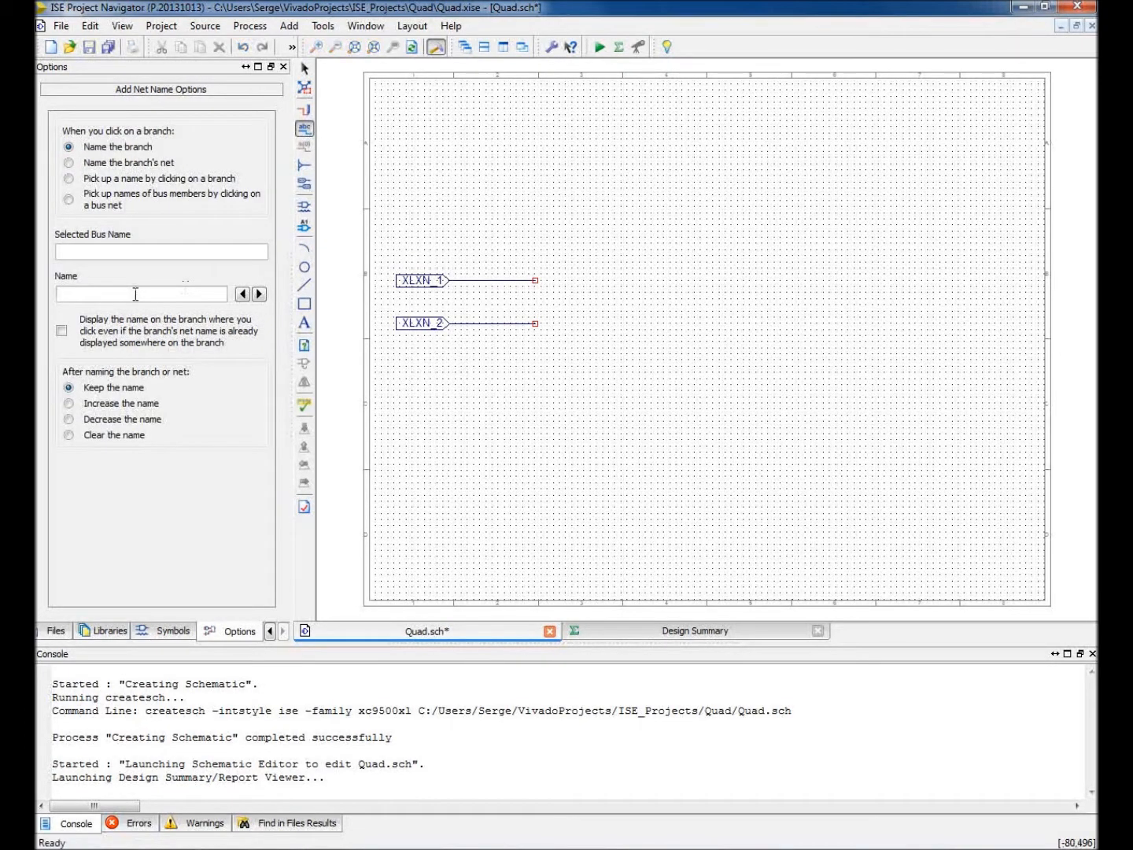
{"action": "left_click", "coordinate": [445, 281]}
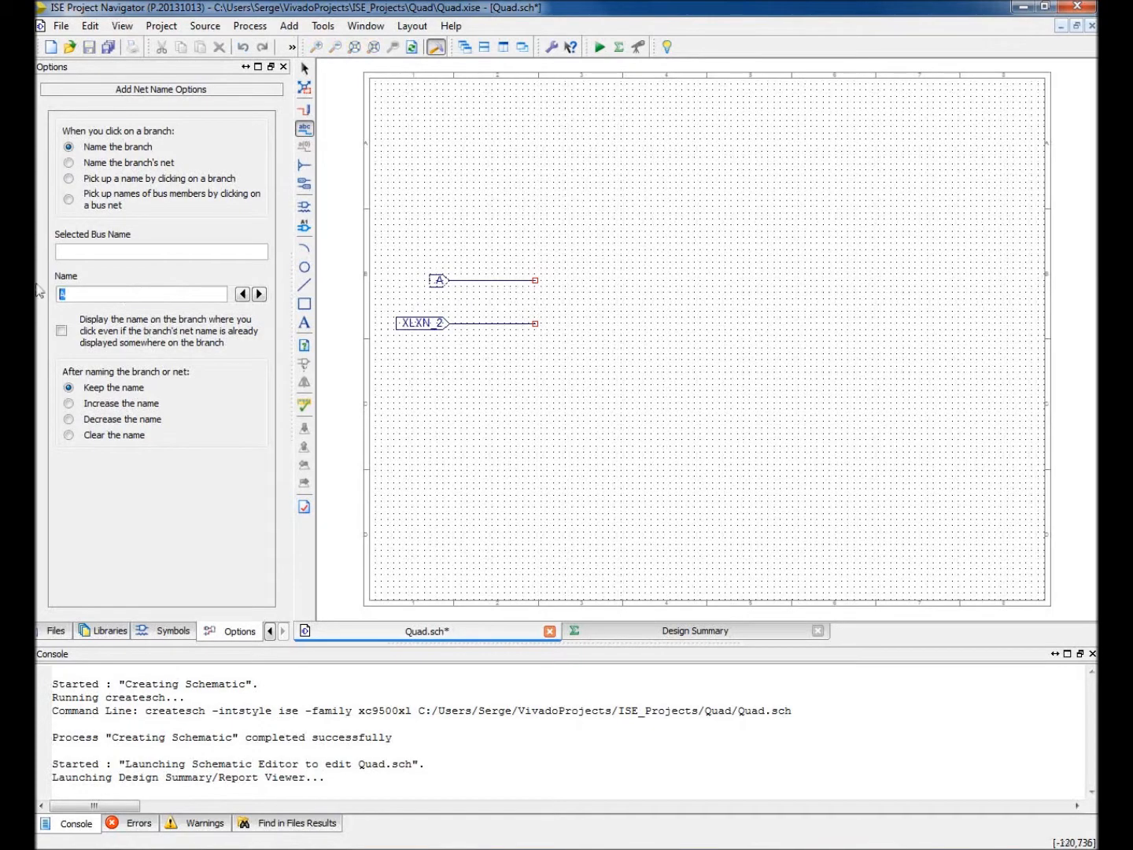
{"action": "type", "text": "B"}
{"action": "left_click", "coordinate": [447, 324]}
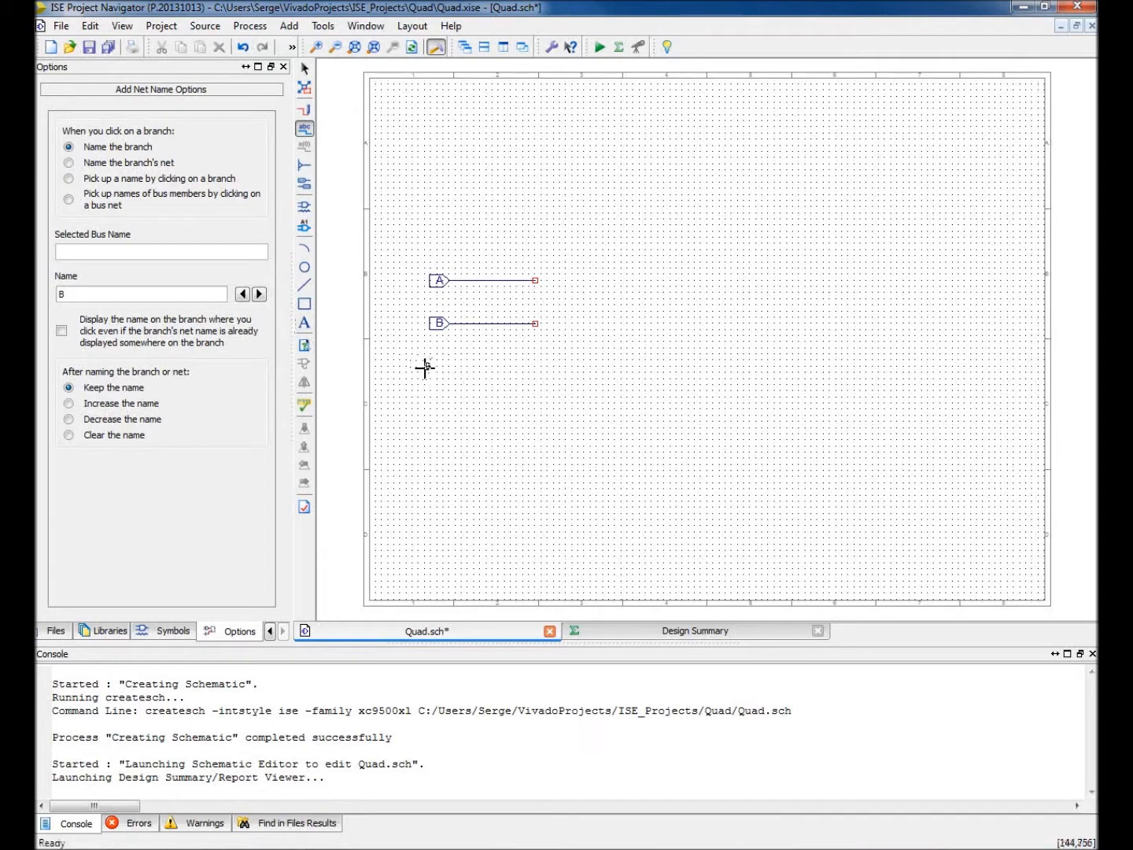
Draw a third horizontal wire below wire B and attach an automatic I/O marker to its left end
{"action": "left_click", "coordinate": [306, 113]}
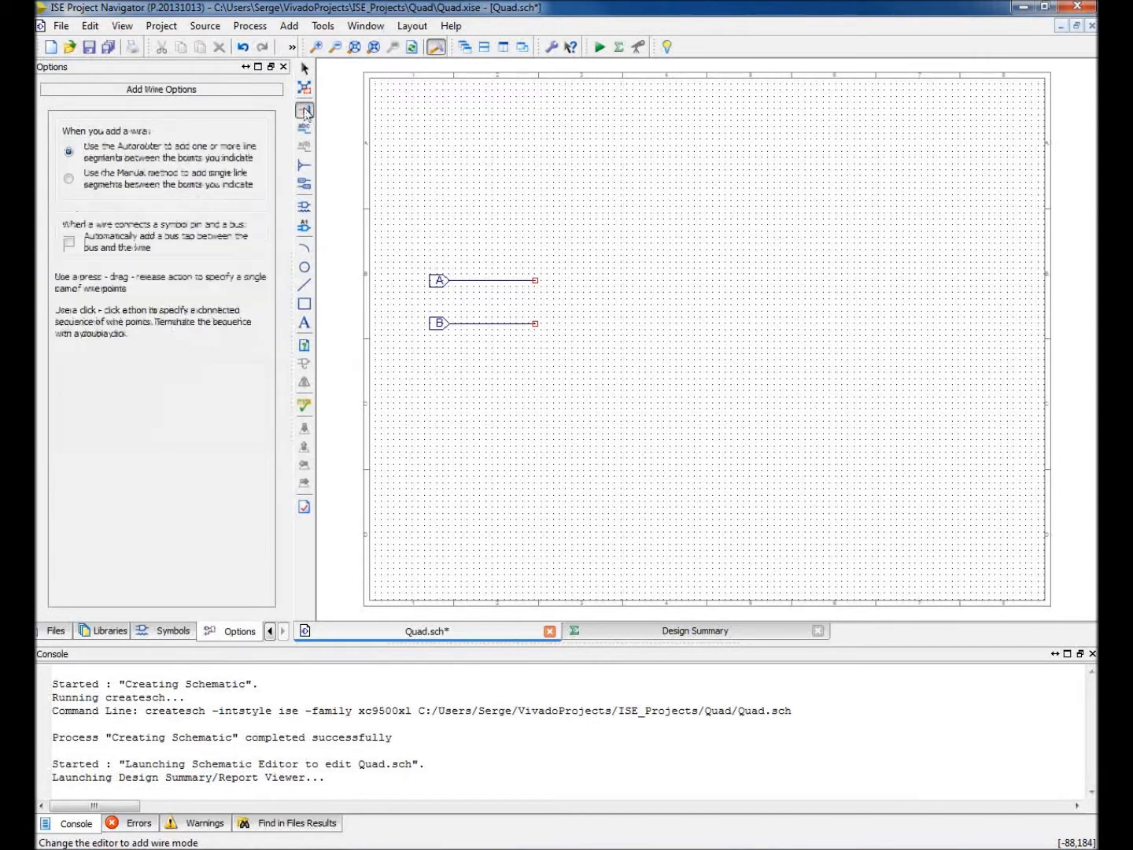
{"action": "left_click", "coordinate": [535, 375]}
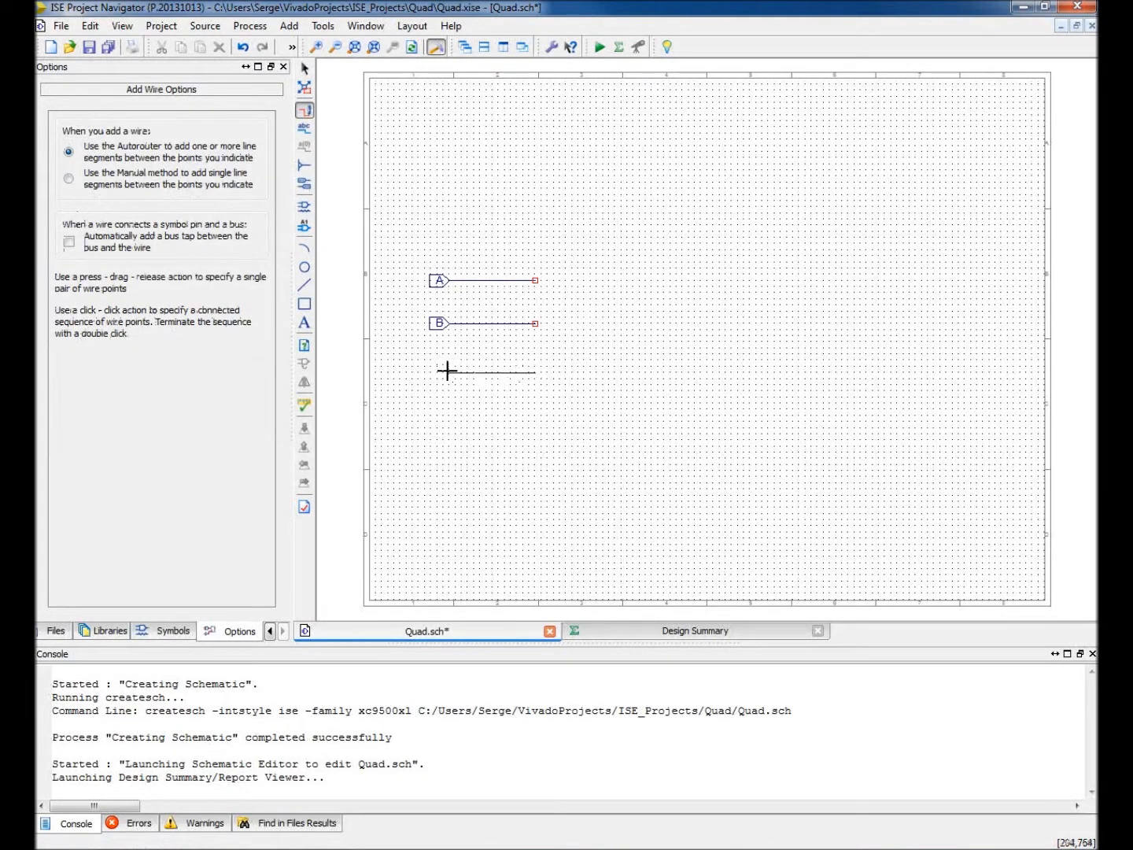
{"action": "double_click", "coordinate": [448, 373]}
{"action": "left_click", "coordinate": [304, 183]}
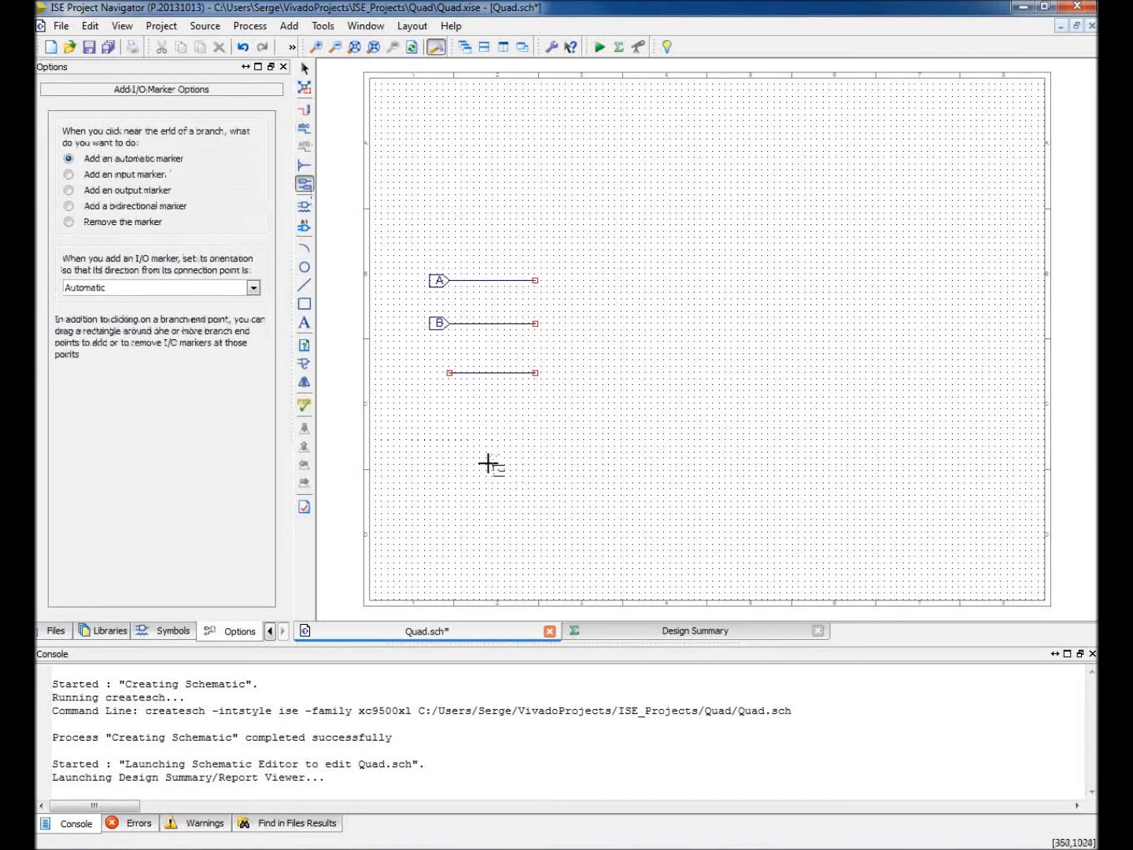
{"action": "left_click", "coordinate": [447, 372]}
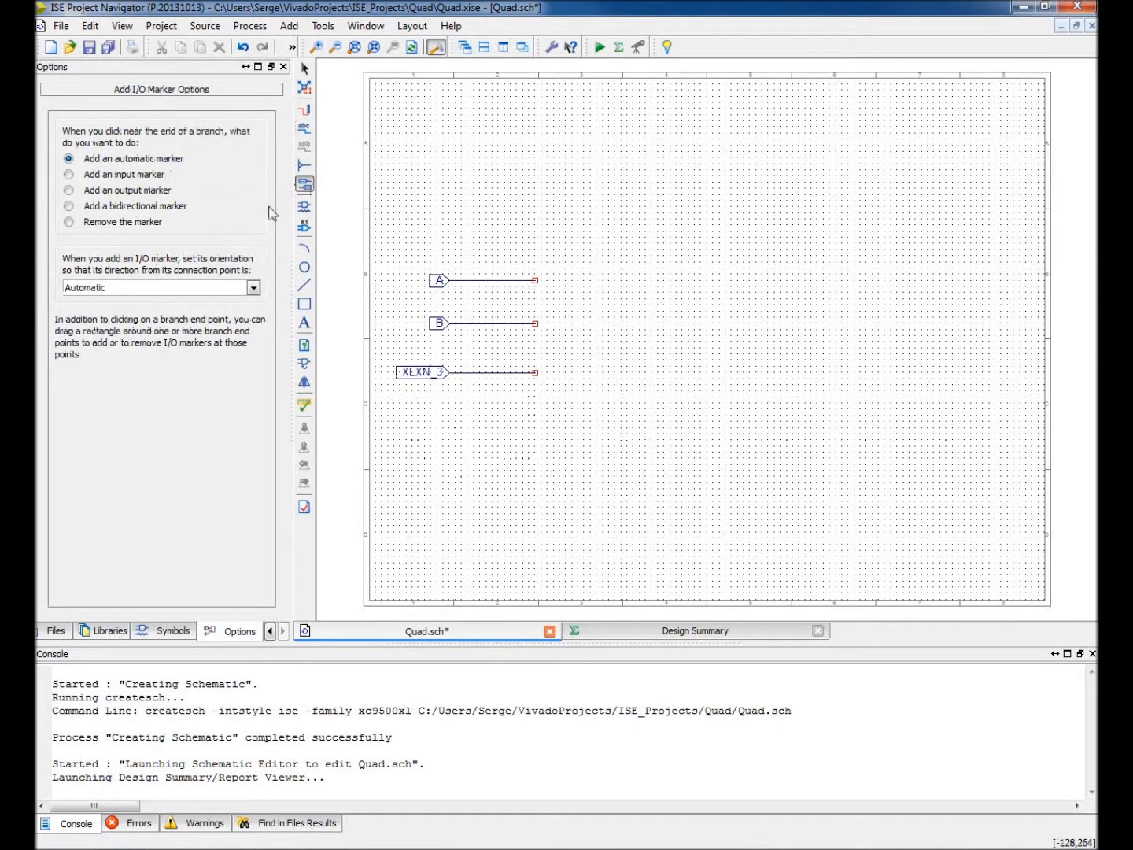
Name the net of the third wire HG
{"action": "left_click", "coordinate": [303, 129]}
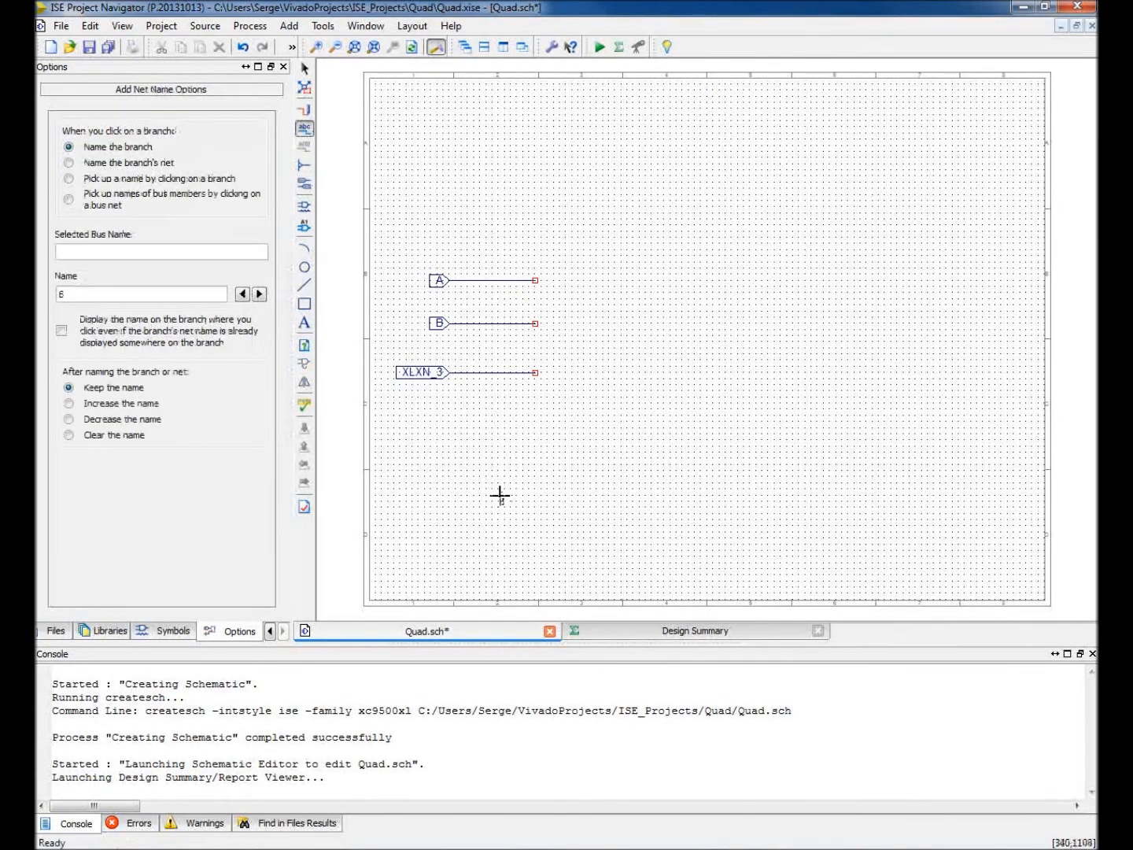
{"action": "left_click", "coordinate": [95, 294]}
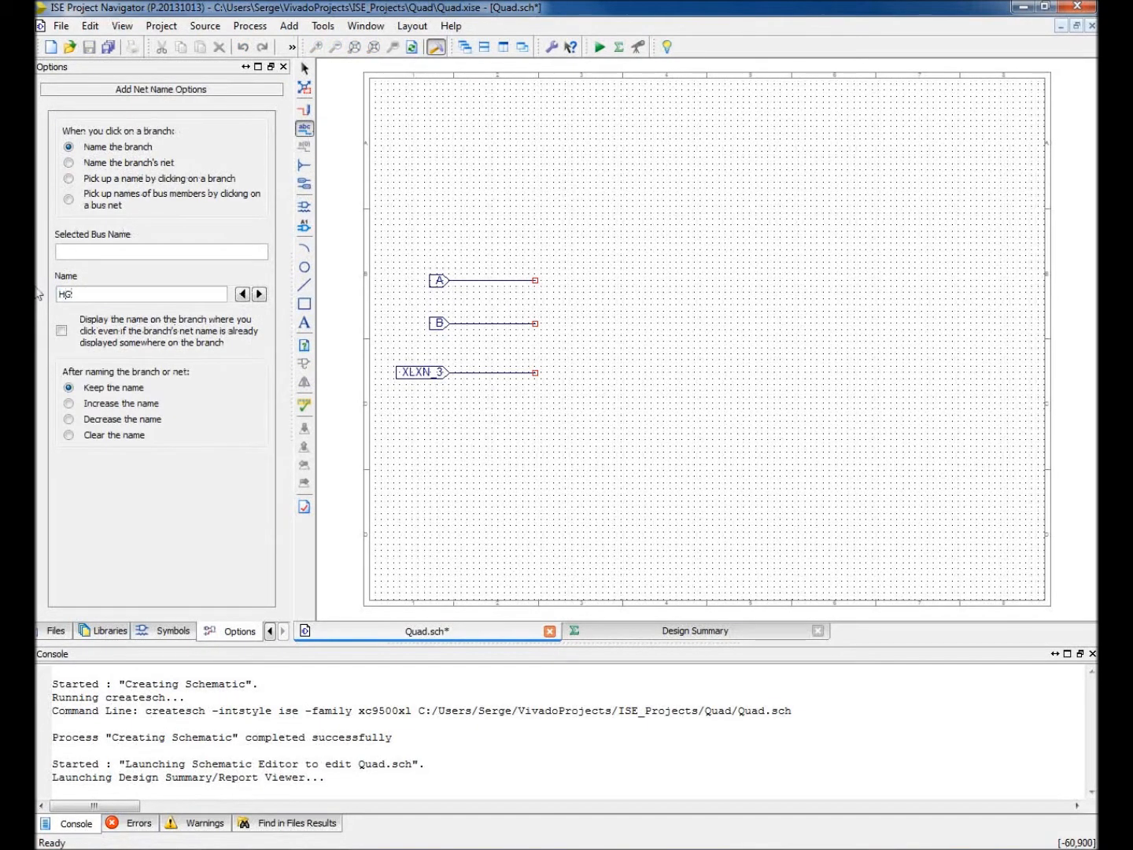
{"action": "left_click", "coordinate": [452, 371]}
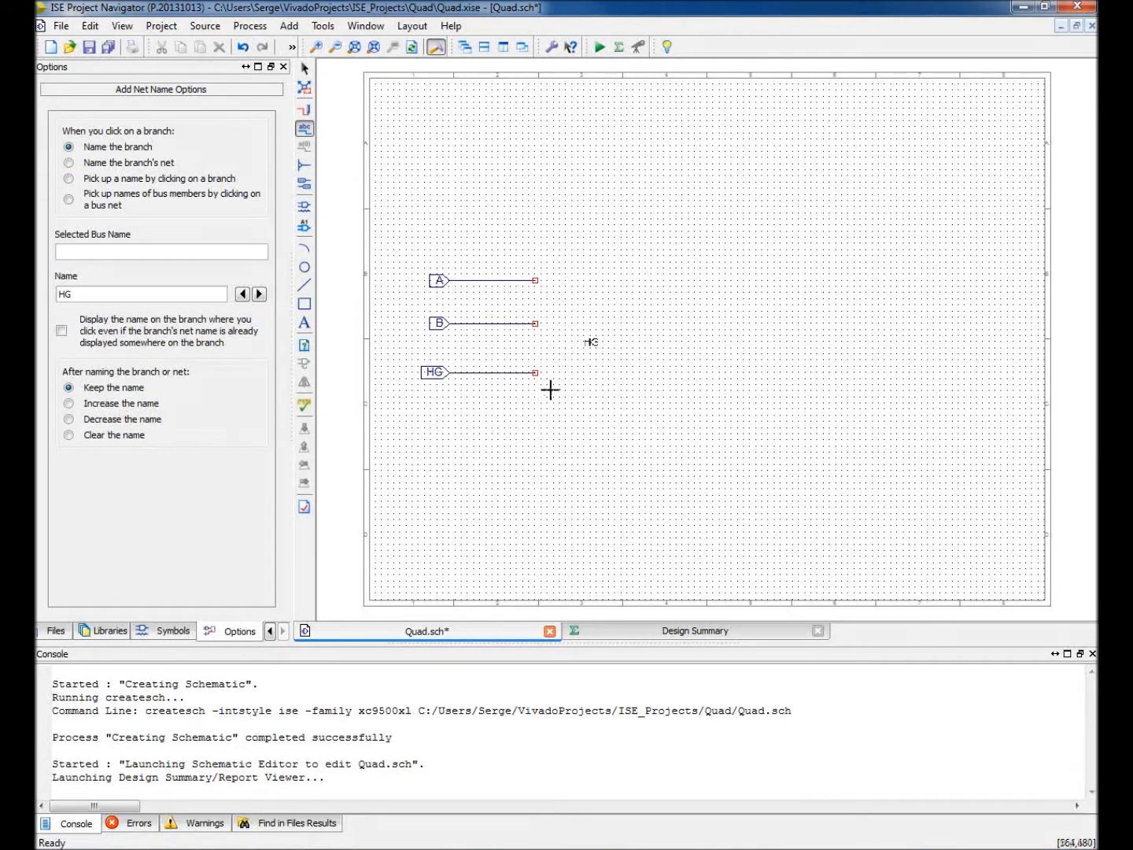
Save all open files of the Quad project
{"action": "left_click", "coordinate": [273, 634]}
{"action": "left_click", "coordinate": [273, 633]}
{"action": "left_click", "coordinate": [272, 635]}
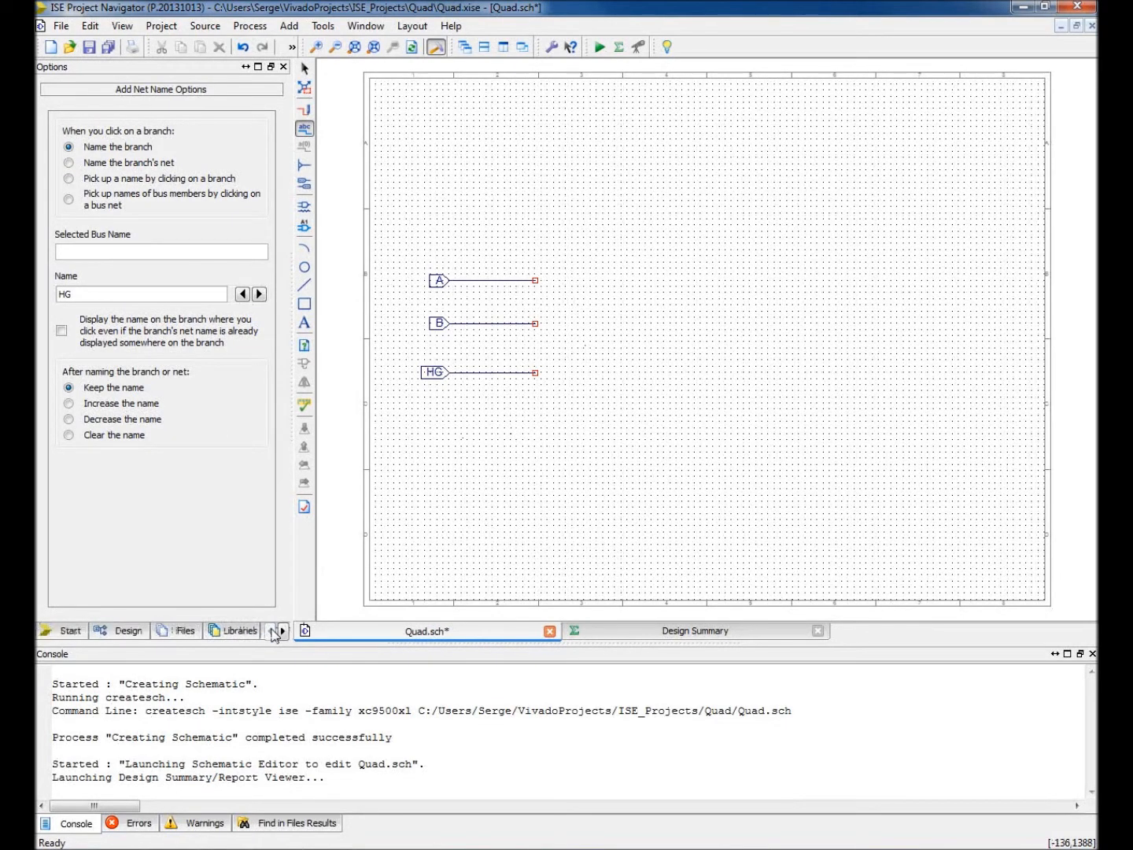
{"action": "left_click", "coordinate": [108, 46]}
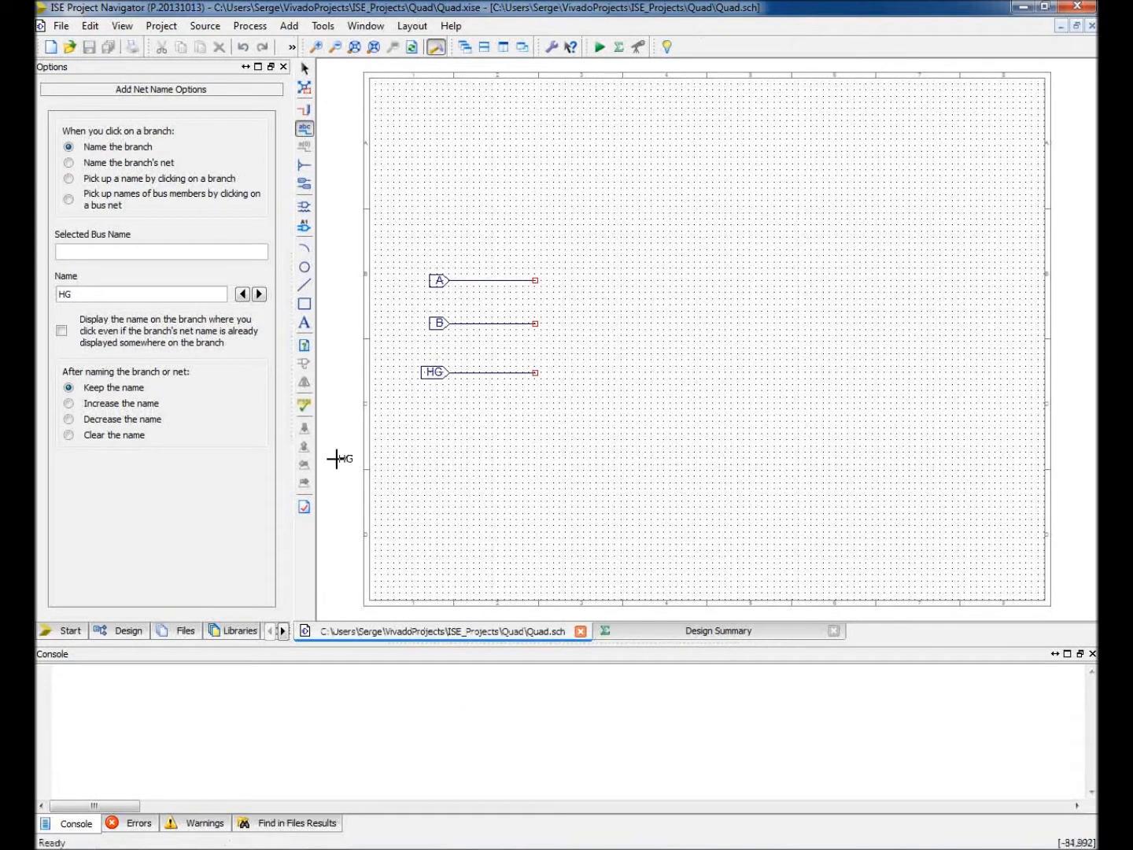
Add a second schematic source named Filtre to the xc9536xl-10PC44 device
{"action": "left_click", "coordinate": [127, 632]}
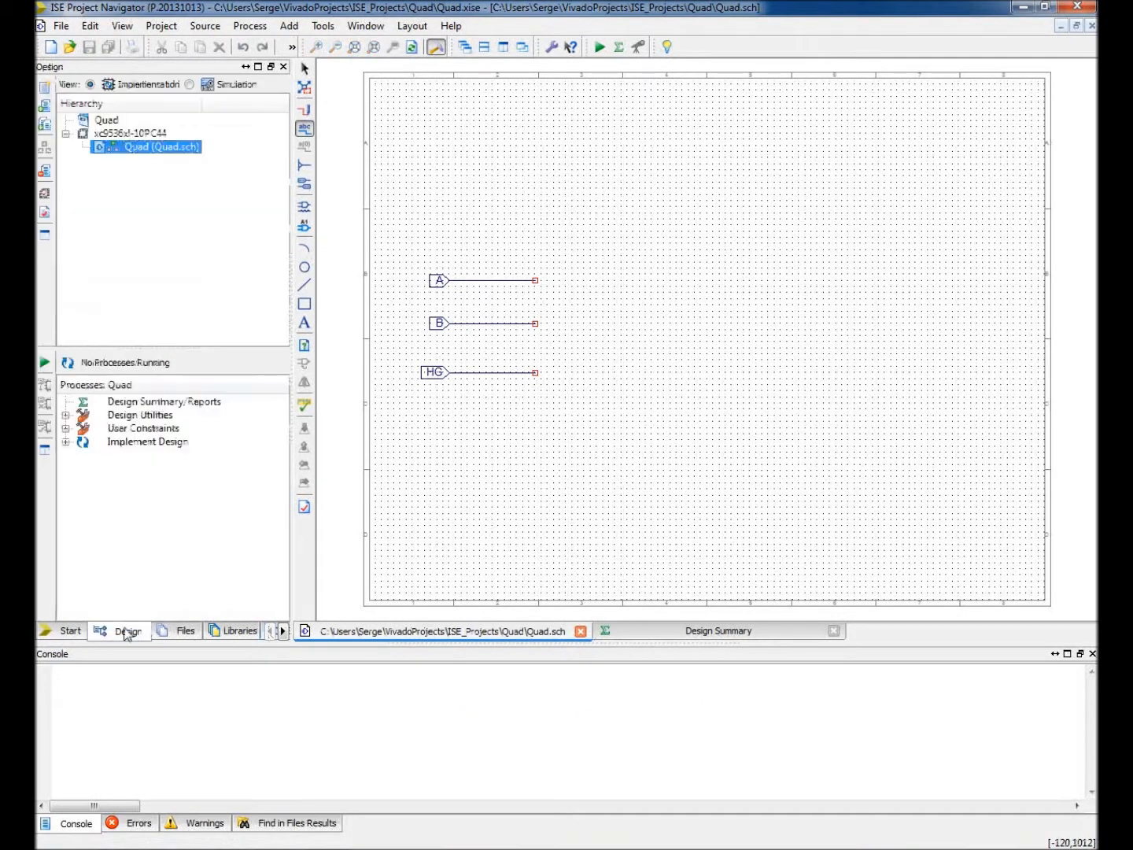
{"action": "right_click", "coordinate": [137, 136]}
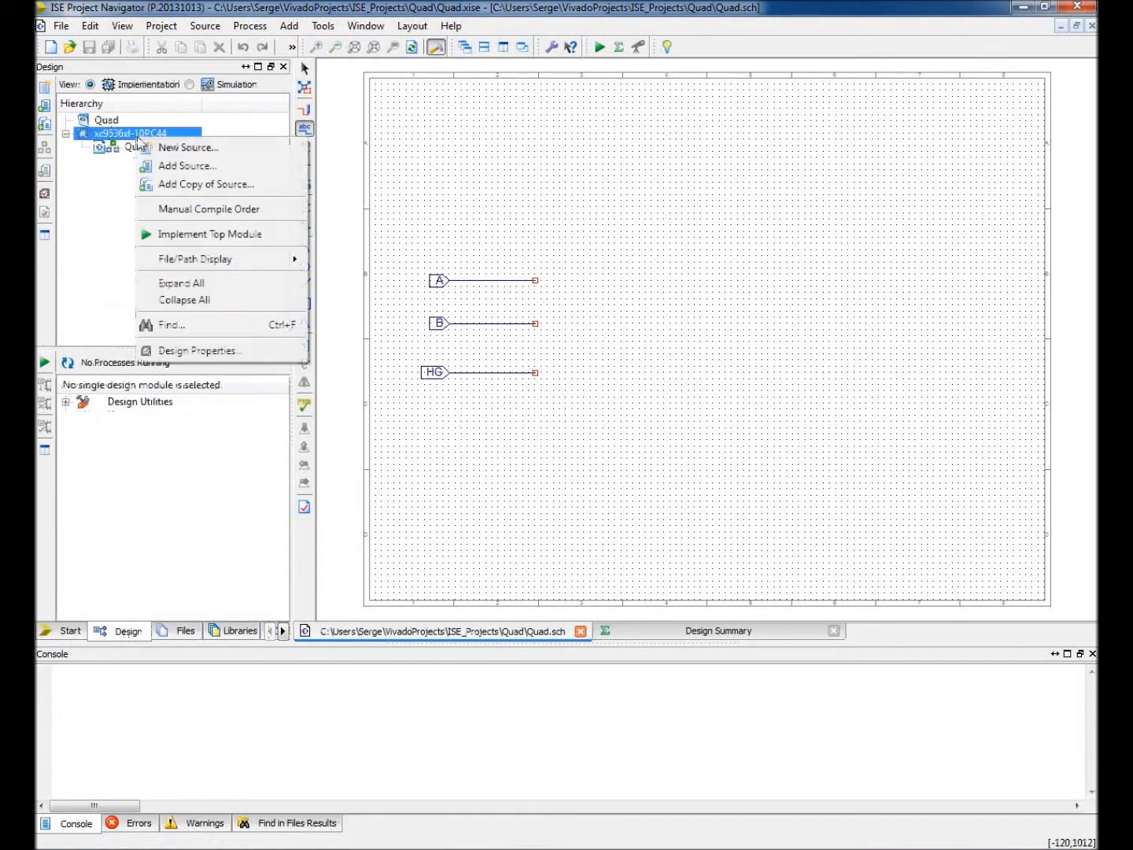
{"action": "left_click", "coordinate": [199, 150]}
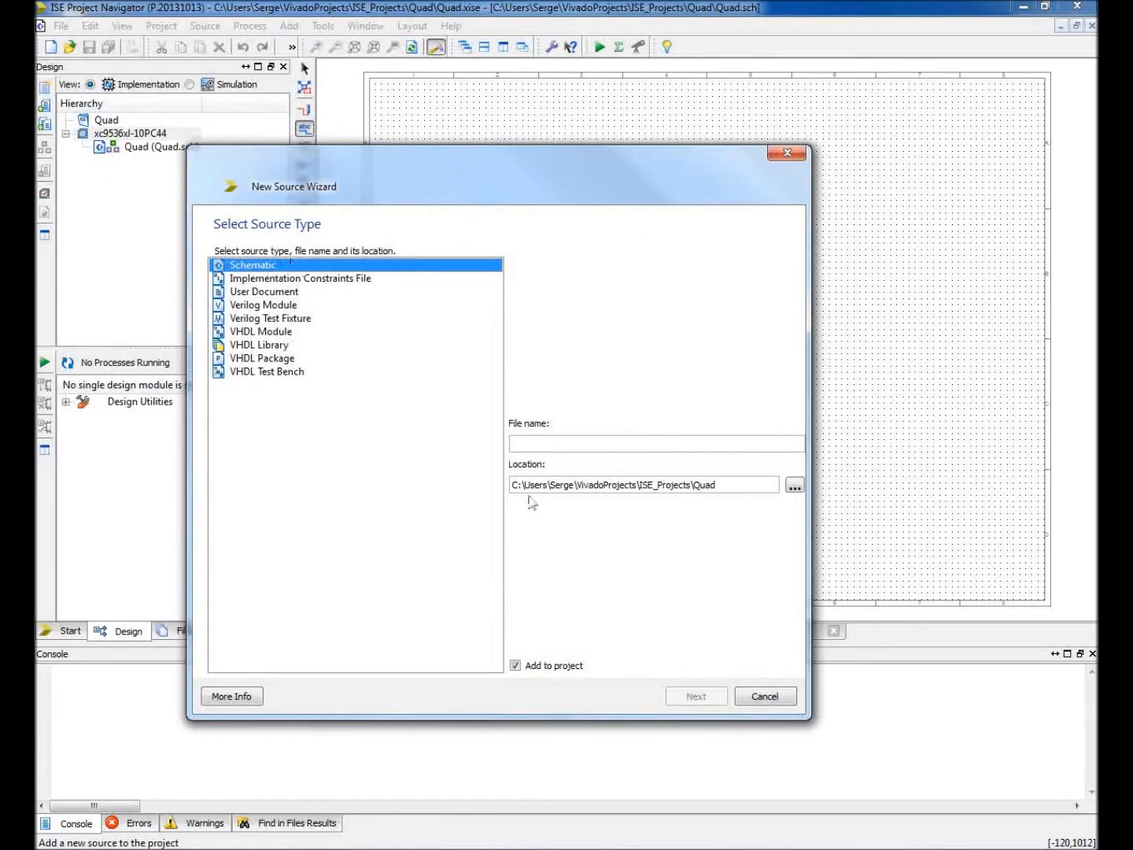
{"action": "left_click", "coordinate": [572, 443]}
{"action": "type", "text": "Filtre"}
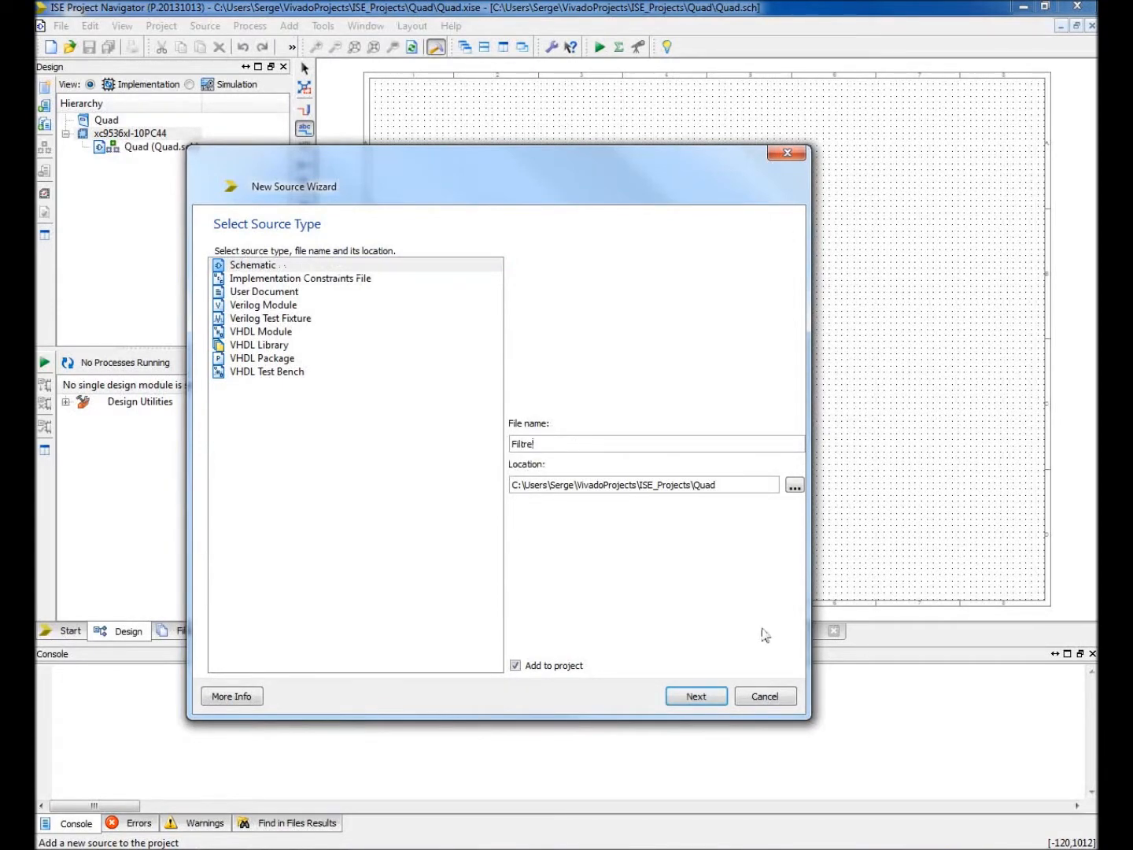
{"action": "left_click", "coordinate": [713, 698]}
{"action": "left_click", "coordinate": [696, 697]}
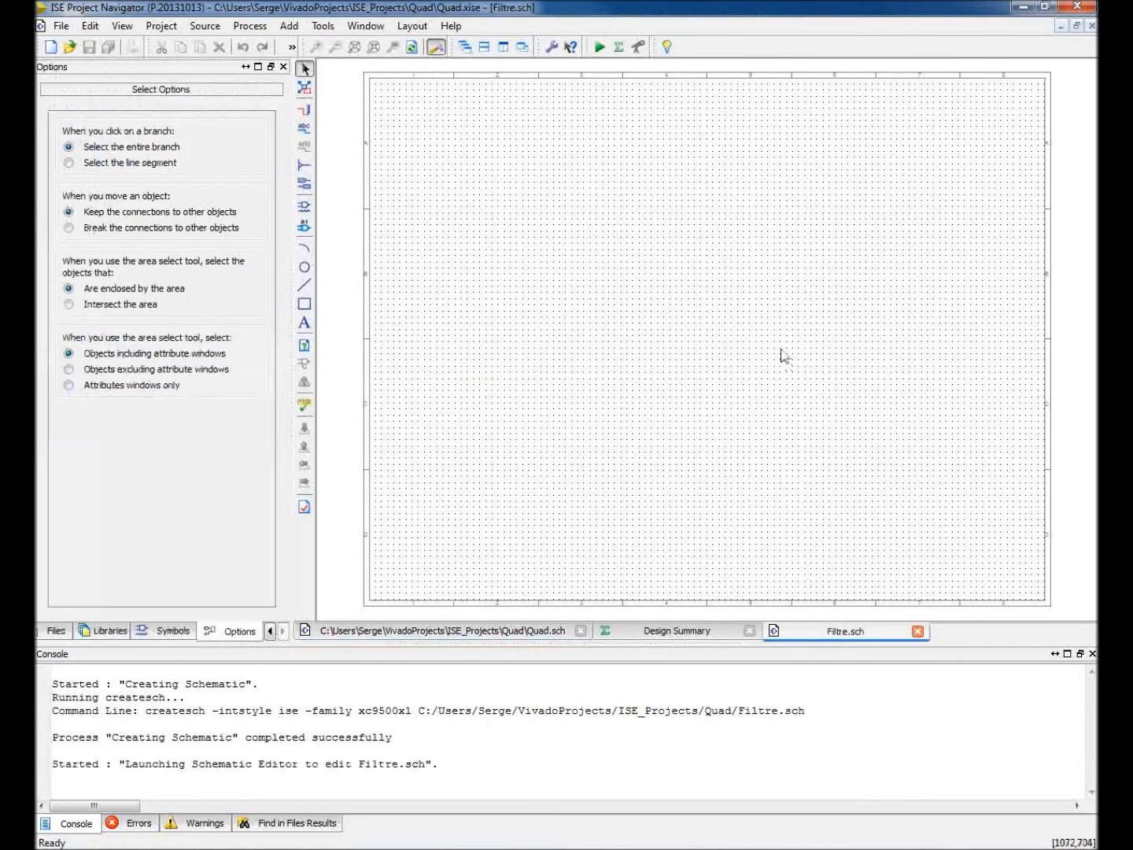
Place three fd symbols from the Flip_Flop category side by side in a row across the Filtre schematic
{"action": "left_click", "coordinate": [305, 208]}
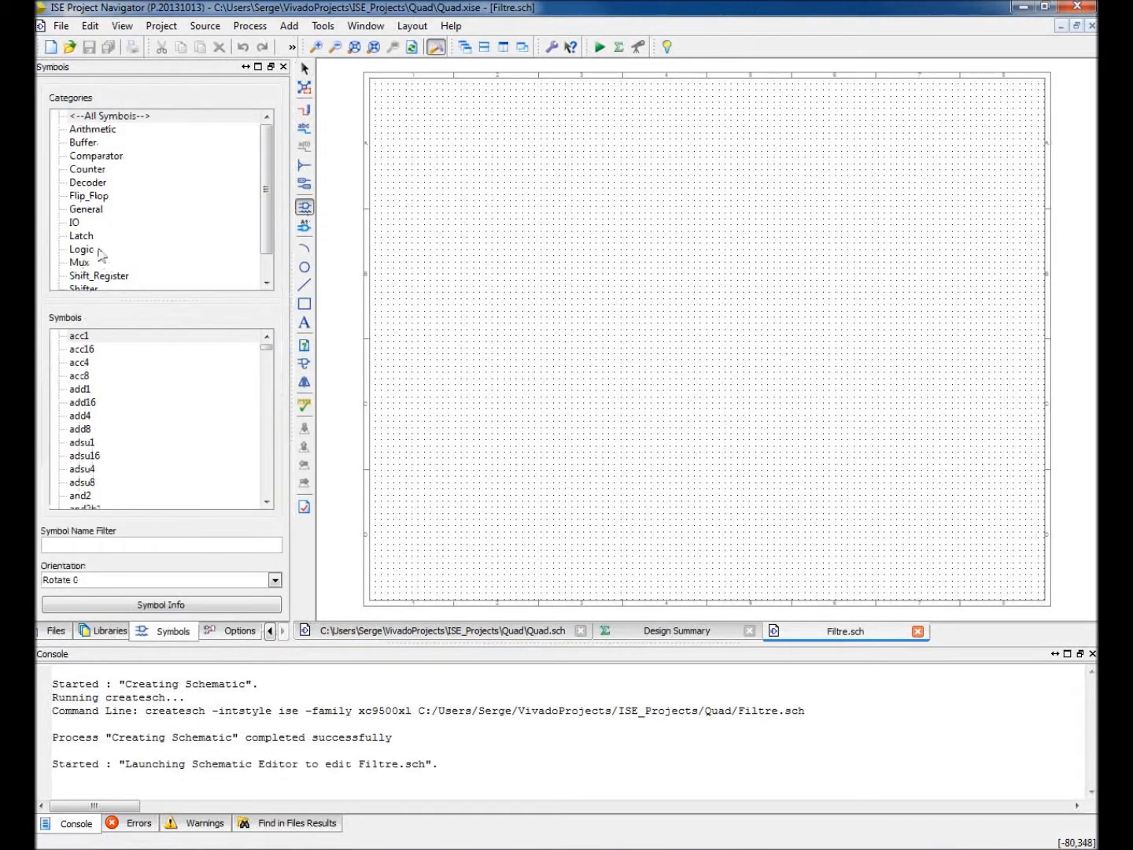
{"action": "left_click", "coordinate": [90, 196]}
{"action": "left_click", "coordinate": [74, 337]}
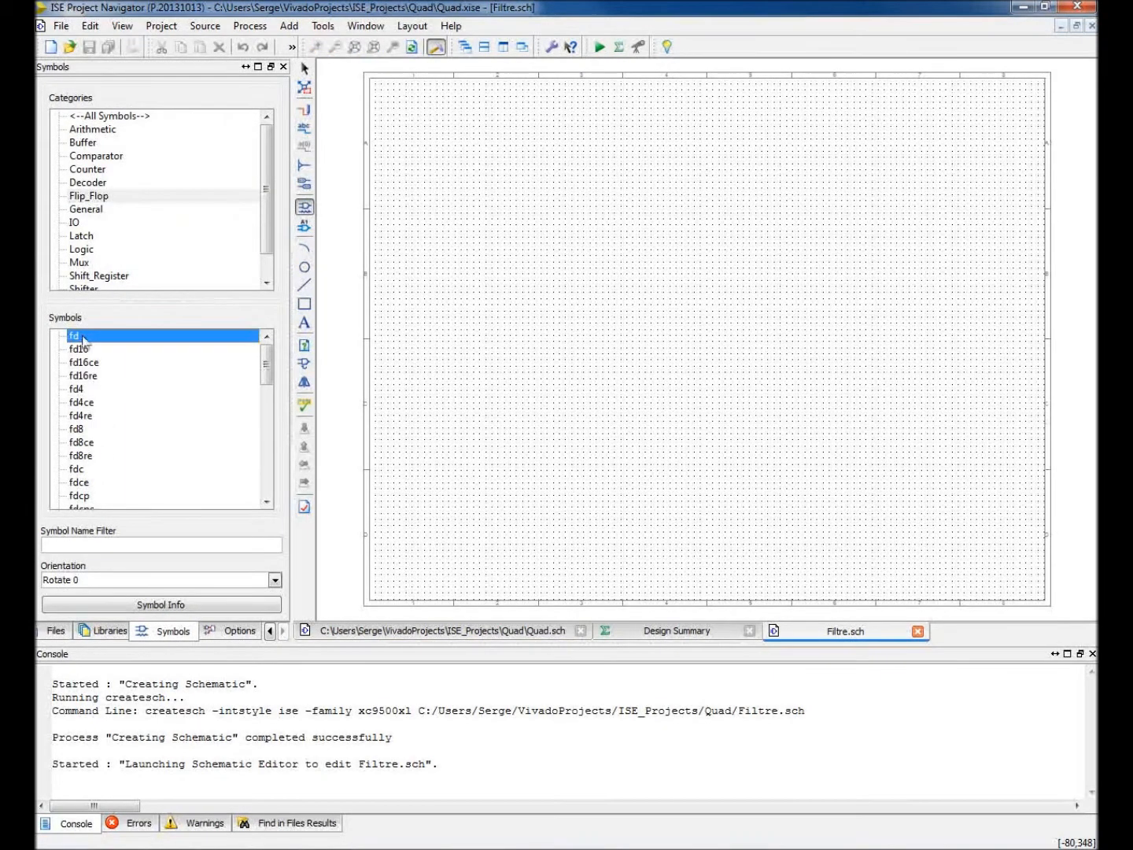
{"action": "left_click", "coordinate": [428, 397]}
{"action": "left_click", "coordinate": [594, 398]}
{"action": "left_click", "coordinate": [753, 393]}
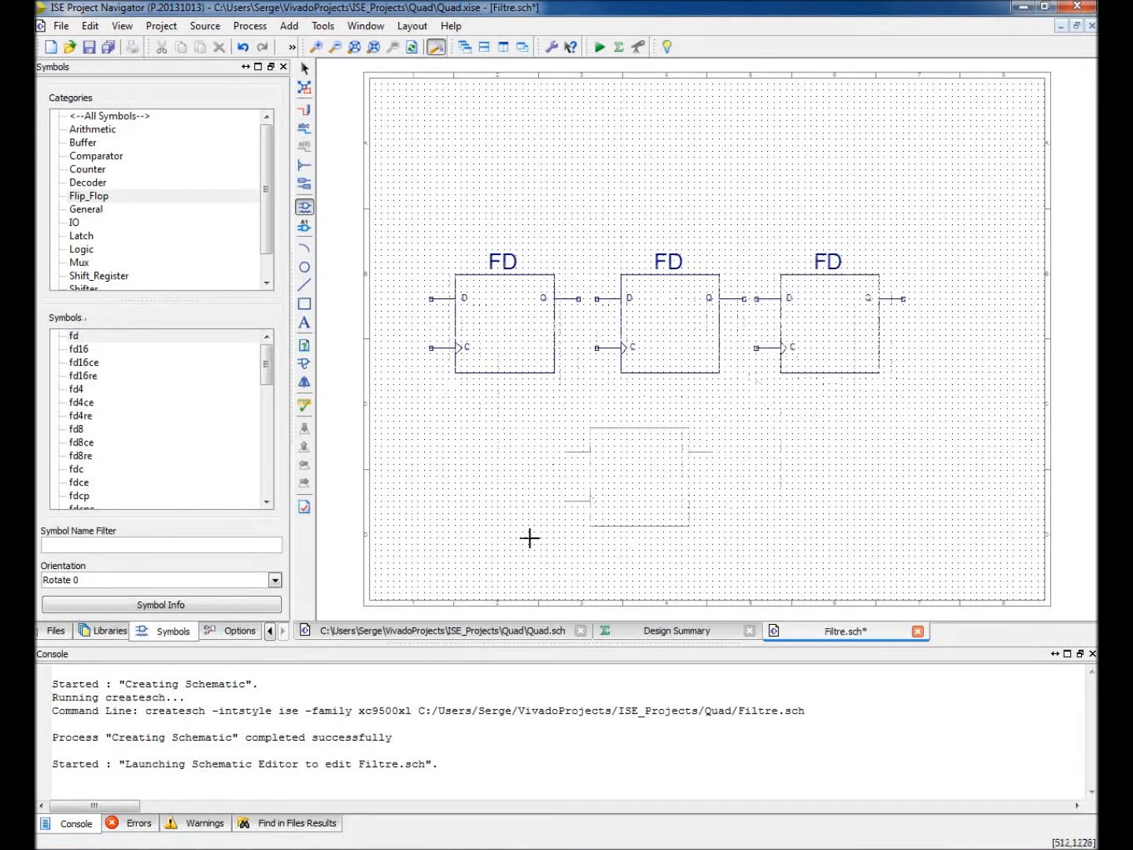
Wire the Q output of the first and second flip-flops to the D input of the following one
{"action": "left_click", "coordinate": [305, 110]}
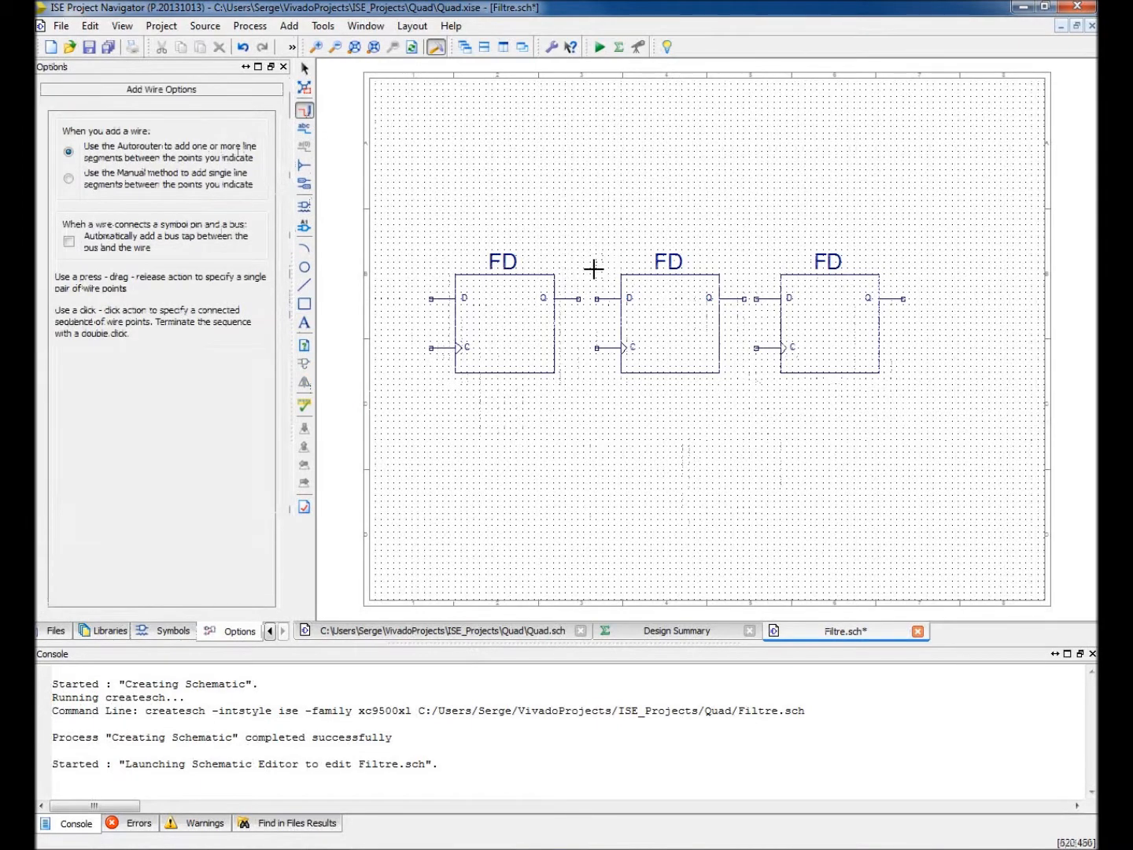
{"action": "left_click_drag", "start_coordinate": [586, 297], "coordinate": [598, 298]}
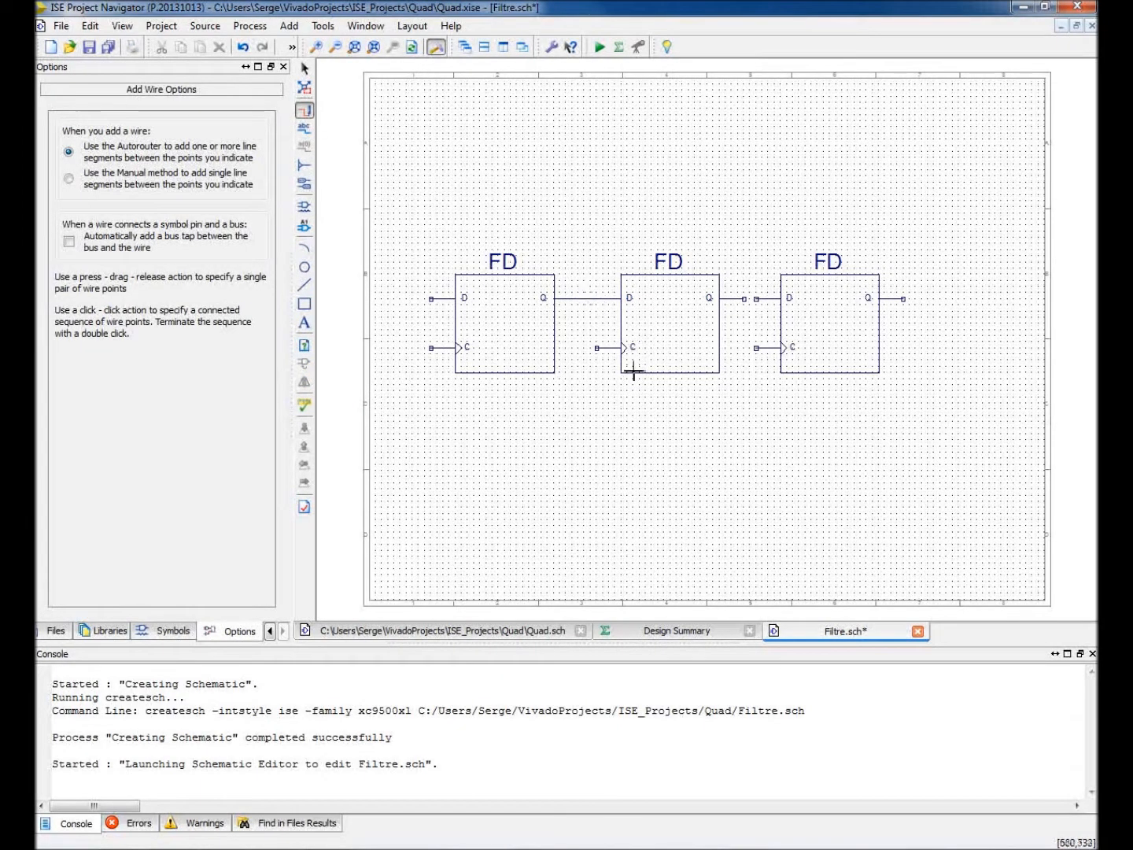
{"action": "left_click", "coordinate": [758, 300]}
Connect the C inputs of all three flip-flops with a common clock wire and reroute it below the symbols
{"action": "left_click_drag", "start_coordinate": [430, 348], "coordinate": [756, 347]}
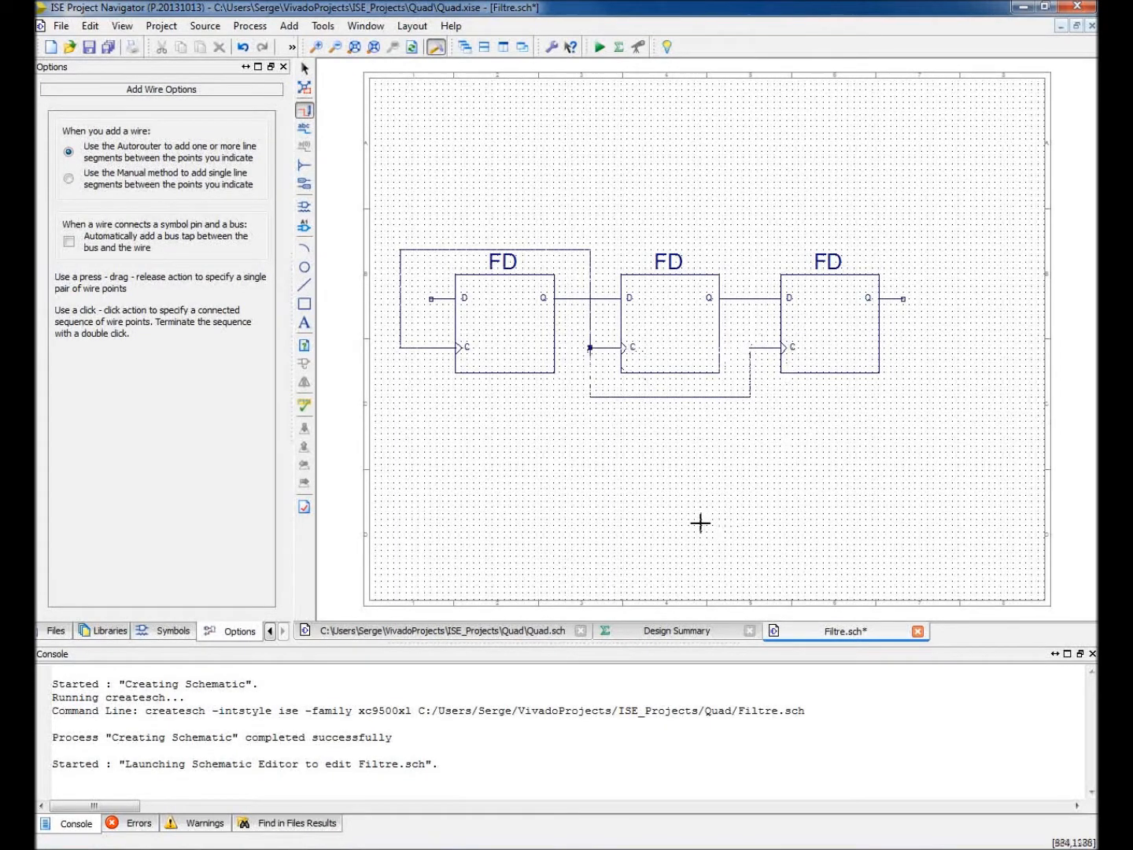
{"action": "key", "text": "Escape"}
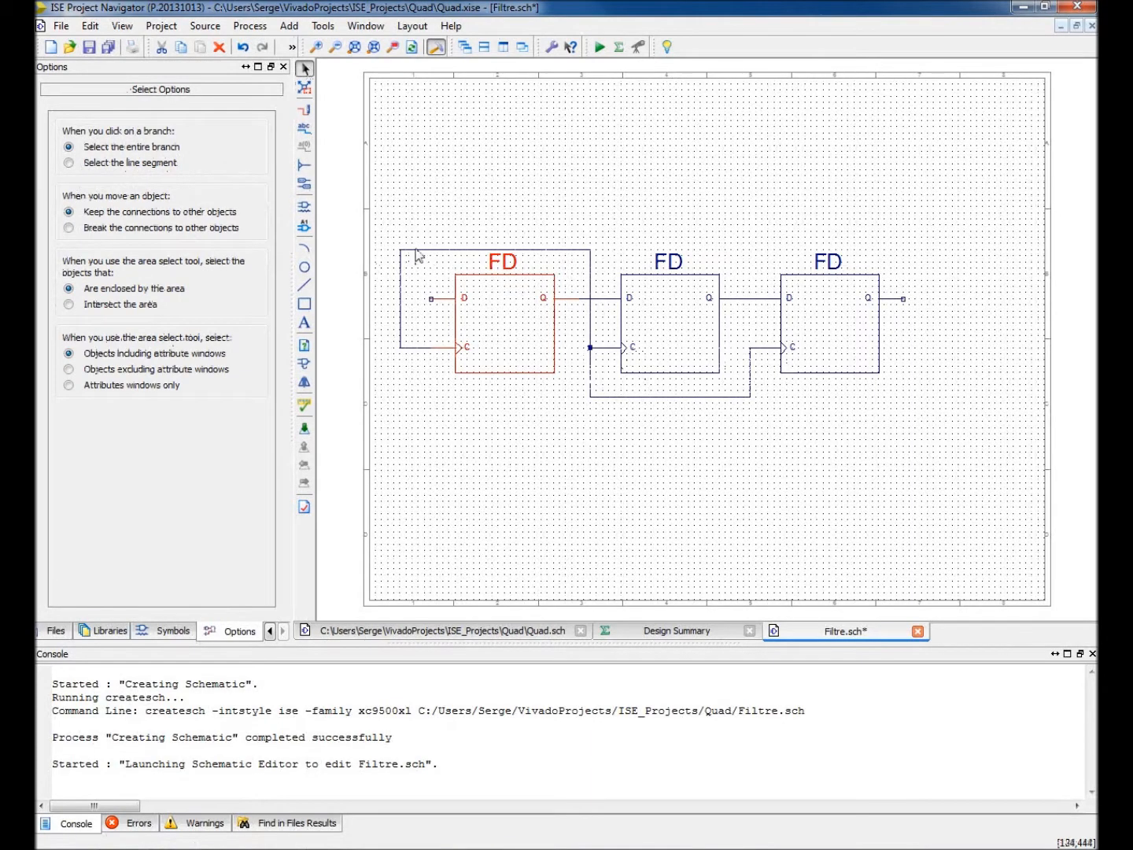
{"action": "left_click_drag", "start_coordinate": [399, 260], "coordinate": [411, 402]}
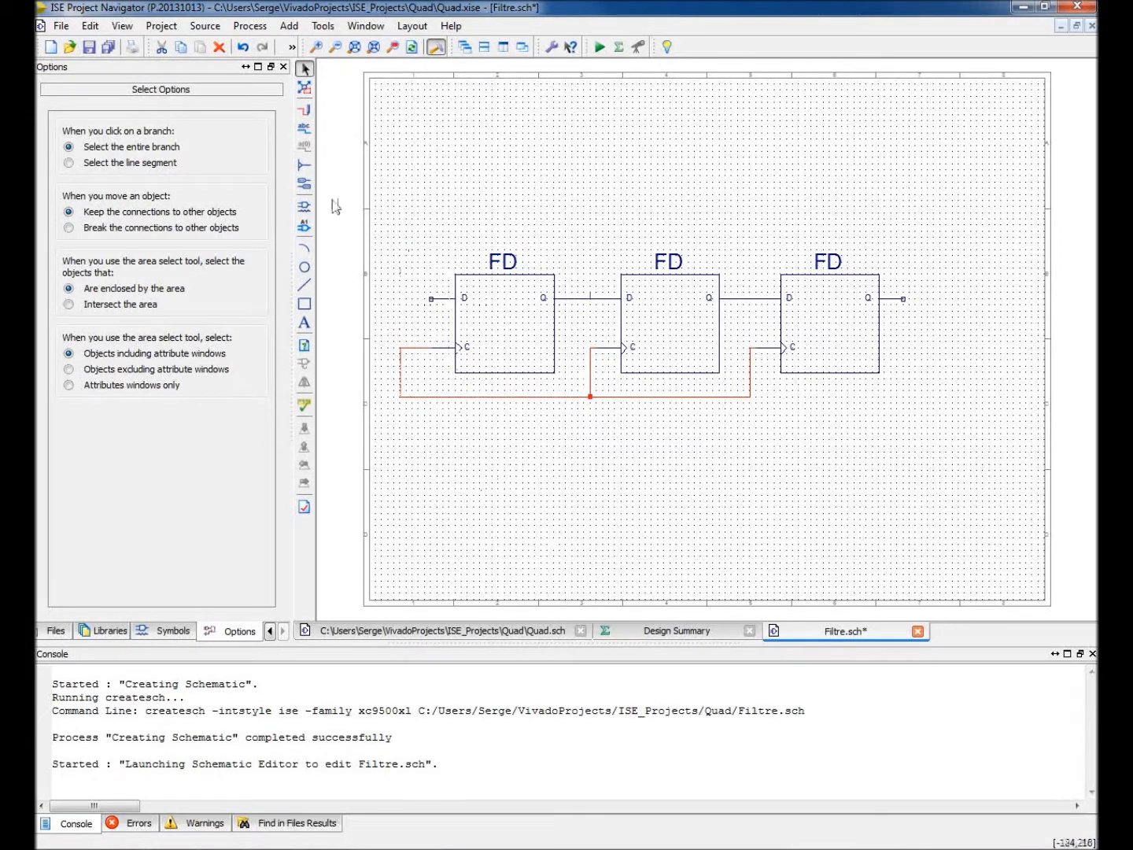
Extend short input wires leftward from the first flip-flop's D input and from the common clock wire
{"action": "left_click", "coordinate": [304, 110]}
{"action": "left_click_drag", "start_coordinate": [401, 298], "coordinate": [455, 298]}
{"action": "left_click_drag", "start_coordinate": [382, 347], "coordinate": [404, 346]}
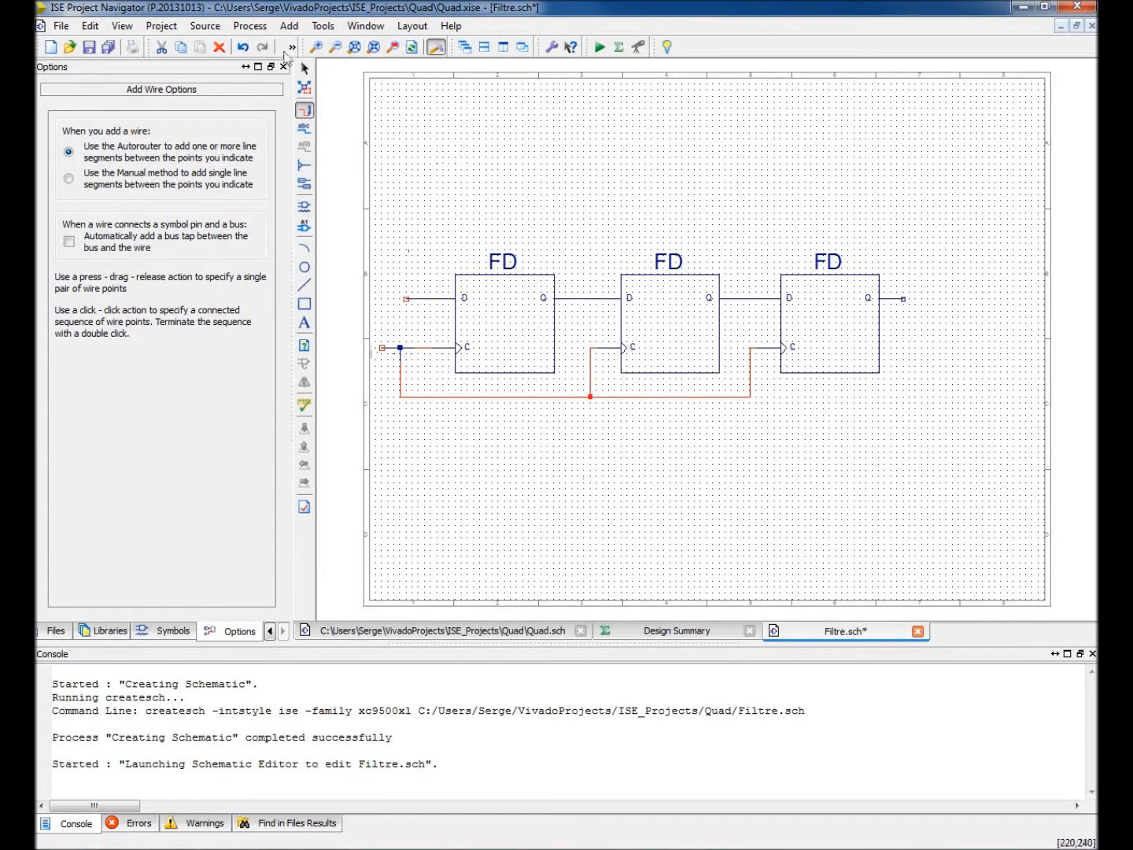
{"action": "left_click", "coordinate": [303, 69]}
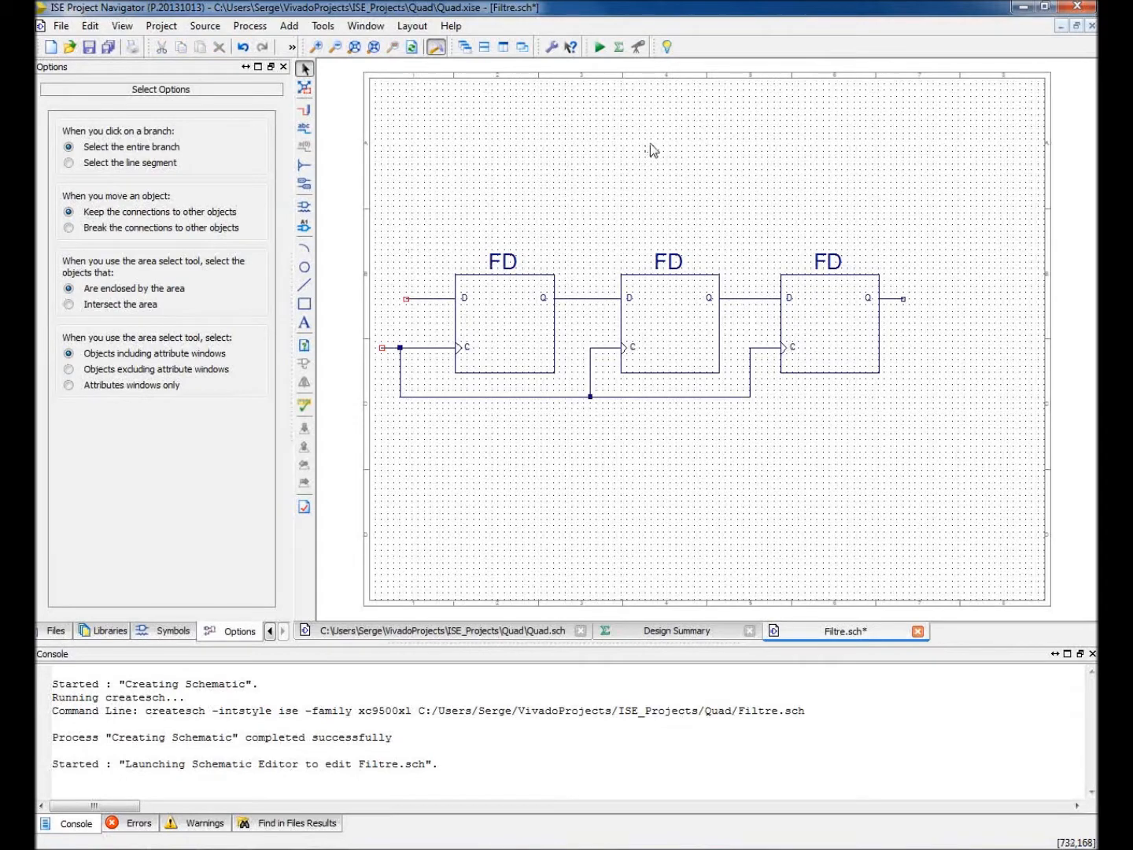
Set the size of sheet 1 of the Filtre schematic to B = 17 x 11 in
{"action": "right_click", "coordinate": [638, 100]}
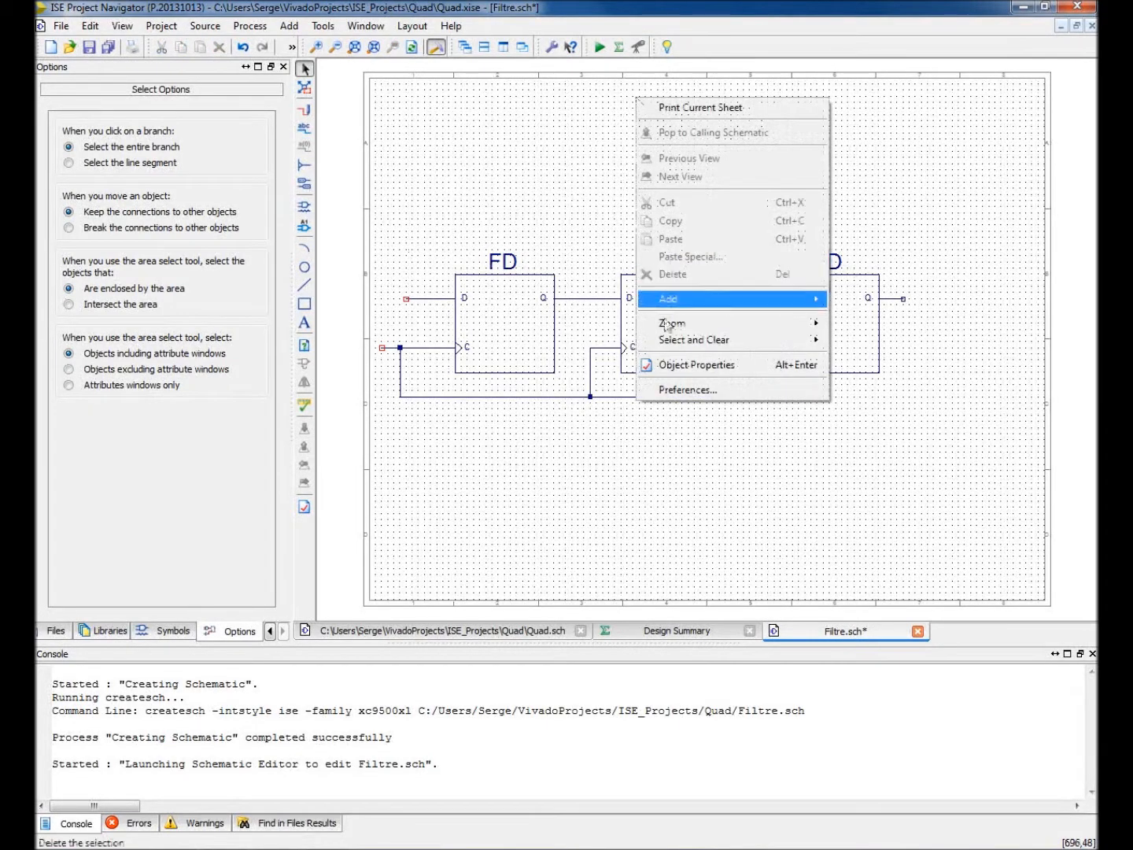
{"action": "left_click", "coordinate": [700, 366]}
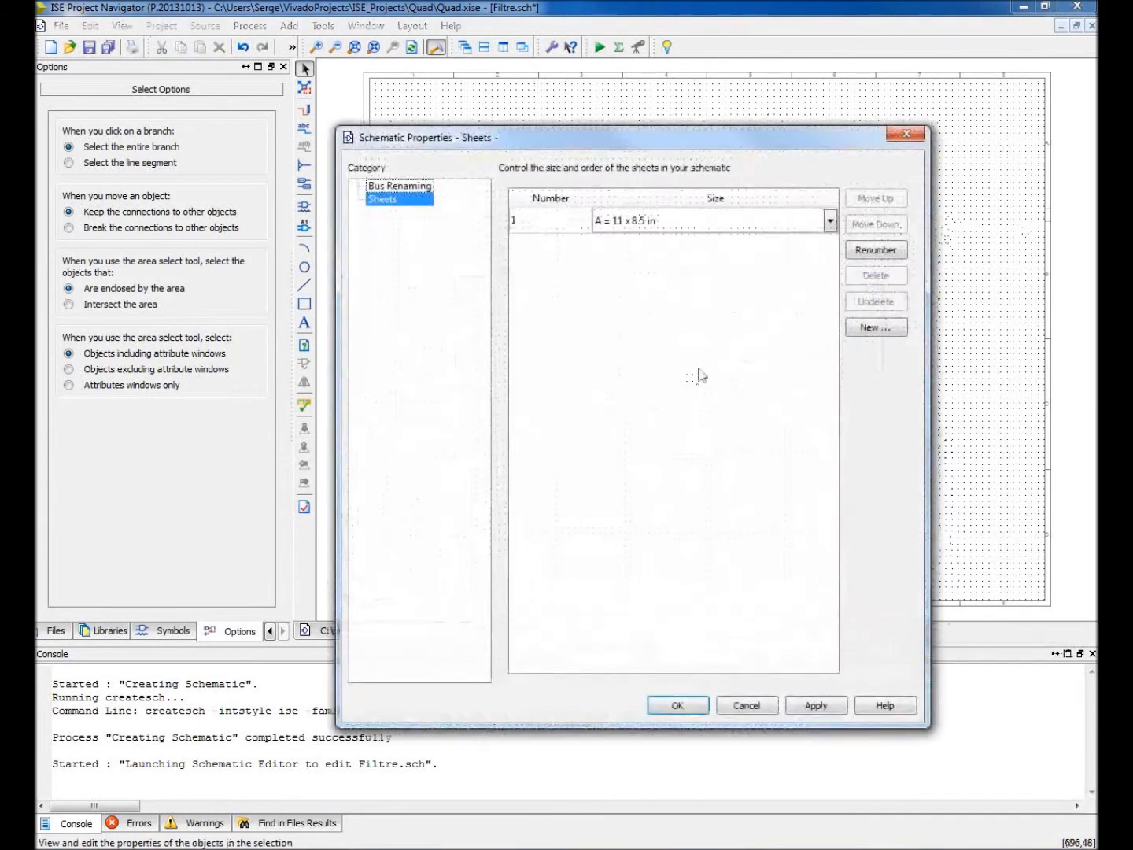
{"action": "left_click", "coordinate": [829, 222]}
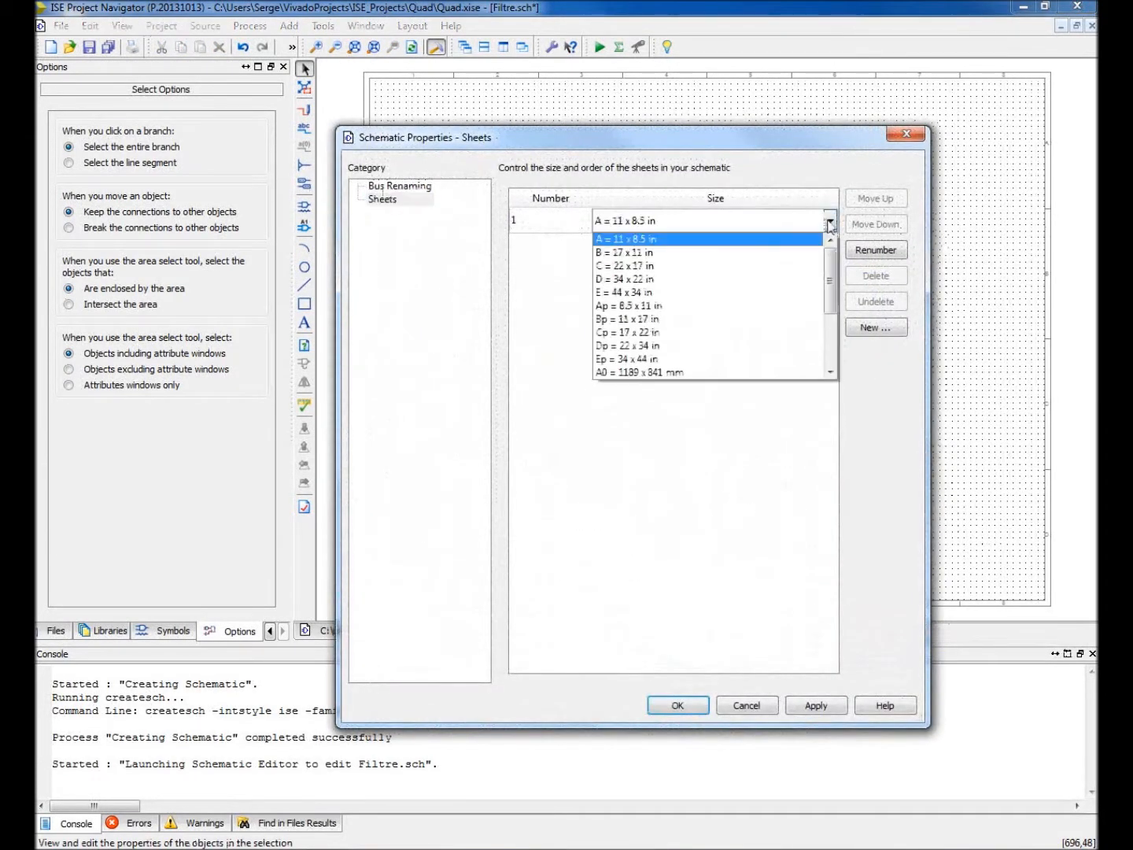
{"action": "left_click", "coordinate": [804, 252]}
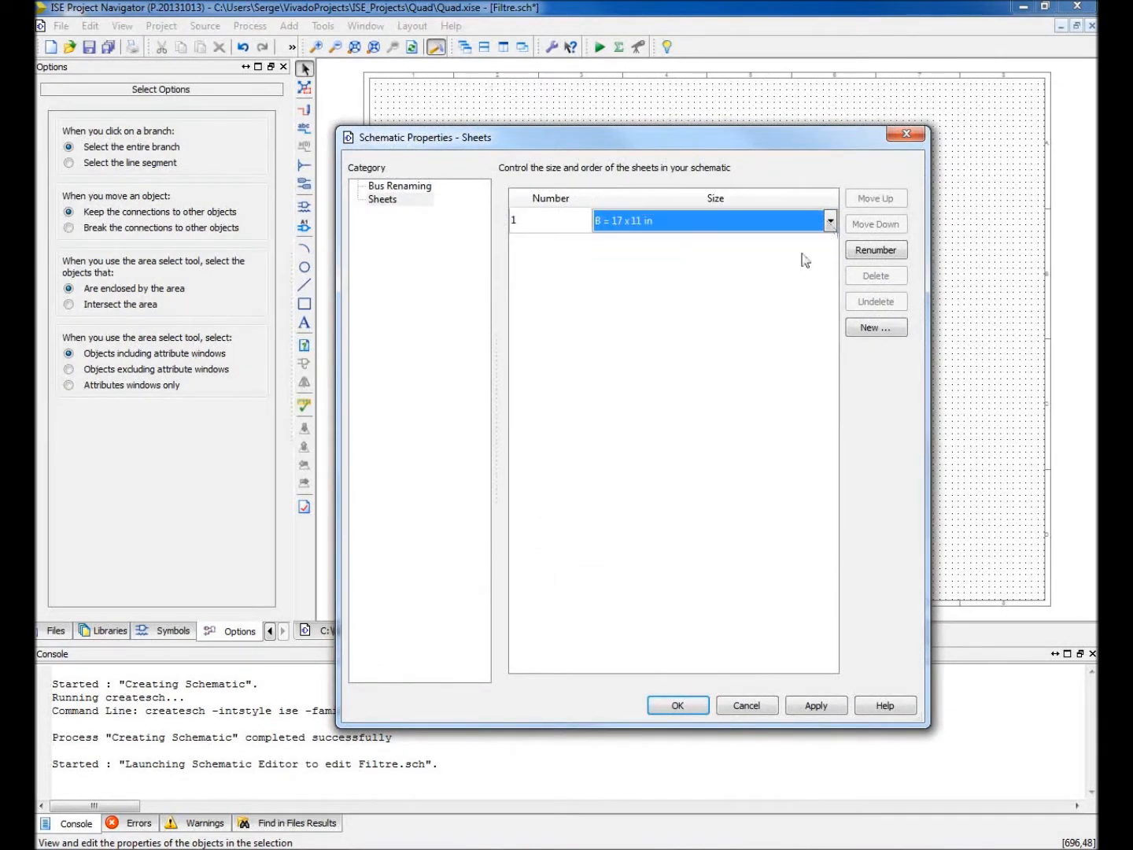
{"action": "left_click", "coordinate": [677, 706]}
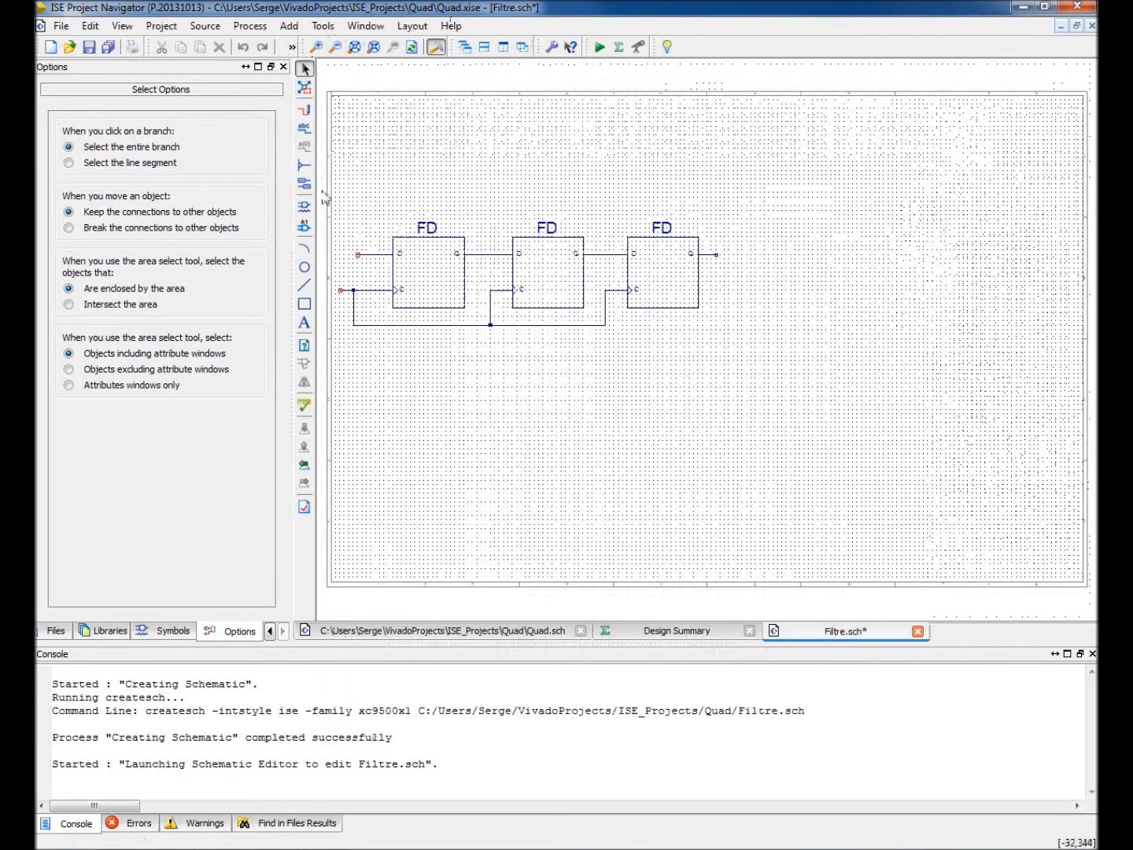
Move the whole flip-flop circuit down and to the right, away from the sheet's left edge
{"action": "left_click_drag", "start_coordinate": [794, 159], "coordinate": [334, 452]}
{"action": "left_click_drag", "start_coordinate": [422, 277], "coordinate": [474, 321]}
{"action": "left_click", "coordinate": [473, 502]}
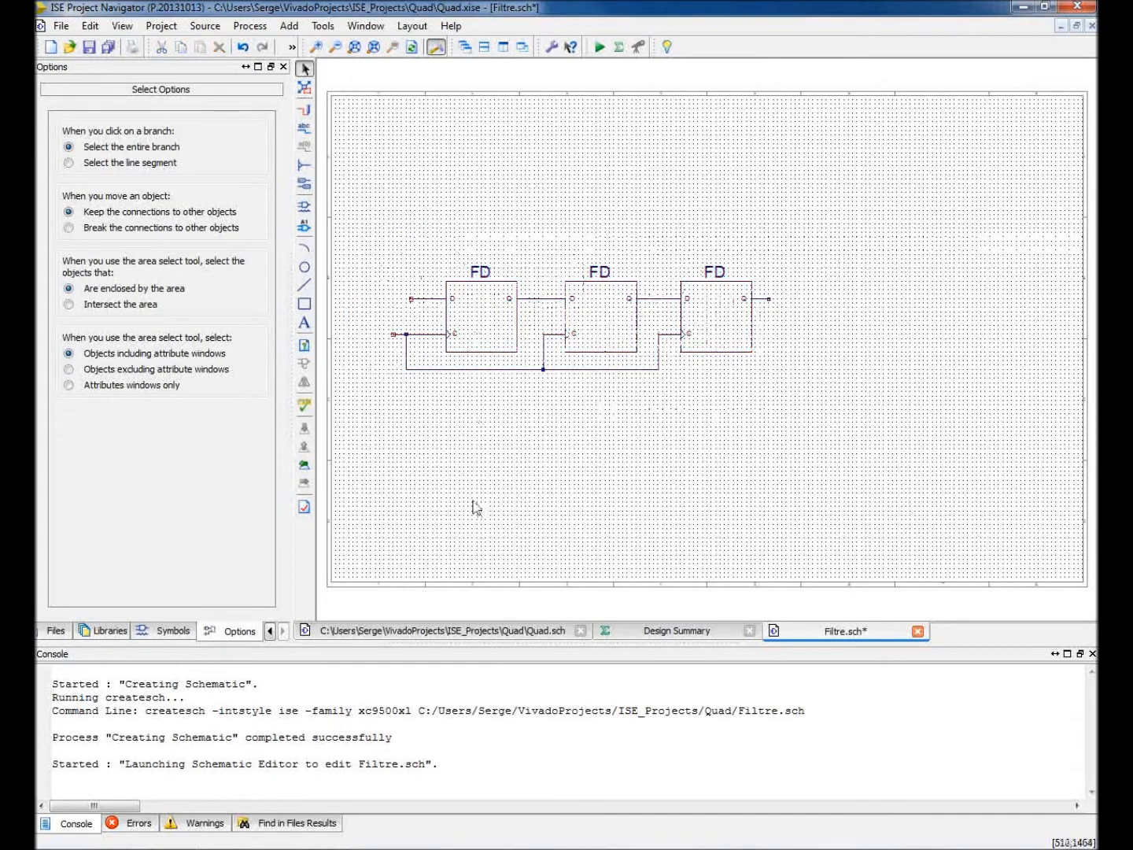
Attach automatic I/O markers to the open ends of the data input wire and the clock input wire
{"action": "left_click", "coordinate": [304, 183]}
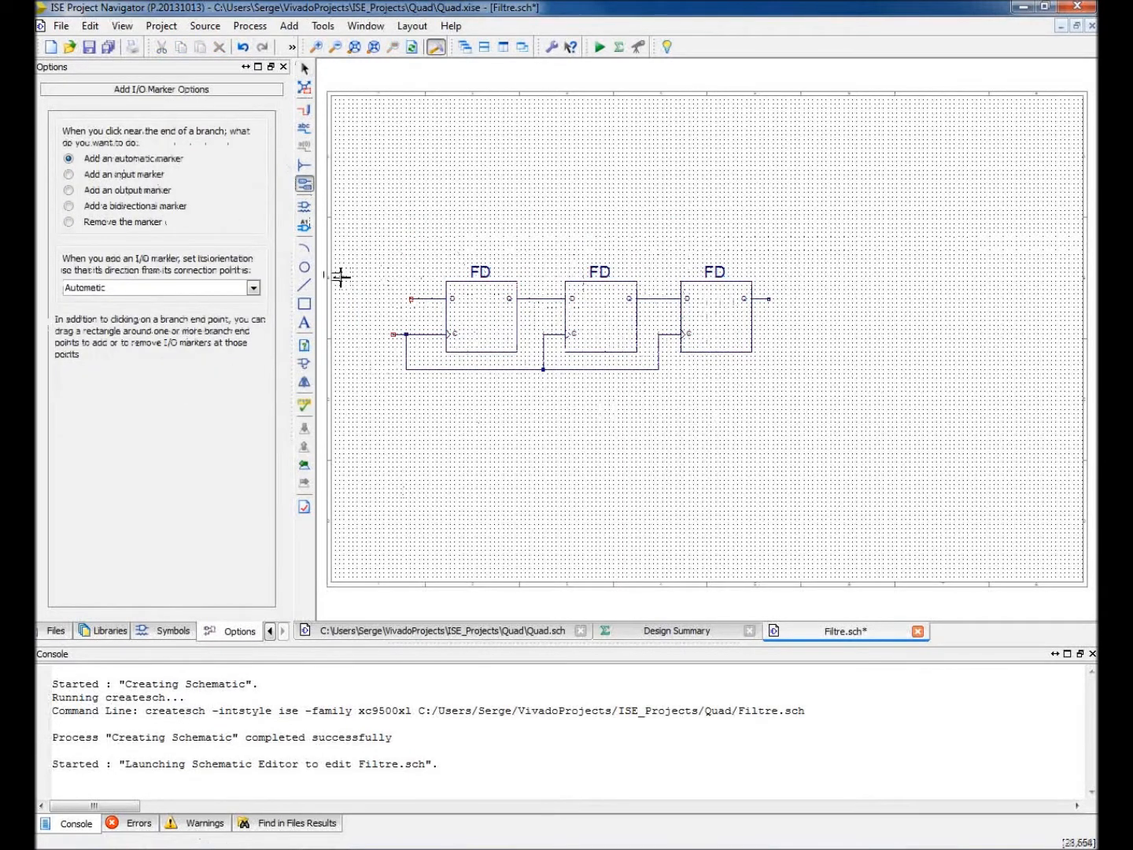
{"action": "left_click", "coordinate": [410, 300]}
{"action": "left_click", "coordinate": [394, 334]}
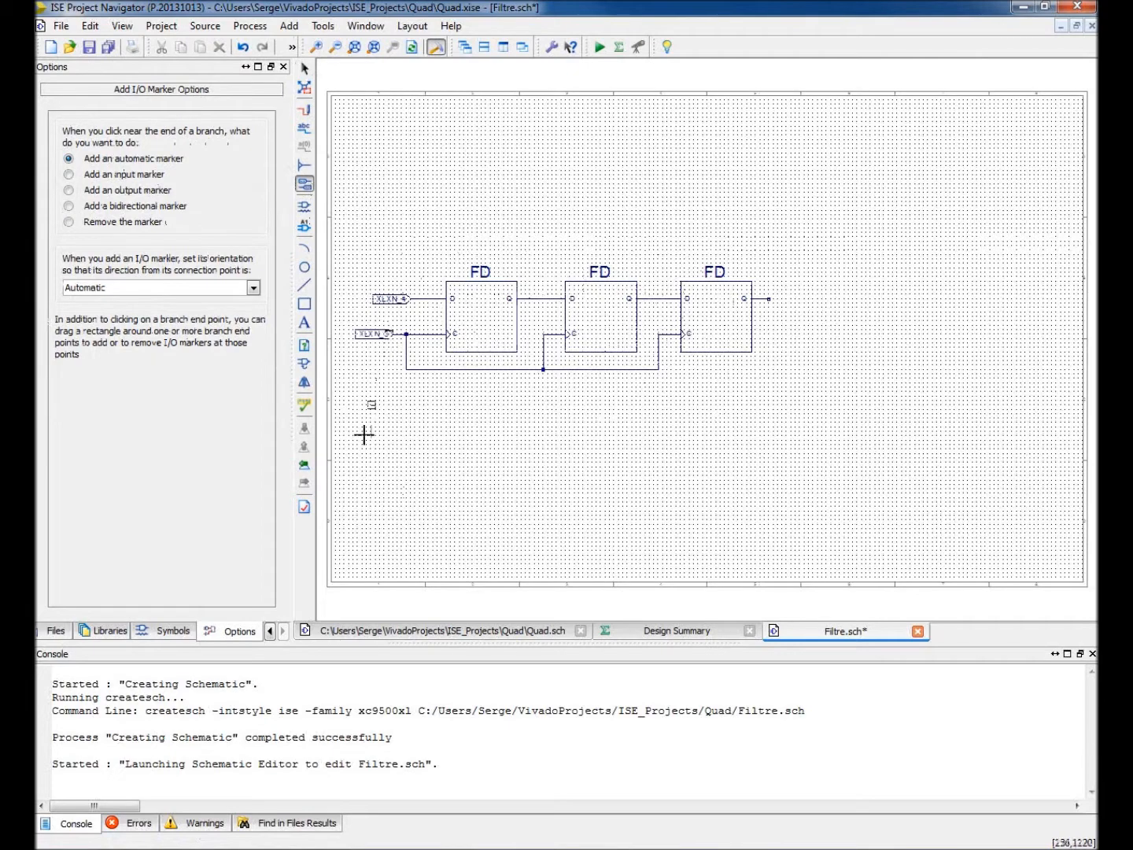
Name the data input net Entree and the clock input net Horloge
{"action": "left_click", "coordinate": [303, 128]}
{"action": "left_click_drag", "start_coordinate": [91, 294], "coordinate": [39, 300]}
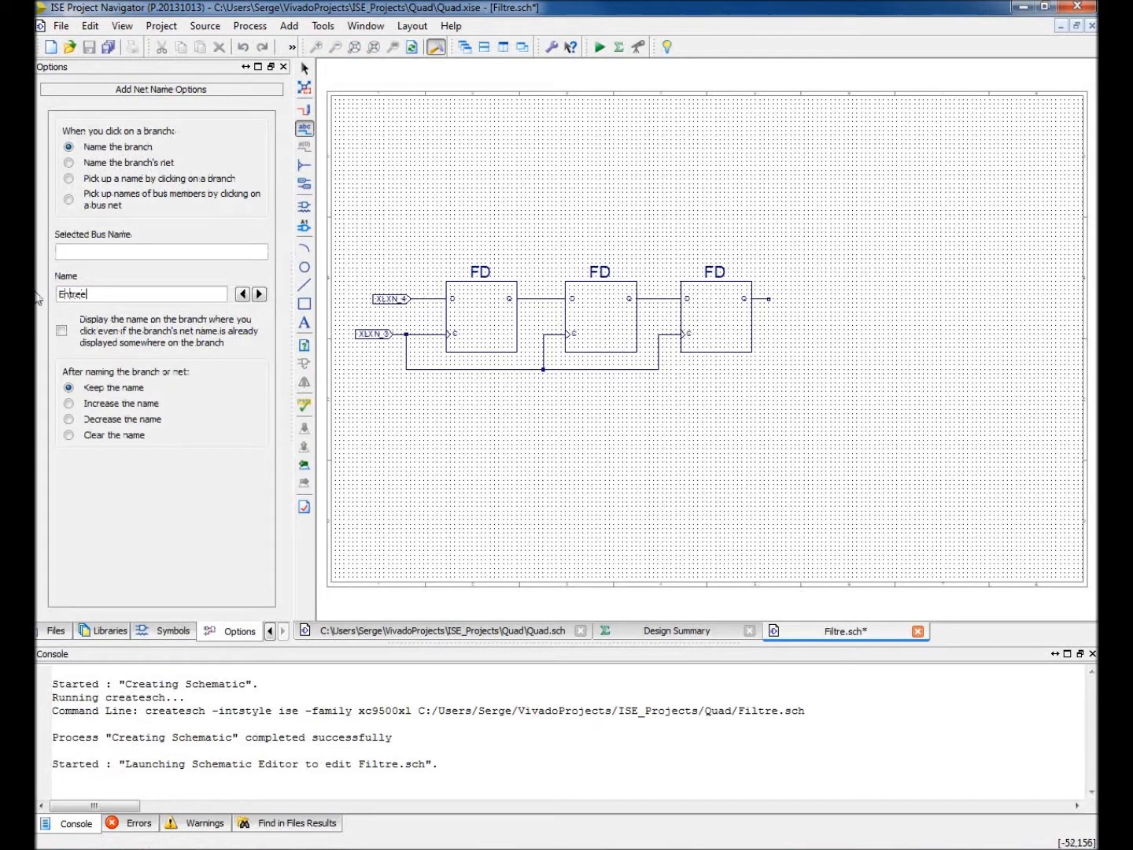
{"action": "left_click", "coordinate": [406, 301]}
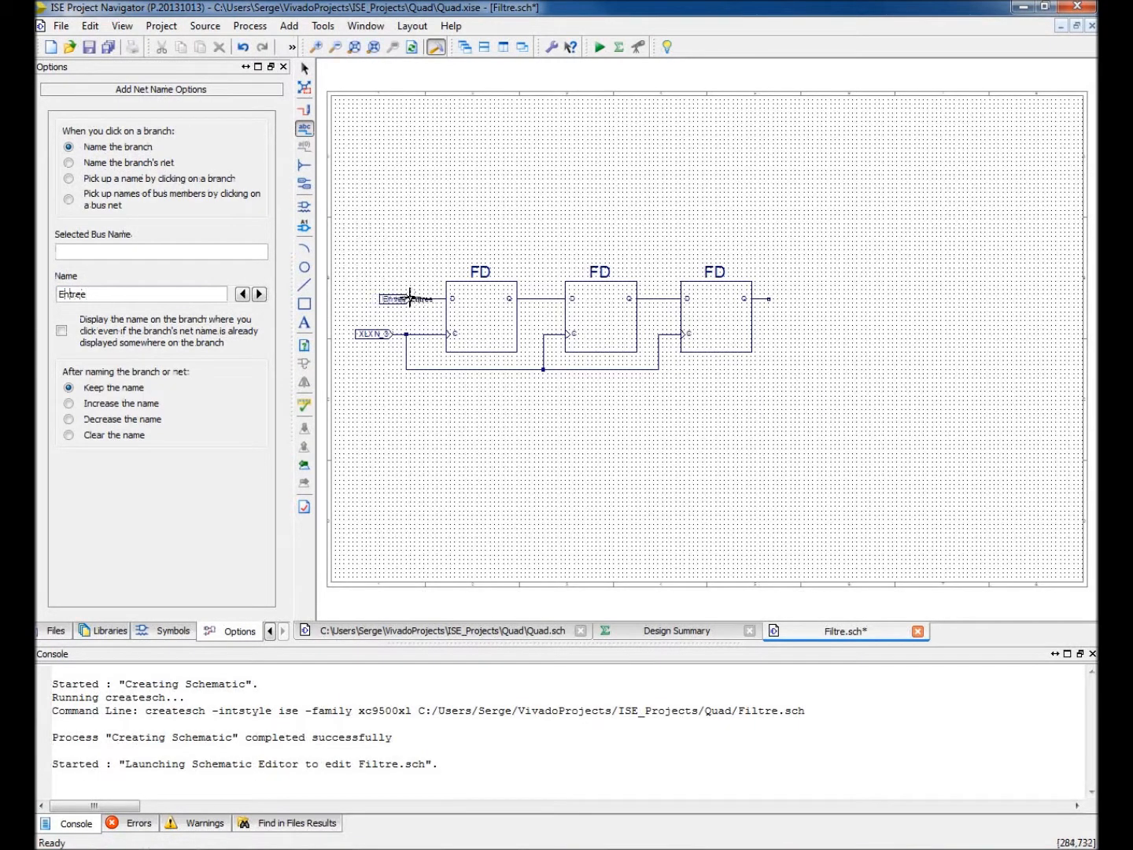
{"action": "left_click_drag", "start_coordinate": [123, 293], "coordinate": [47, 292]}
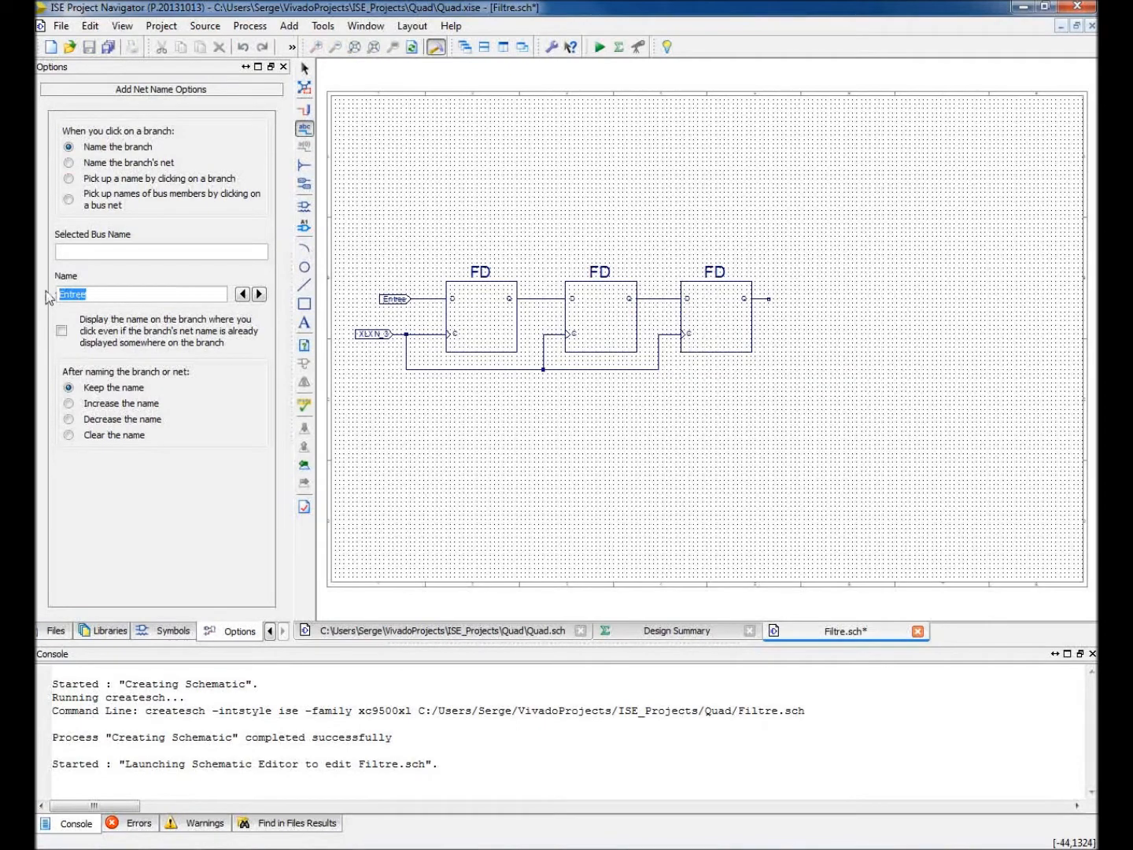
{"action": "type", "text": "Horloge"}
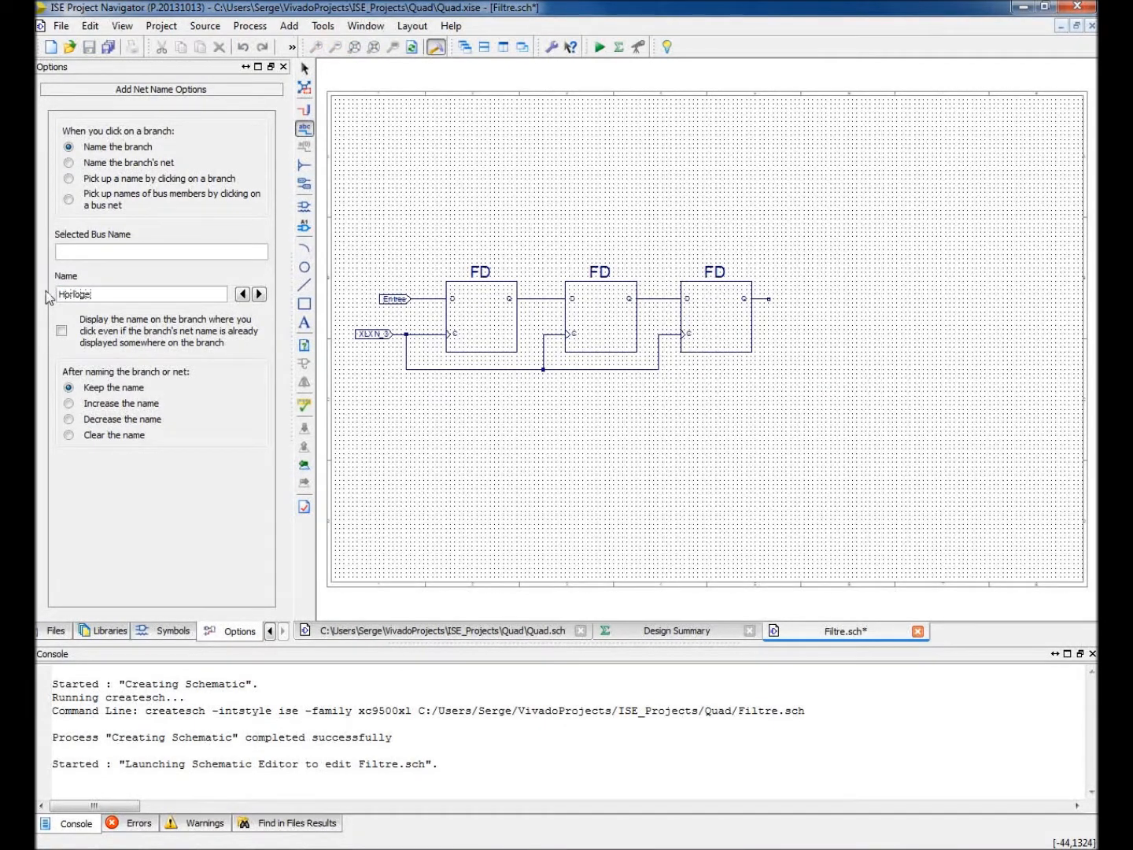
{"action": "left_click", "coordinate": [391, 334]}
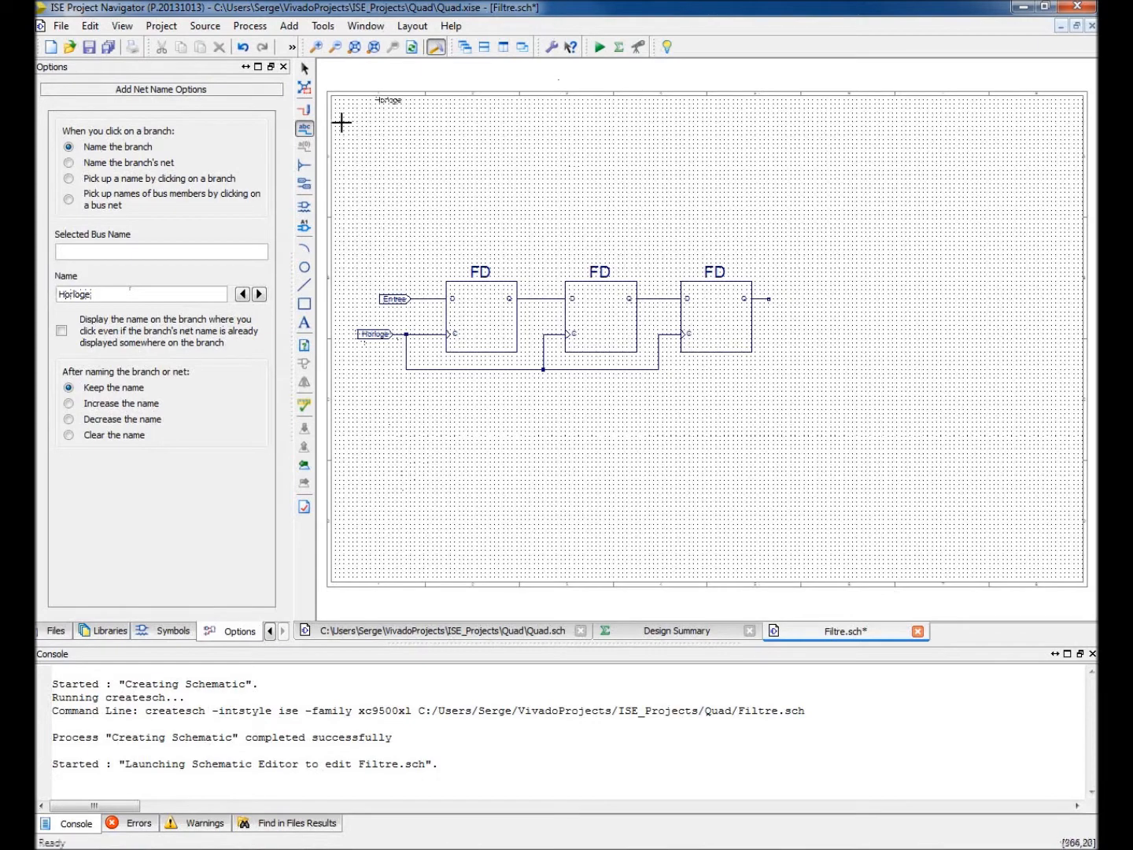
Draw an output wire from the third flip-flop's Q and another branching off the second flip-flop's Q above the circuit
{"action": "left_click", "coordinate": [304, 109]}
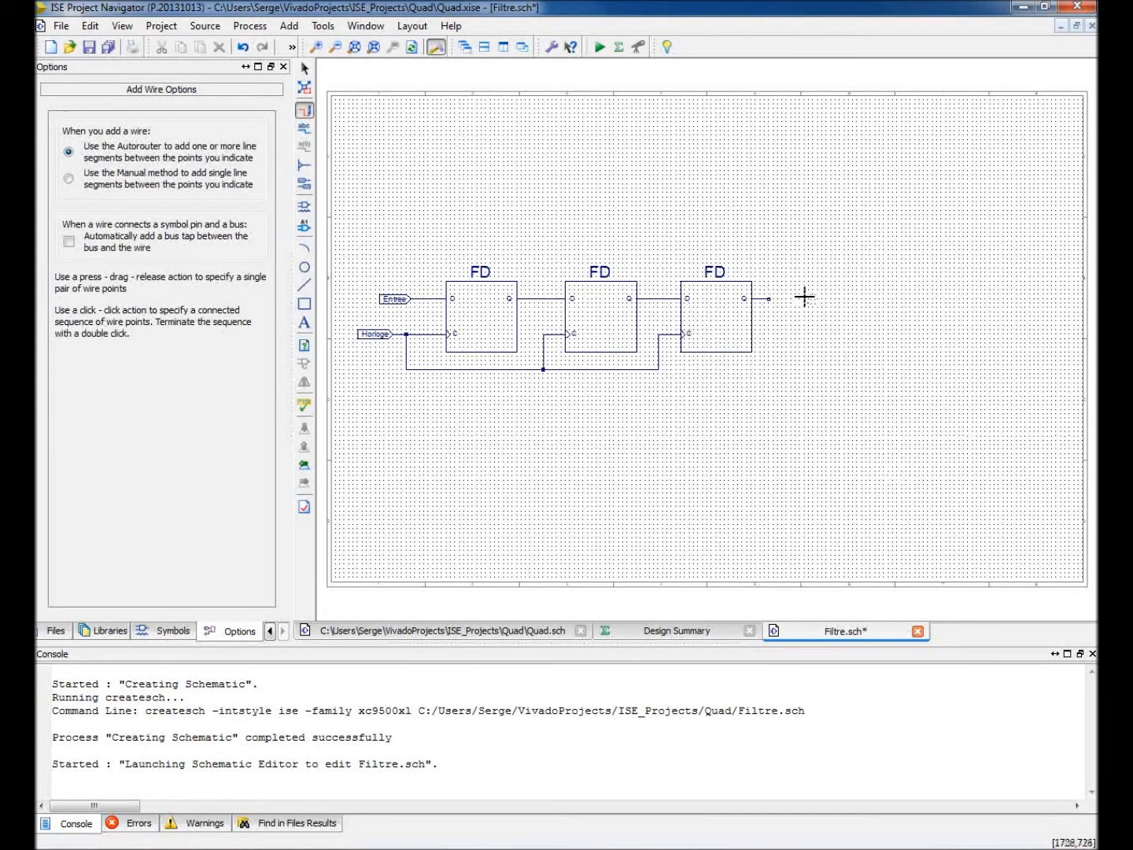
{"action": "left_click_drag", "start_coordinate": [809, 298], "coordinate": [776, 300]}
{"action": "mouse_move", "coordinate": [810, 234]}
{"action": "left_mouse_down"}
{"action": "mouse_move", "coordinate": [734, 288]}
{"action": "mouse_move", "coordinate": [660, 298]}
{"action": "left_mouse_up"}
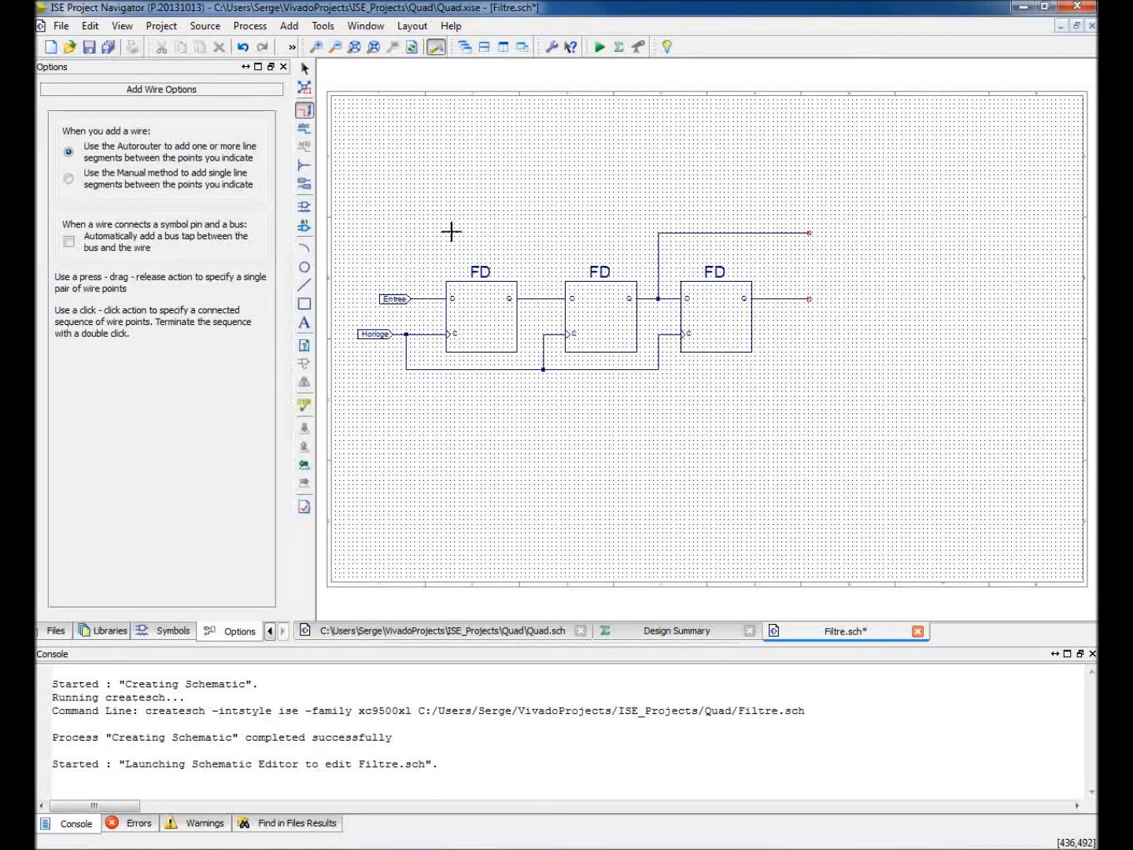
Attach automatic I/O markers to the right ends of both output wires
{"action": "left_click", "coordinate": [304, 185]}
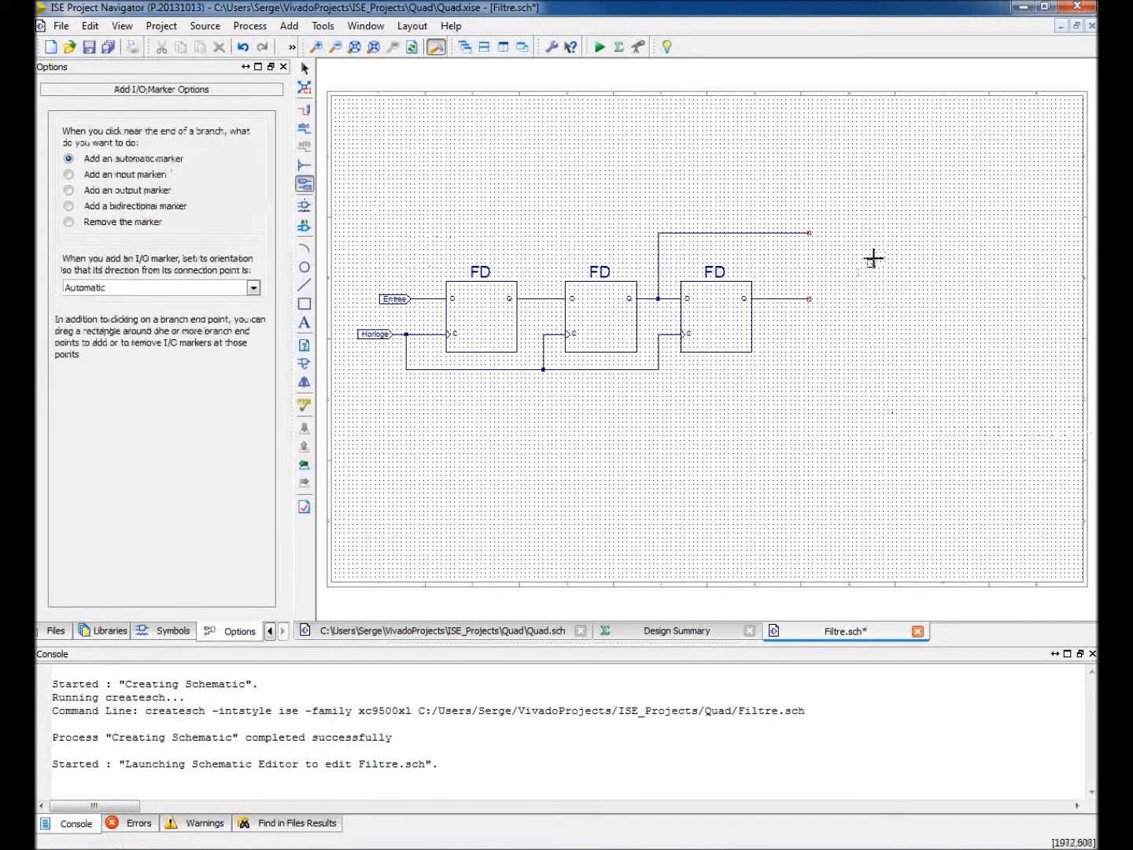
{"action": "left_click", "coordinate": [810, 234]}
{"action": "left_click", "coordinate": [810, 298]}
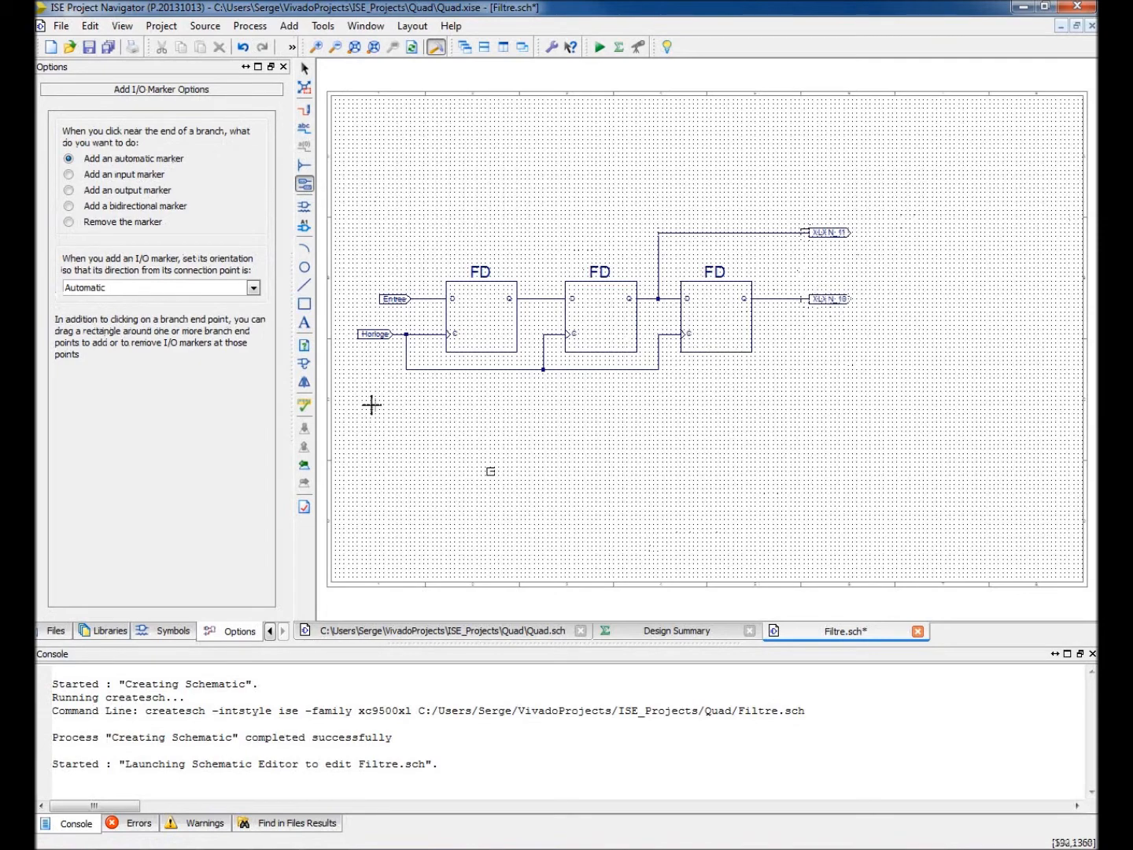
Name the upper output net S0 and the lower one S1, and save all open files
{"action": "left_click", "coordinate": [307, 132]}
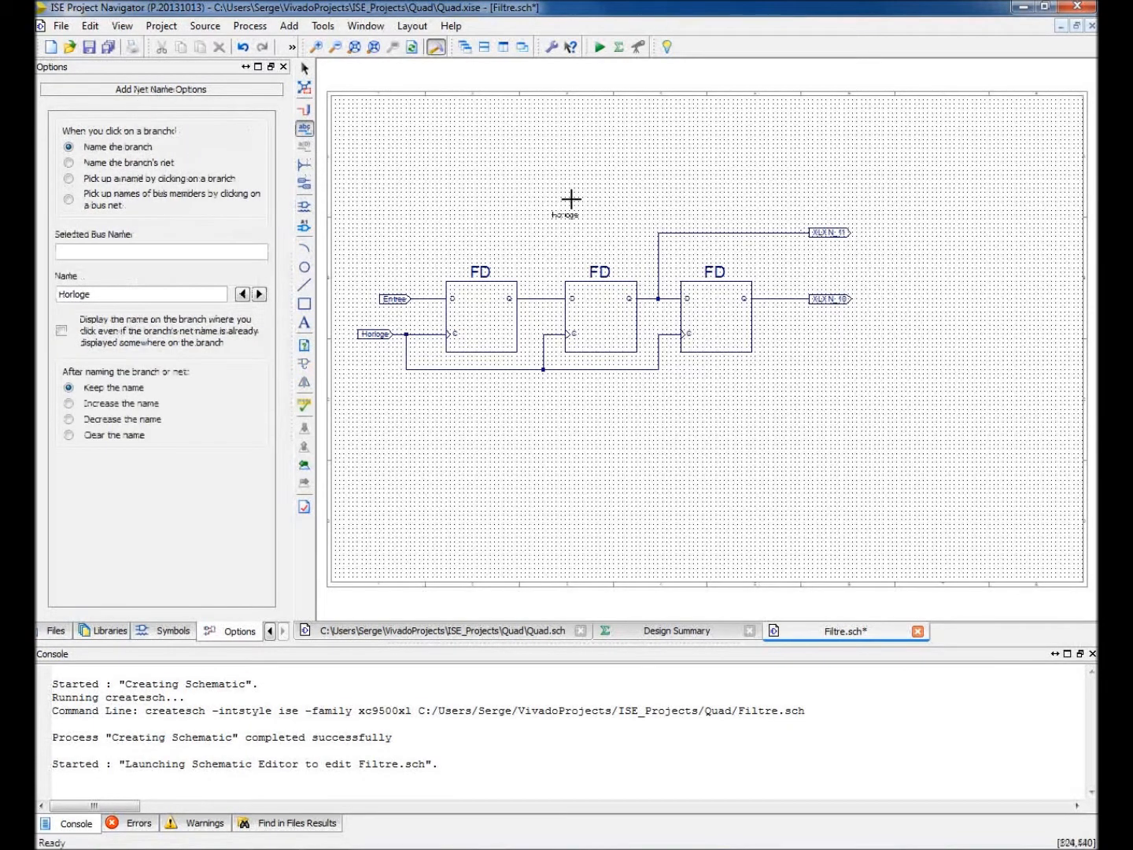
{"action": "left_click_drag", "start_coordinate": [113, 288], "coordinate": [37, 289]}
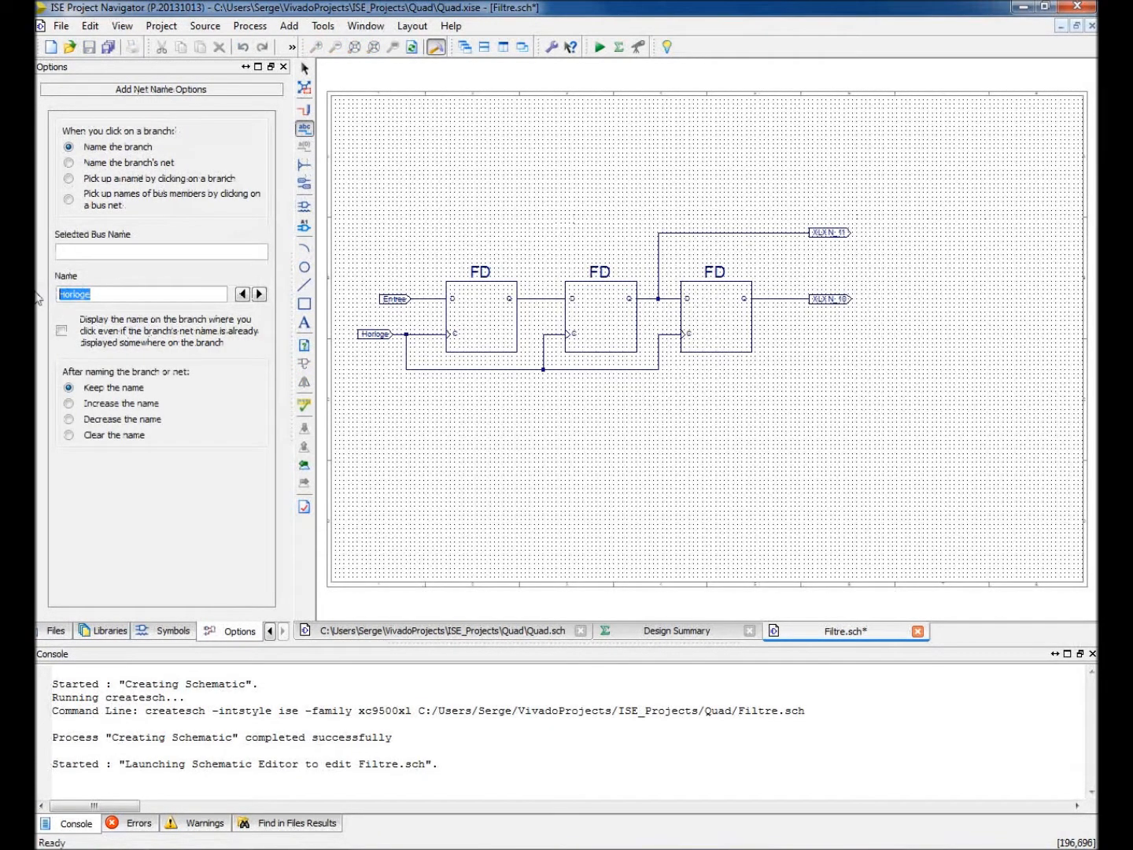
{"action": "type", "text": "S0"}
{"action": "left_click", "coordinate": [811, 232]}
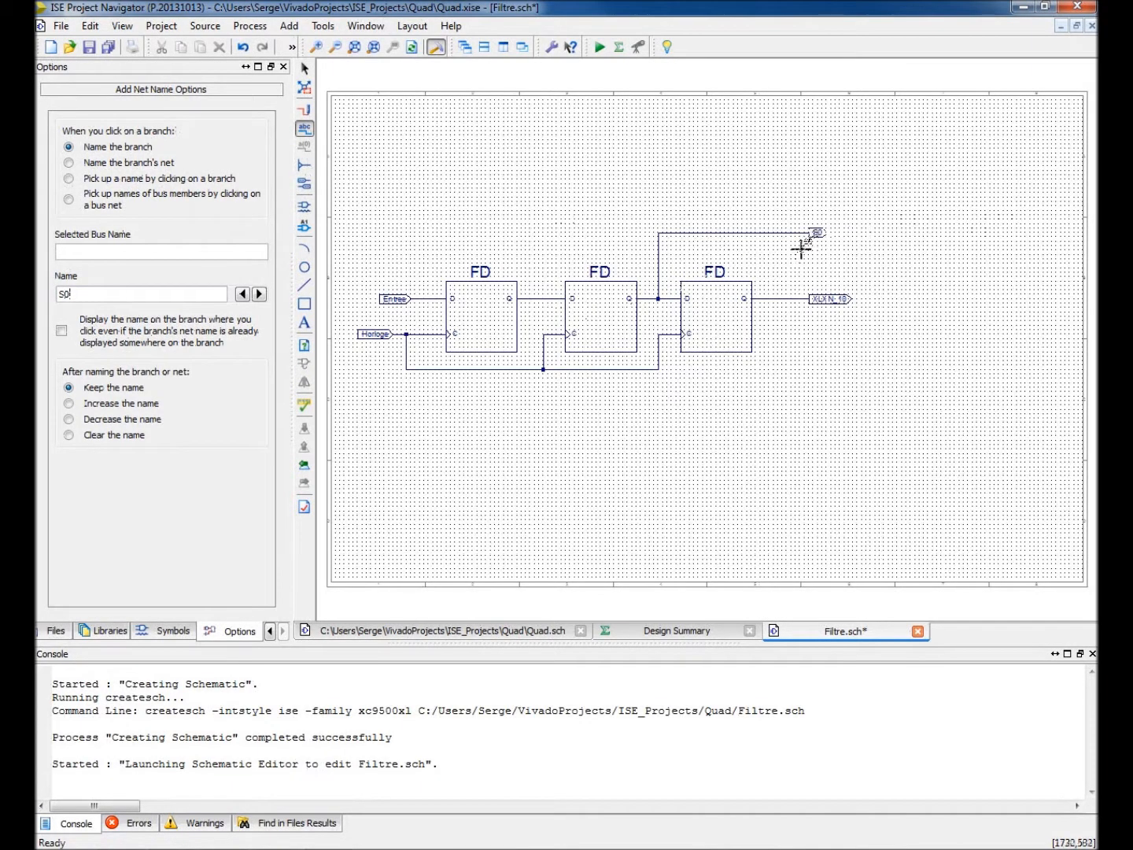
{"action": "left_click_drag", "start_coordinate": [64, 293], "coordinate": [114, 296]}
{"action": "left_click", "coordinate": [809, 300]}
{"action": "left_click", "coordinate": [109, 49]}
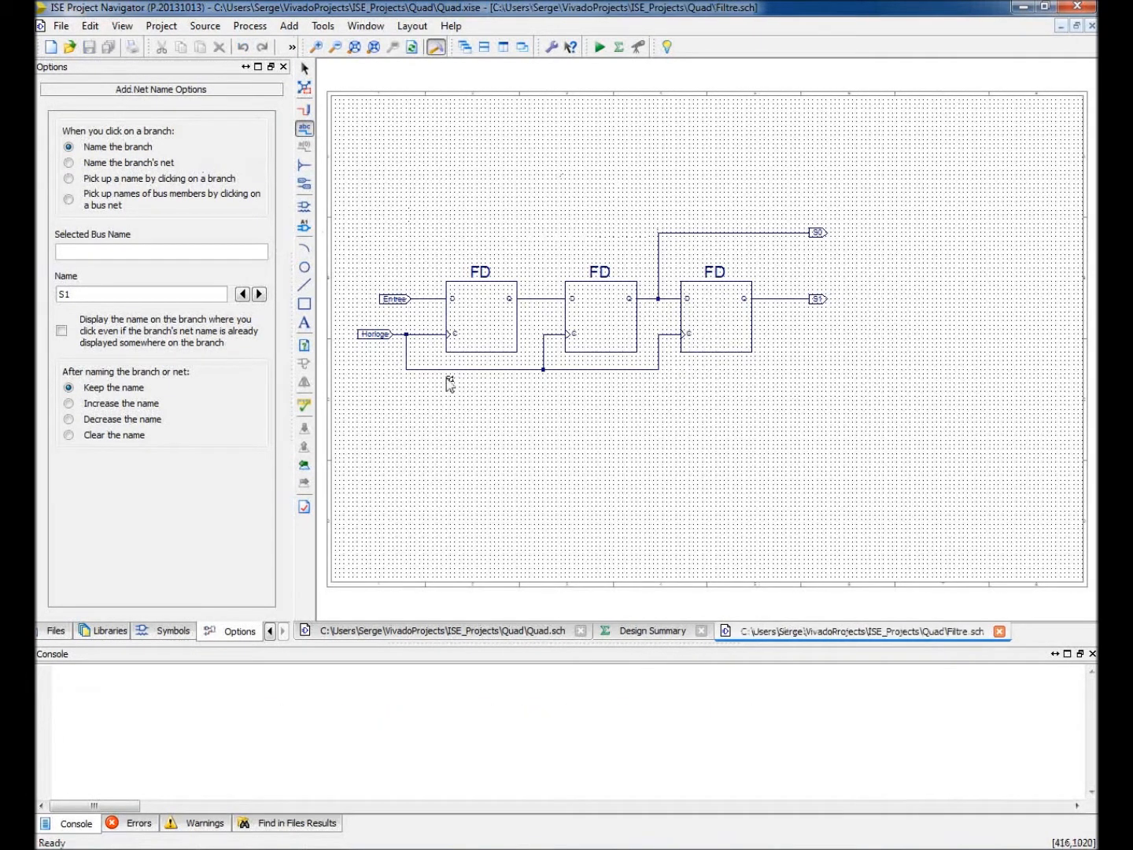
Open the Quad top-level schematic from the design hierarchy and bring up the start of its symbol category list
{"action": "left_click", "coordinate": [270, 632]}
{"action": "left_click", "coordinate": [270, 631]}
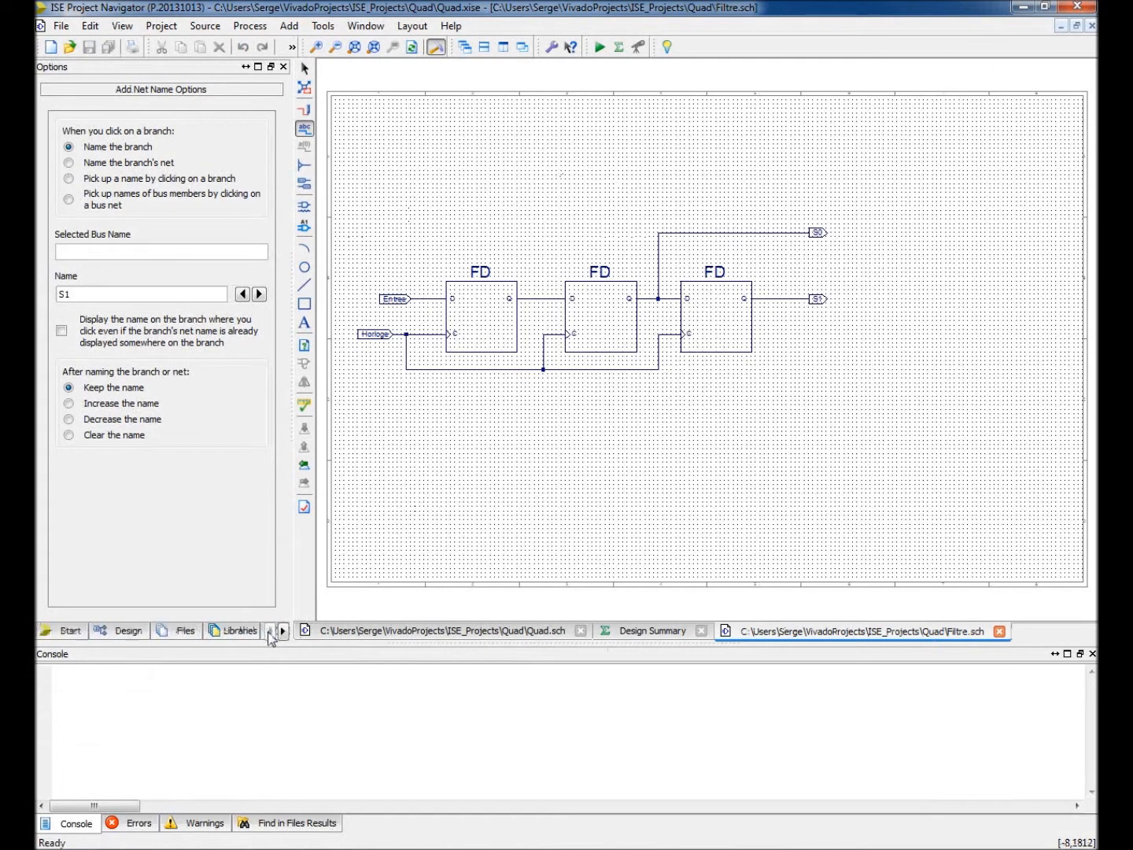
{"action": "left_click", "coordinate": [128, 631]}
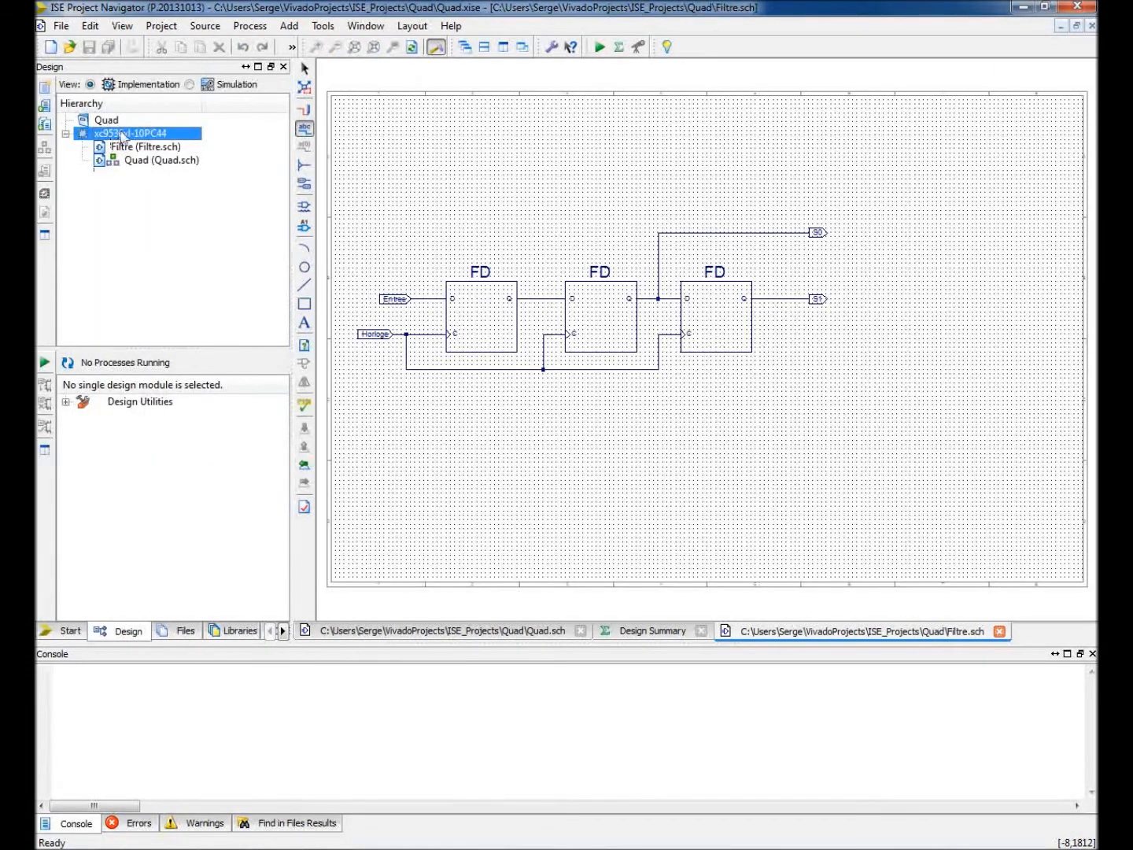
{"action": "double_click", "coordinate": [155, 161]}
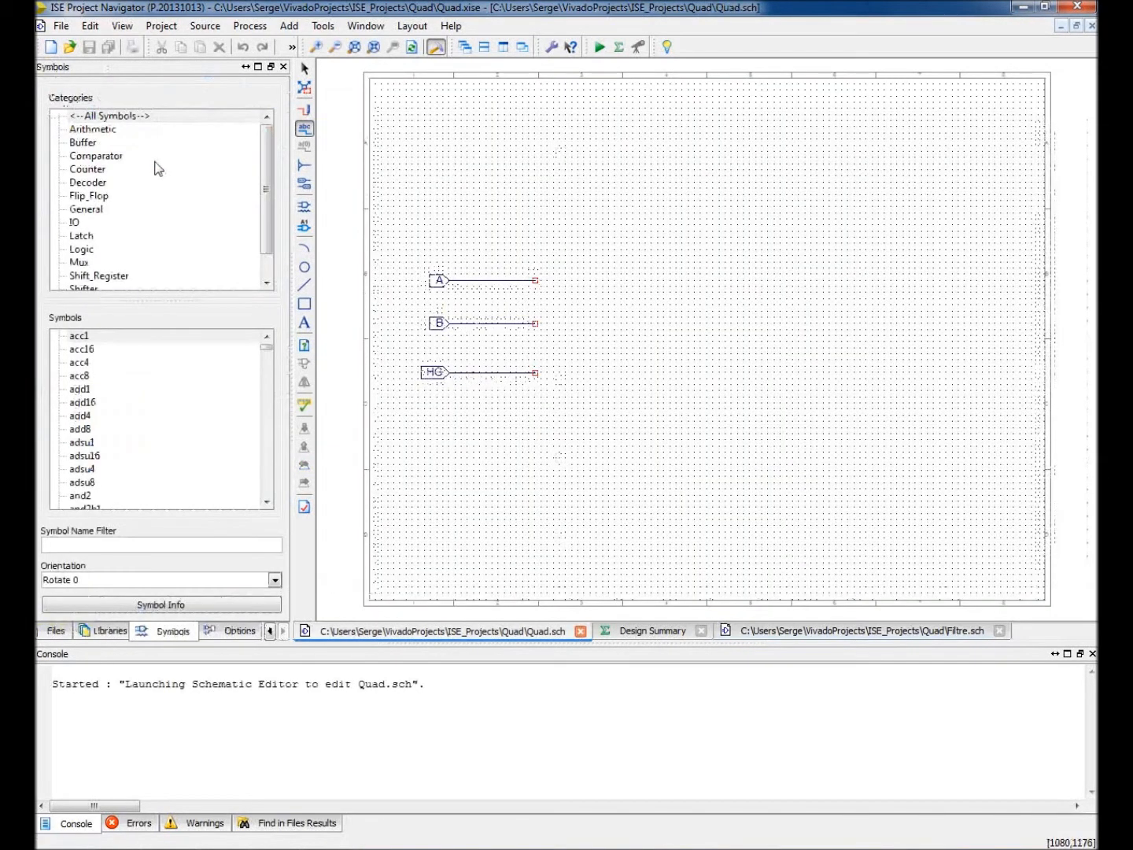
{"action": "mouse_move", "coordinate": [268, 153]}
{"action": "left_mouse_down"}
{"action": "mouse_move", "coordinate": [269, 208]}
{"action": "mouse_move", "coordinate": [269, 131]}
{"action": "left_mouse_up"}
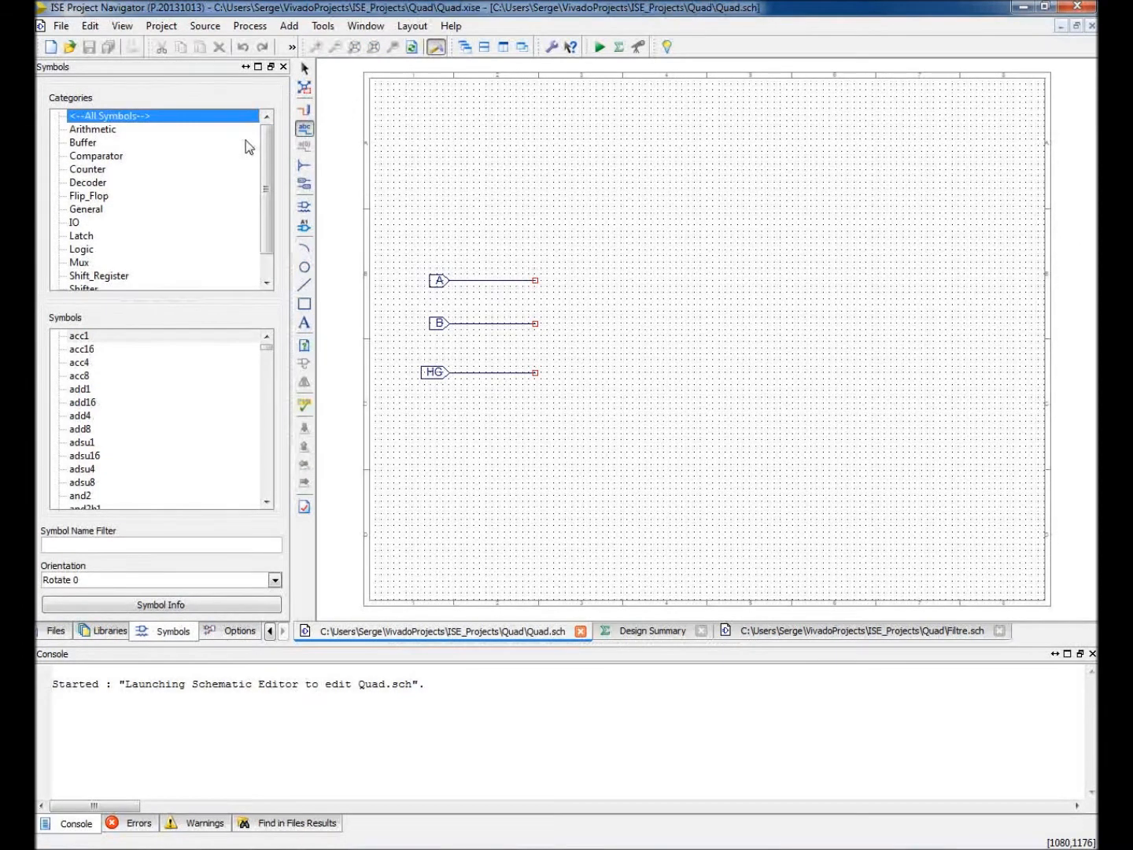
Run the Create Schematic Symbol process for the Filtre source in the design hierarchy
{"action": "left_click", "coordinate": [270, 637]}
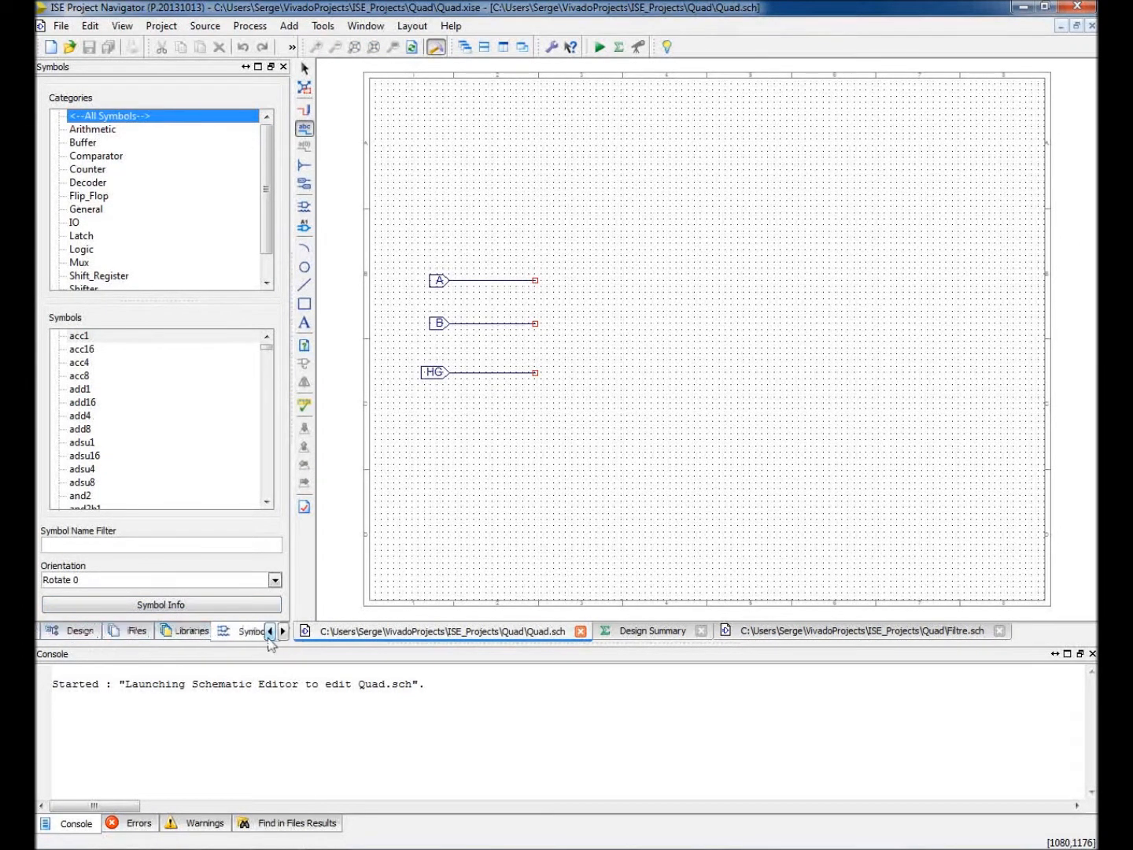
{"action": "left_click", "coordinate": [76, 633]}
{"action": "left_click", "coordinate": [151, 147]}
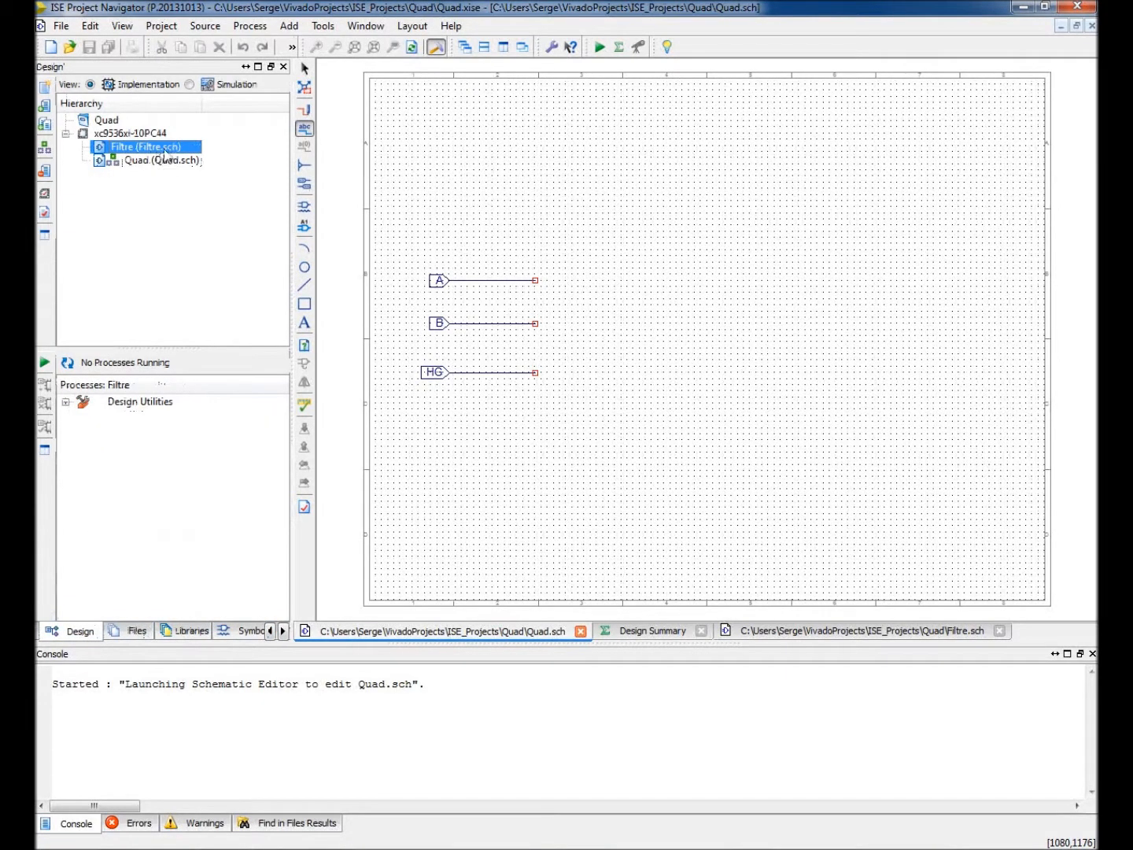
{"action": "left_click", "coordinate": [67, 402]}
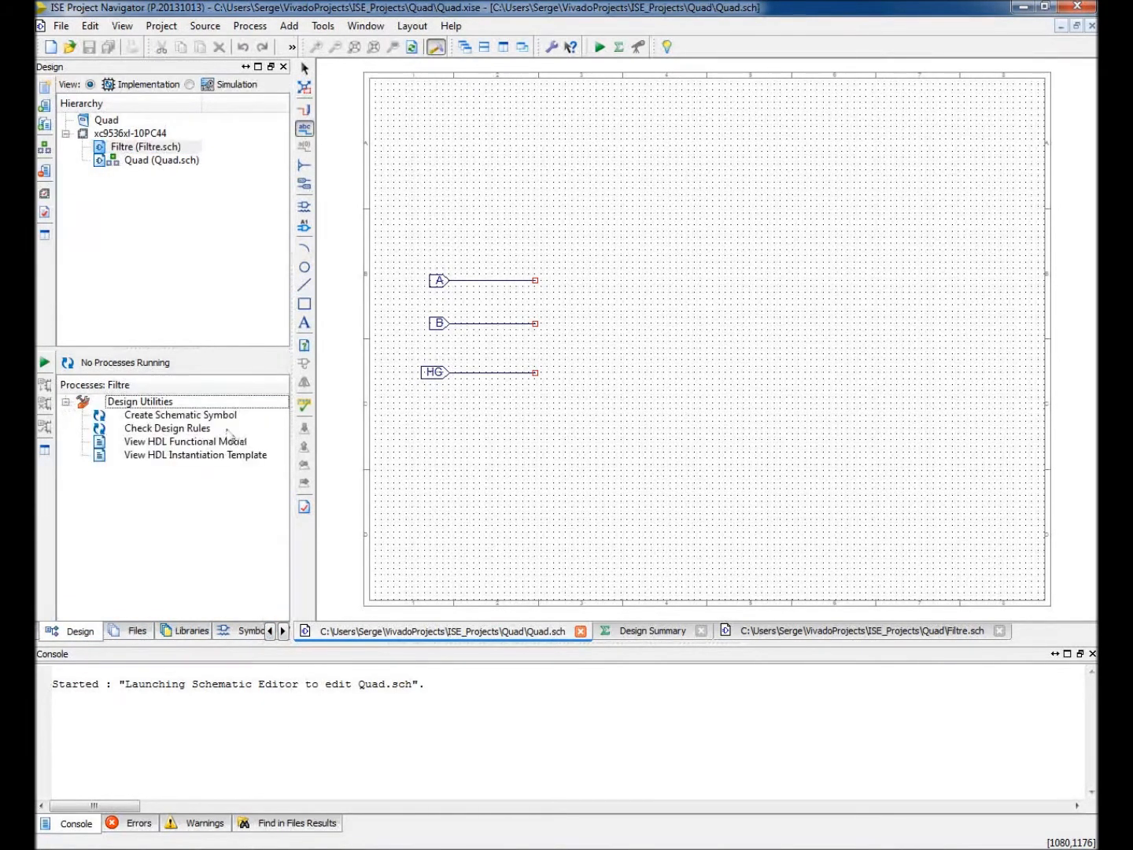
{"action": "left_click", "coordinate": [187, 416]}
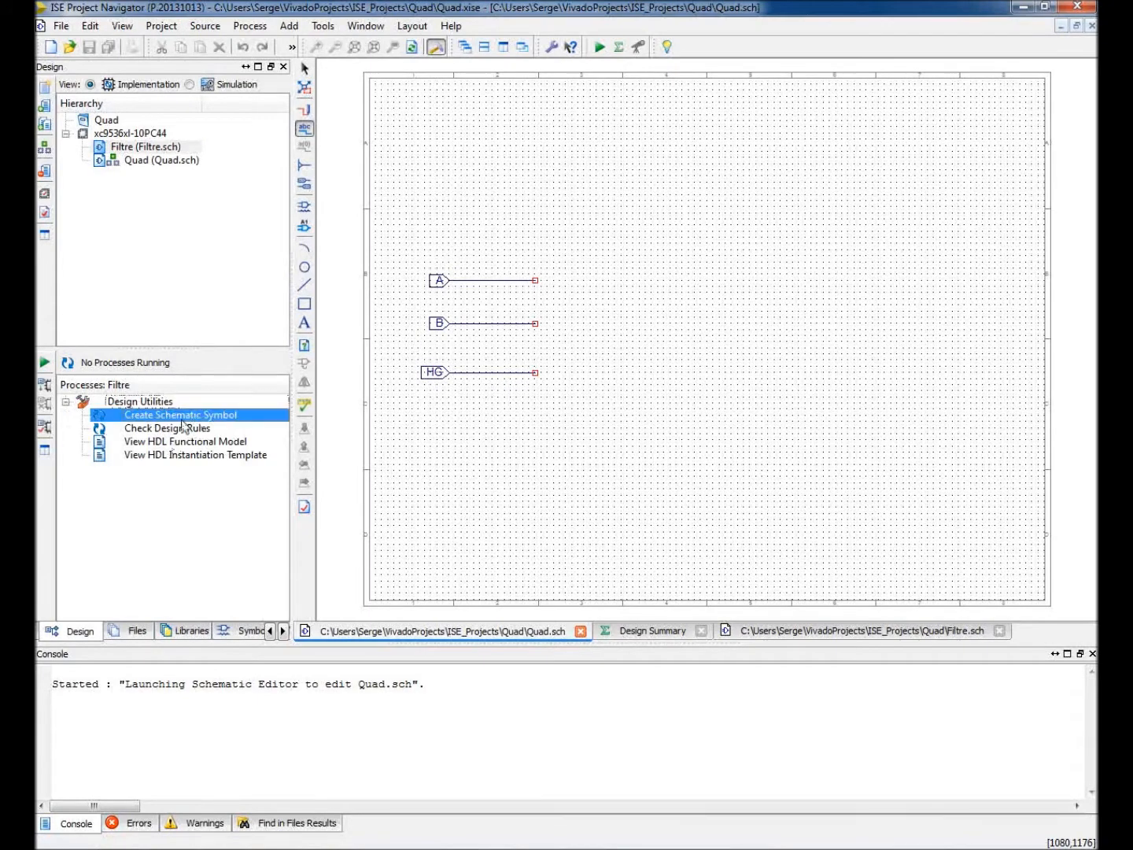
{"action": "left_click", "coordinate": [173, 151]}
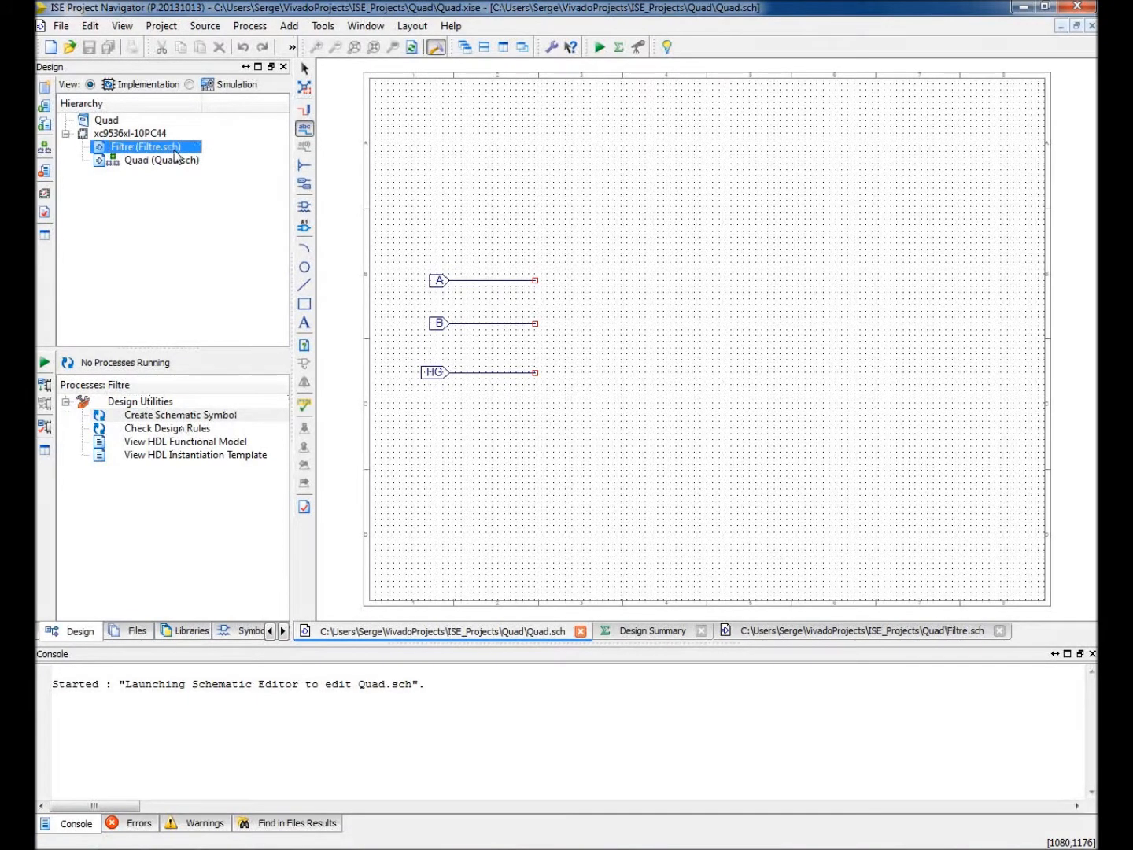
{"action": "left_click", "coordinate": [166, 413]}
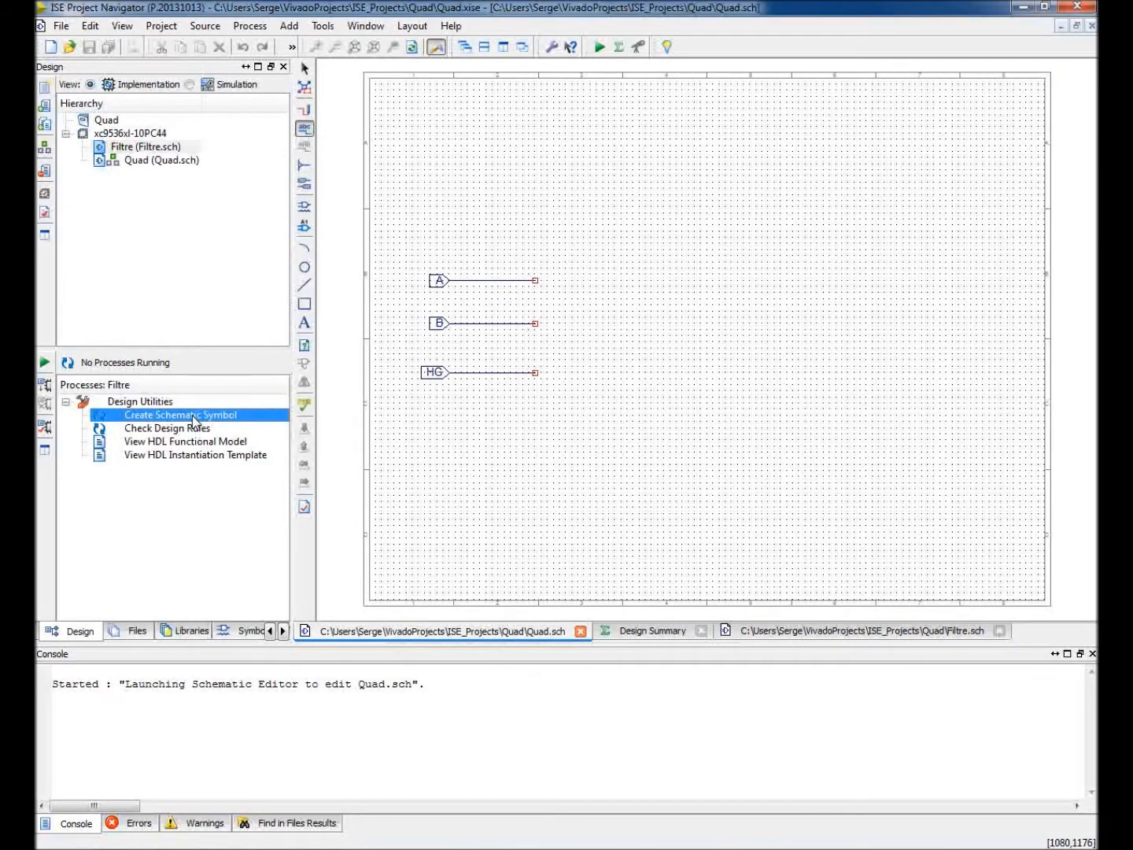
{"action": "double_click", "coordinate": [194, 418]}
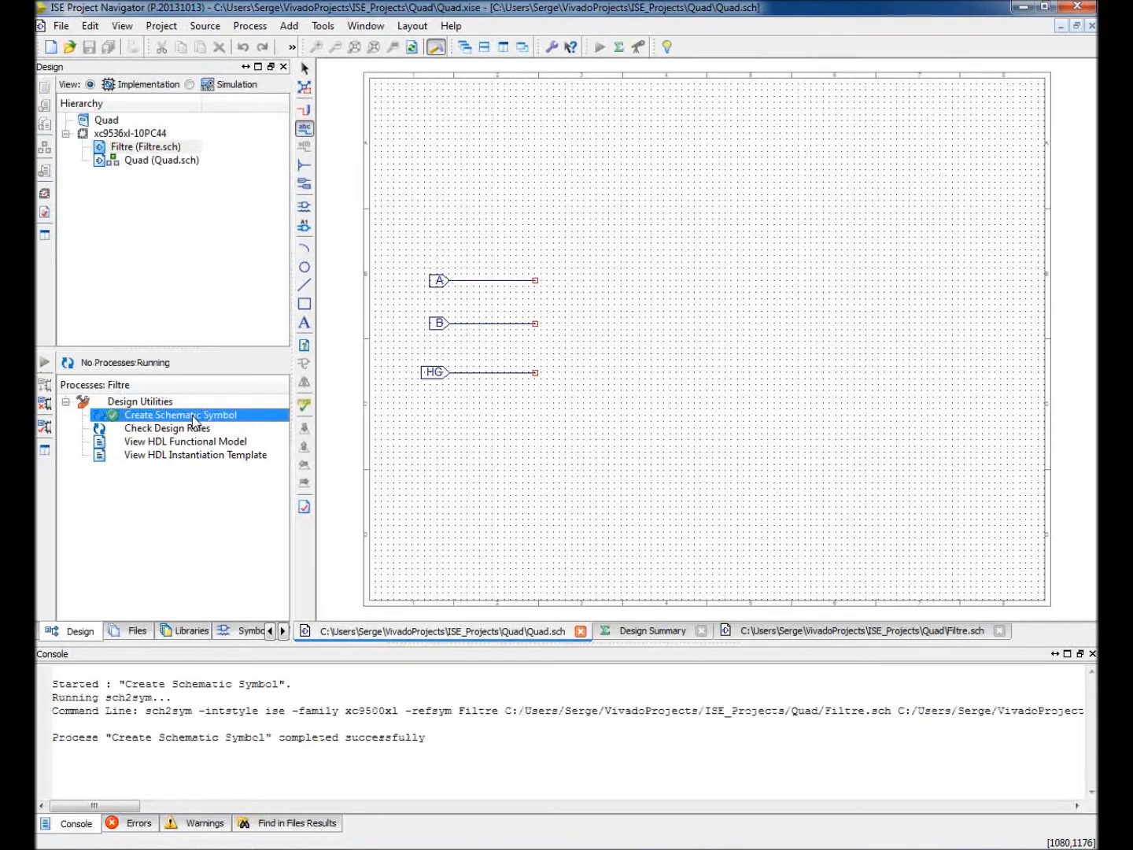
Reopen the Quad schematic and place two Filtre symbols from the project's own symbol category, one above the other, beyond the input wires
{"action": "double_click", "coordinate": [173, 163]}
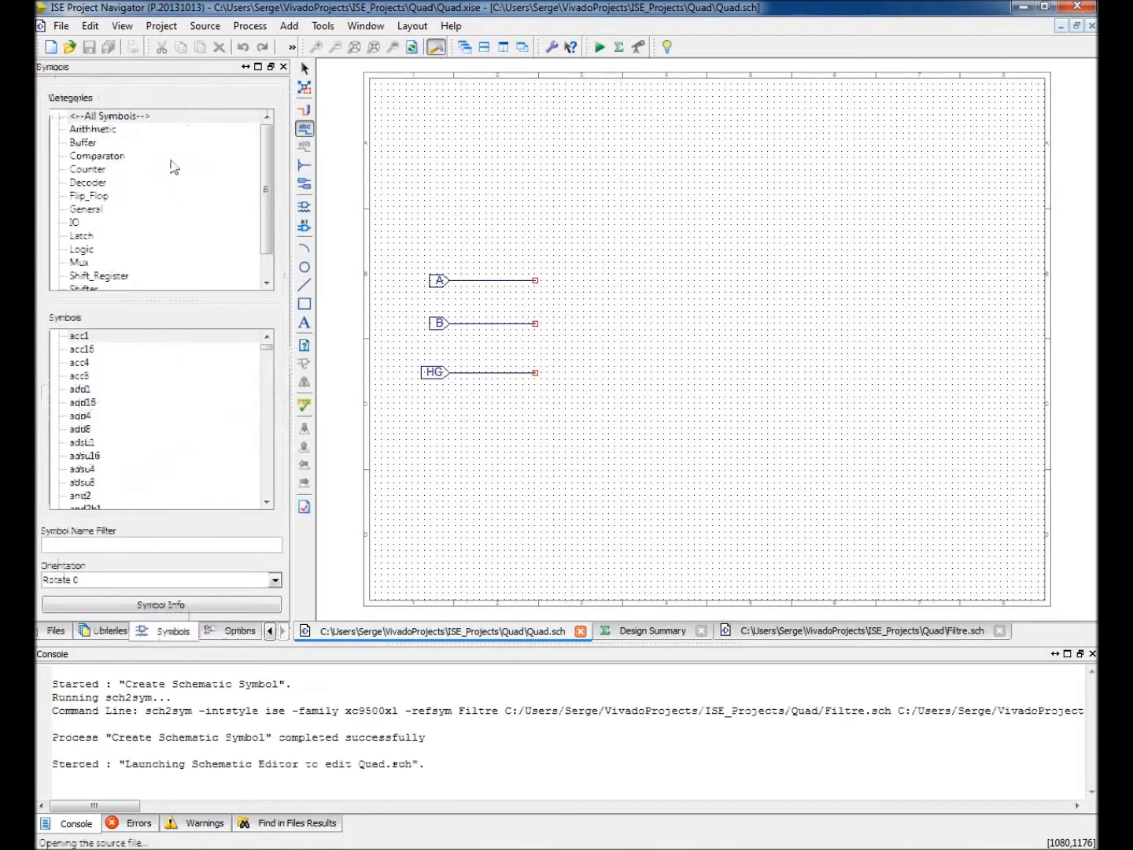
{"action": "left_click", "coordinate": [237, 131]}
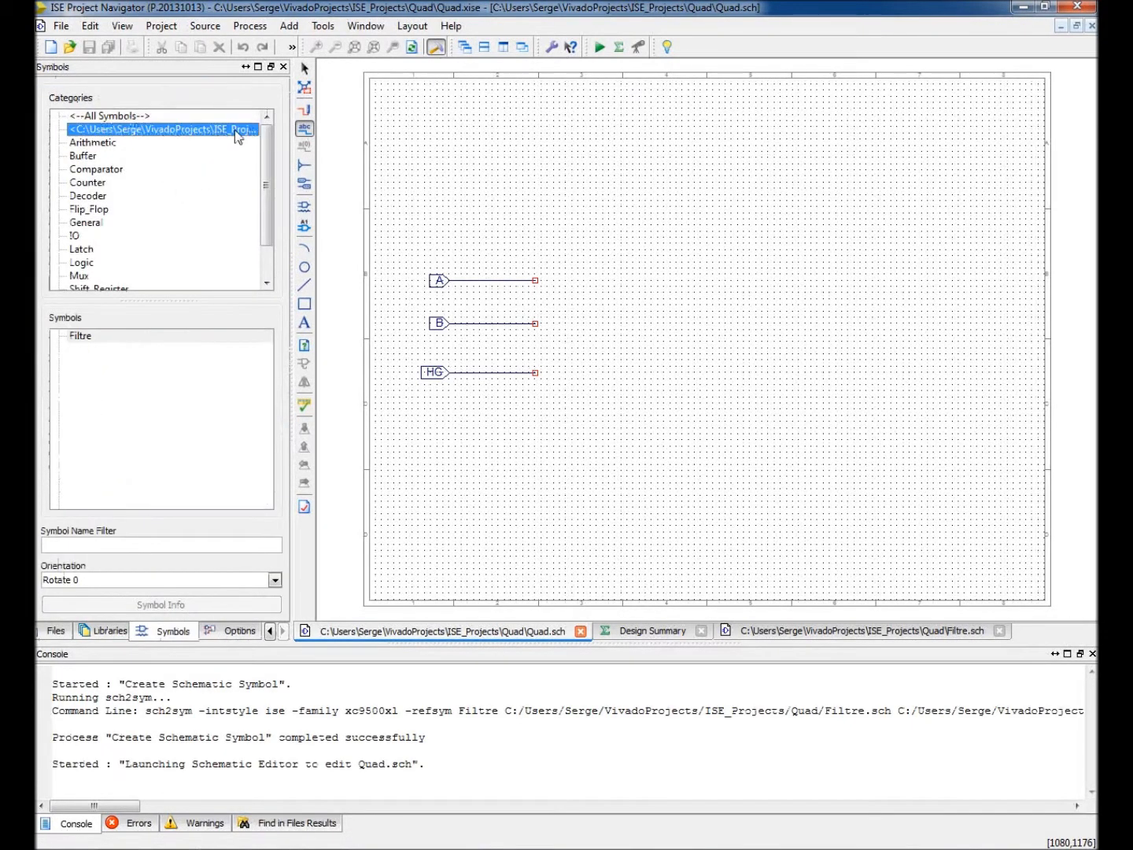
{"action": "left_click", "coordinate": [81, 336]}
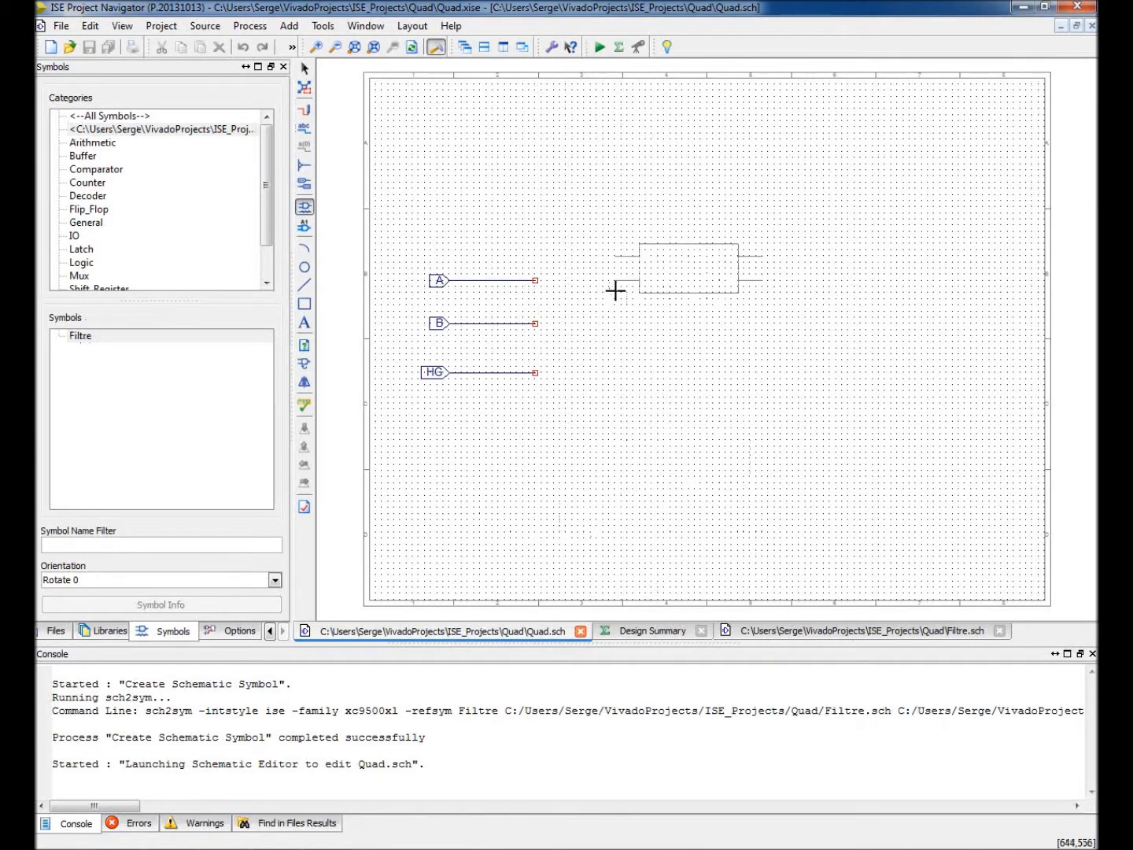
{"action": "left_click", "coordinate": [613, 317]}
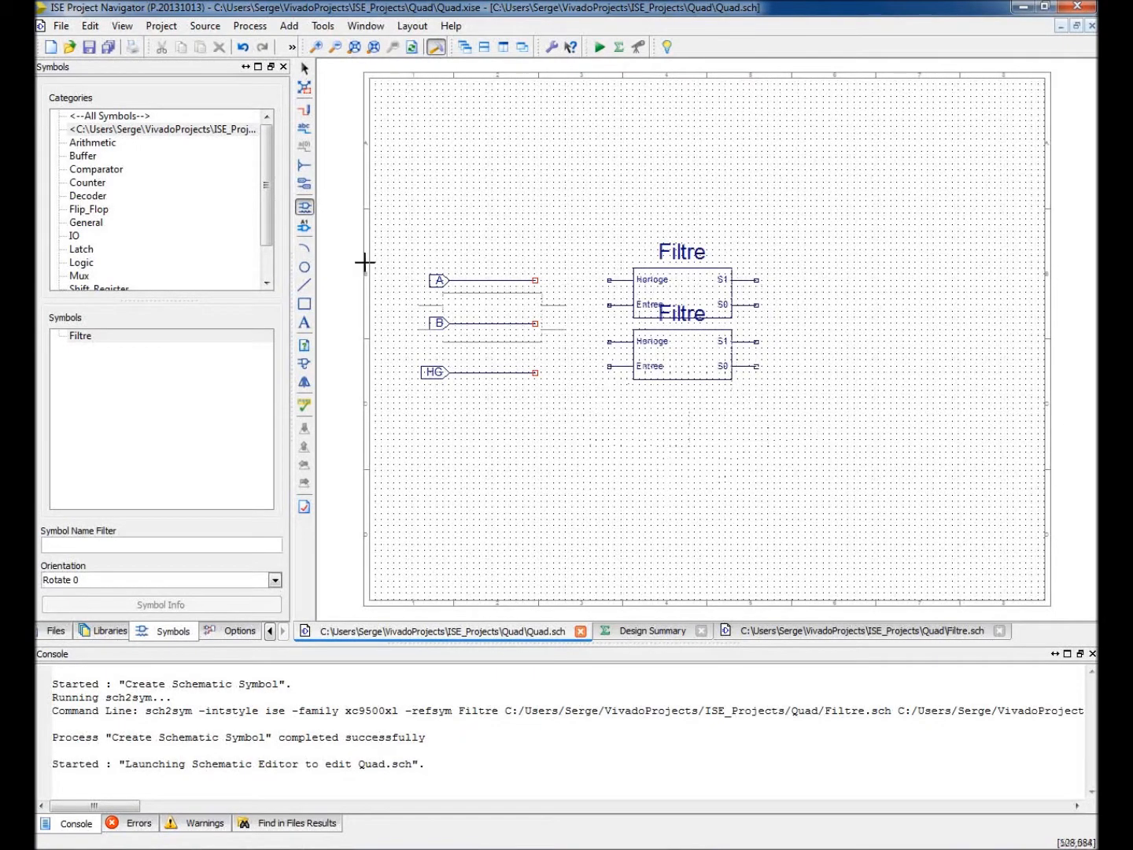
Move the upper Filtre symbol so its Entree pin connects to the end of the A input wire
{"action": "left_click", "coordinate": [304, 68]}
{"action": "left_click_drag", "start_coordinate": [670, 294], "coordinate": [599, 270]}
{"action": "left_click_drag", "start_coordinate": [689, 347], "coordinate": [618, 319]}
{"action": "left_click", "coordinate": [555, 449]}
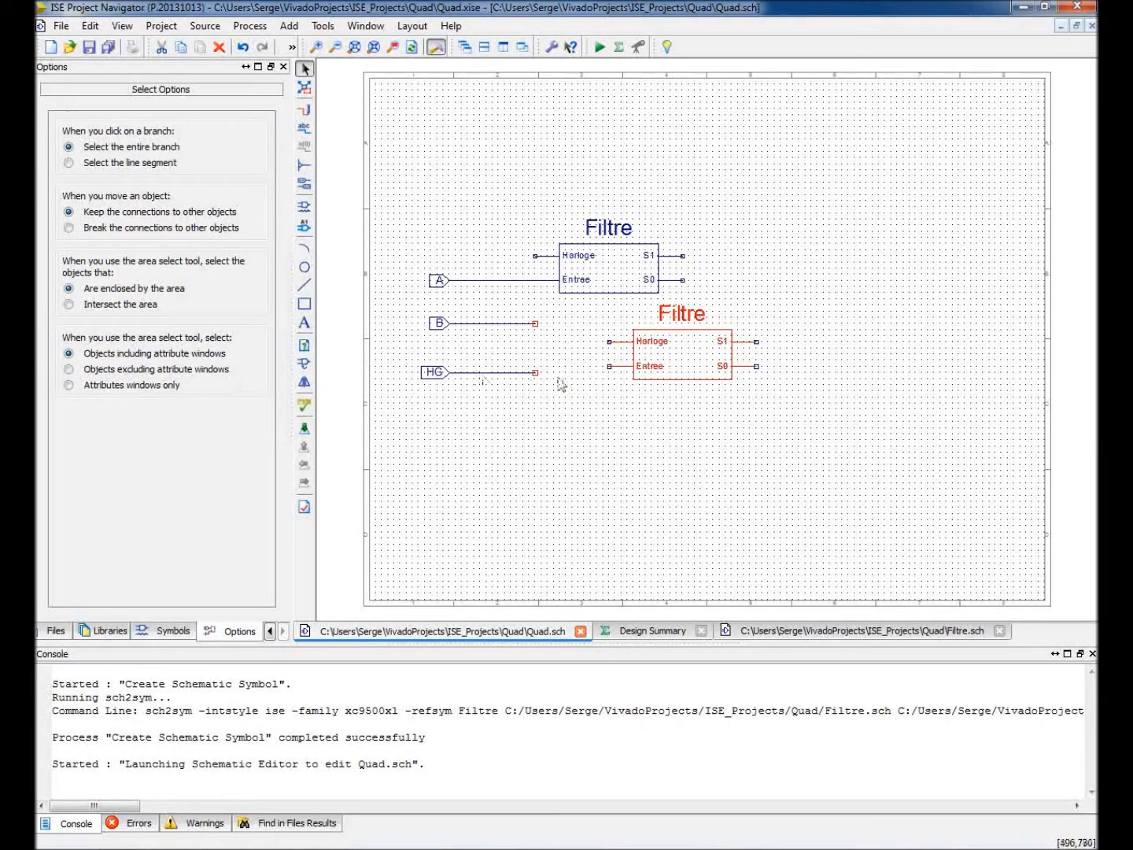
Lower the HG and B input wires and move the second Filtre symbol so its Entree pin joins the B wire
{"action": "left_click", "coordinate": [498, 374]}
{"action": "left_click_drag", "start_coordinate": [493, 398], "coordinate": [500, 447]}
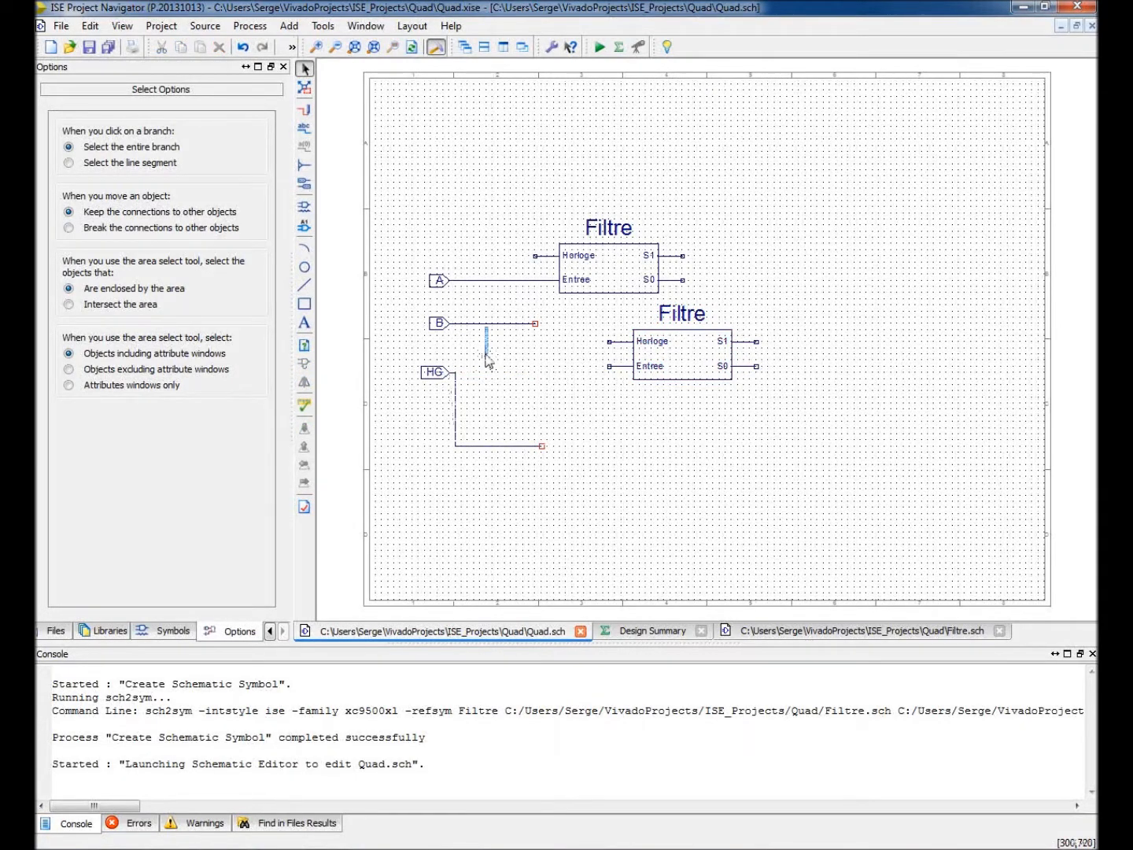
{"action": "left_click_drag", "start_coordinate": [492, 323], "coordinate": [490, 359]}
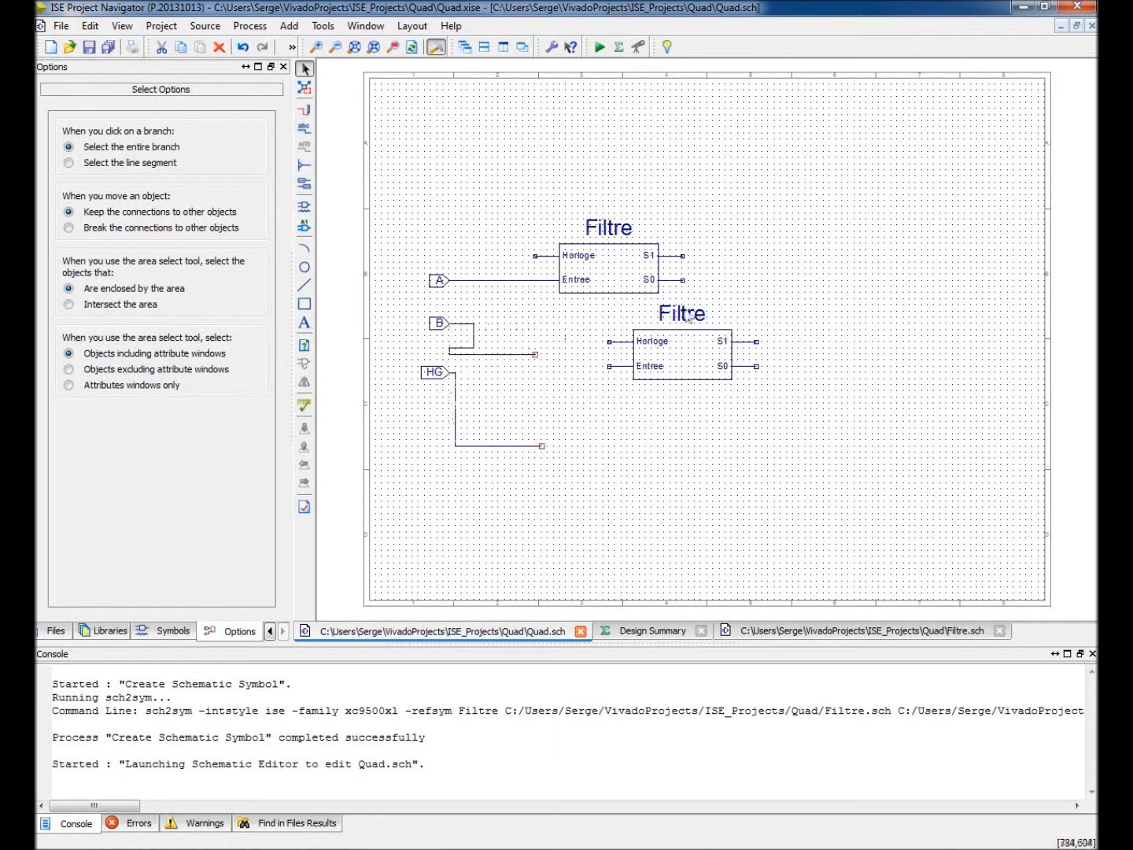
{"action": "left_click_drag", "start_coordinate": [676, 378], "coordinate": [602, 368]}
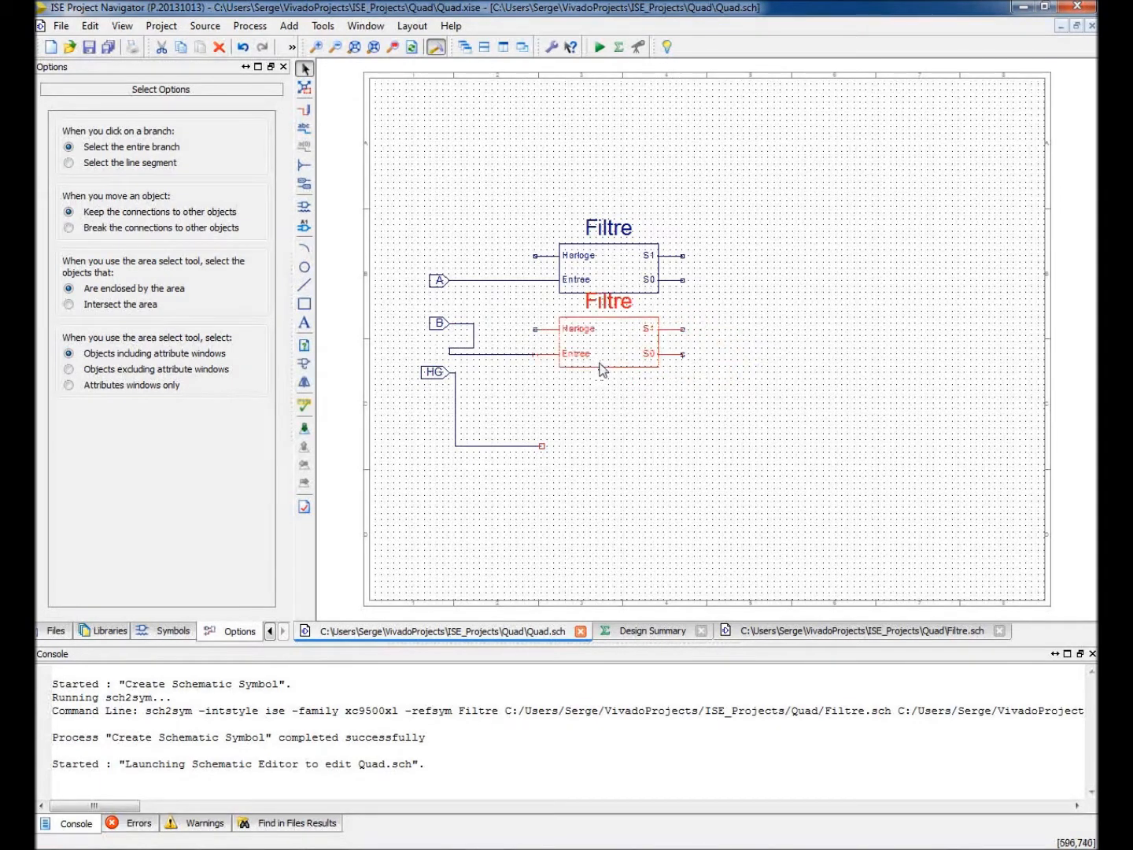
Align the B and HG markers with their lowered wires and shorten the HG wire
{"action": "mouse_move", "coordinate": [442, 330]}
{"action": "left_mouse_down"}
{"action": "mouse_move", "coordinate": [423, 455]}
{"action": "mouse_move", "coordinate": [412, 450]}
{"action": "left_mouse_up"}
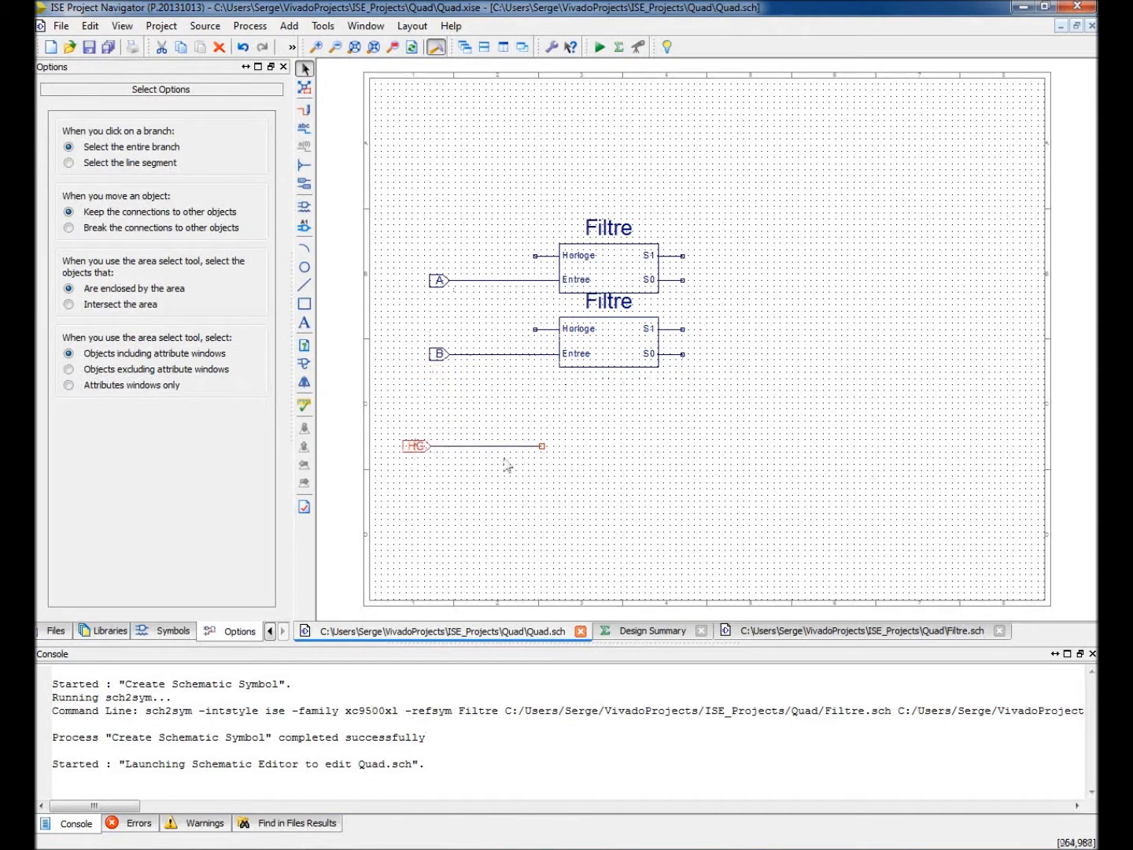
{"action": "left_click_drag", "start_coordinate": [542, 447], "coordinate": [492, 446]}
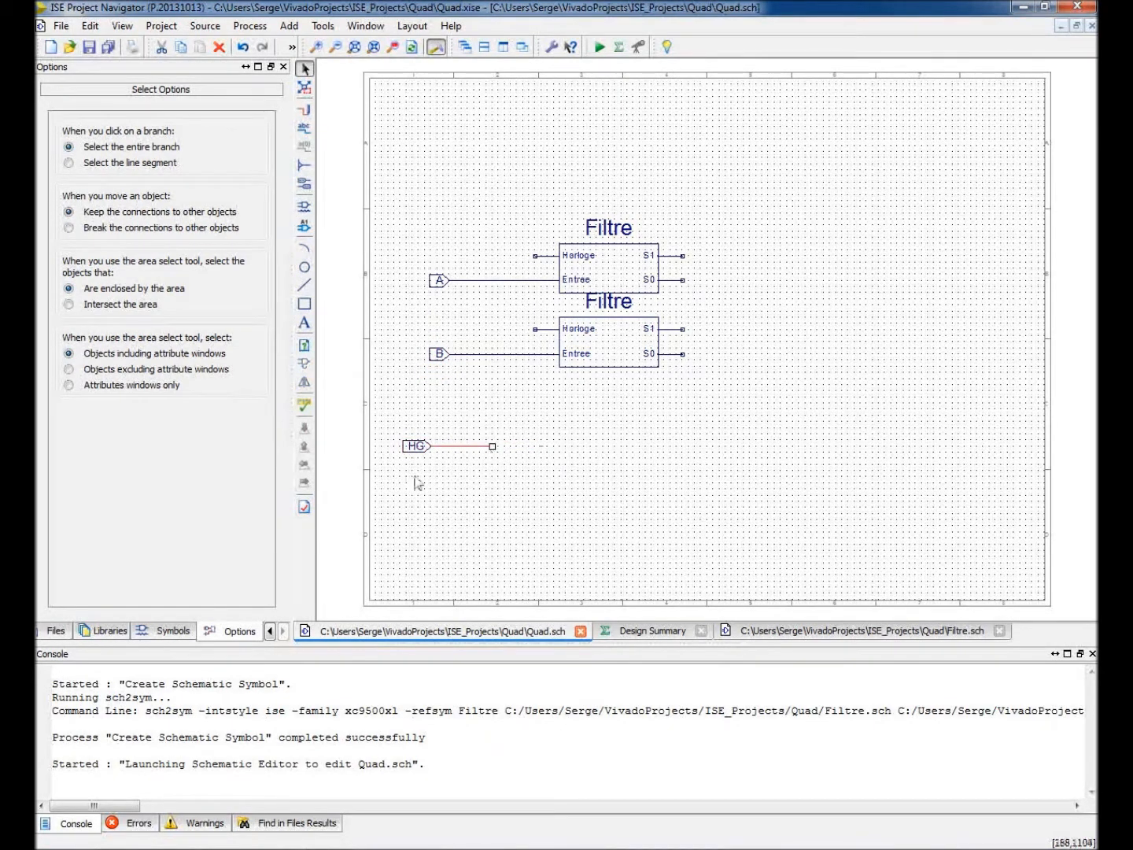
Wire the Horloge pins of both Filtre symbols to the HG input wire
{"action": "left_click", "coordinate": [305, 109]}
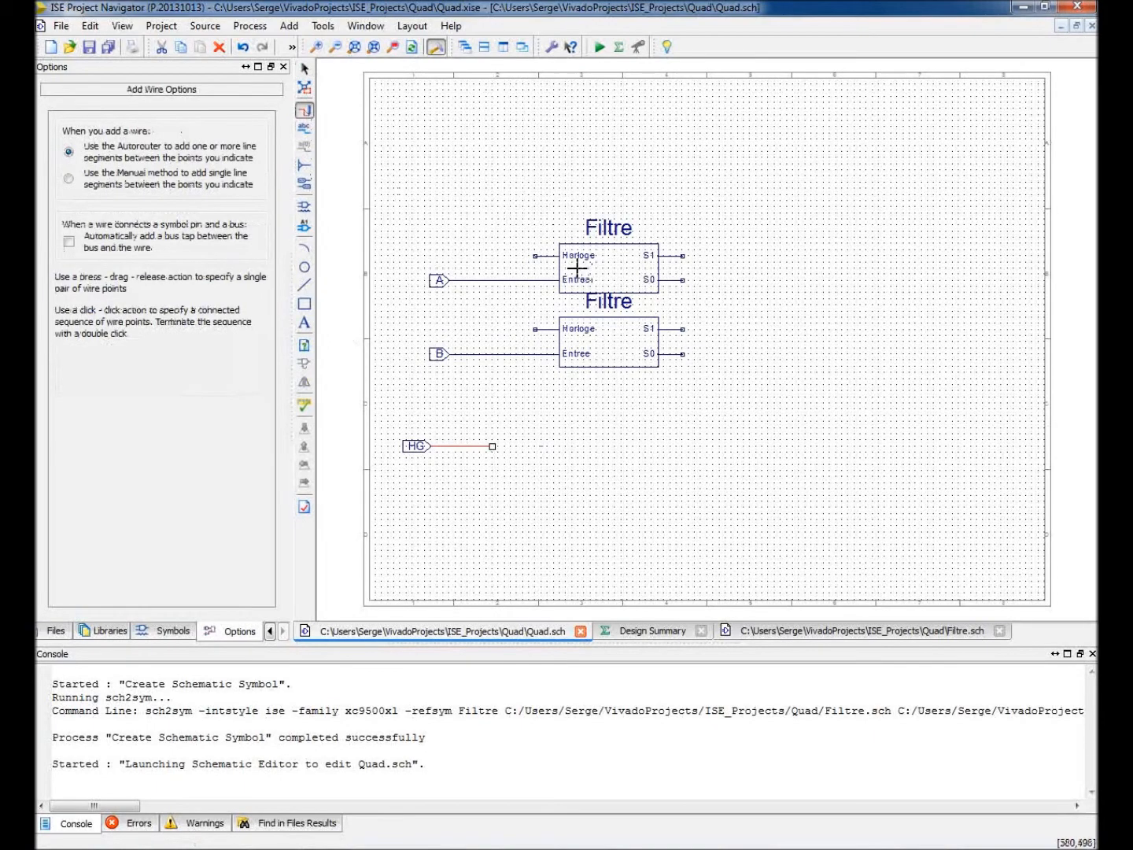
{"action": "left_click_drag", "start_coordinate": [535, 255], "coordinate": [492, 447]}
{"action": "left_click_drag", "start_coordinate": [541, 330], "coordinate": [493, 330]}
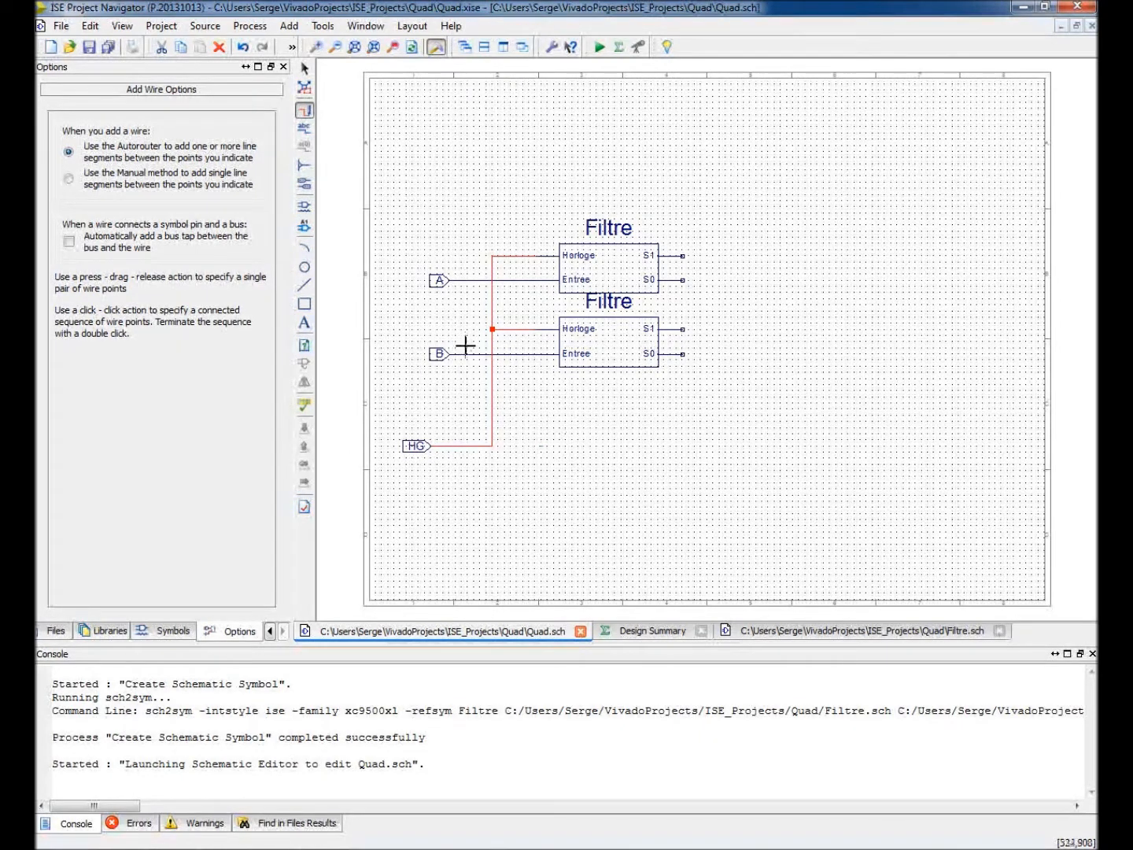
Place an xor2 gate from the Logic category to the right of the two Filtre symbols
{"action": "left_click", "coordinate": [309, 208]}
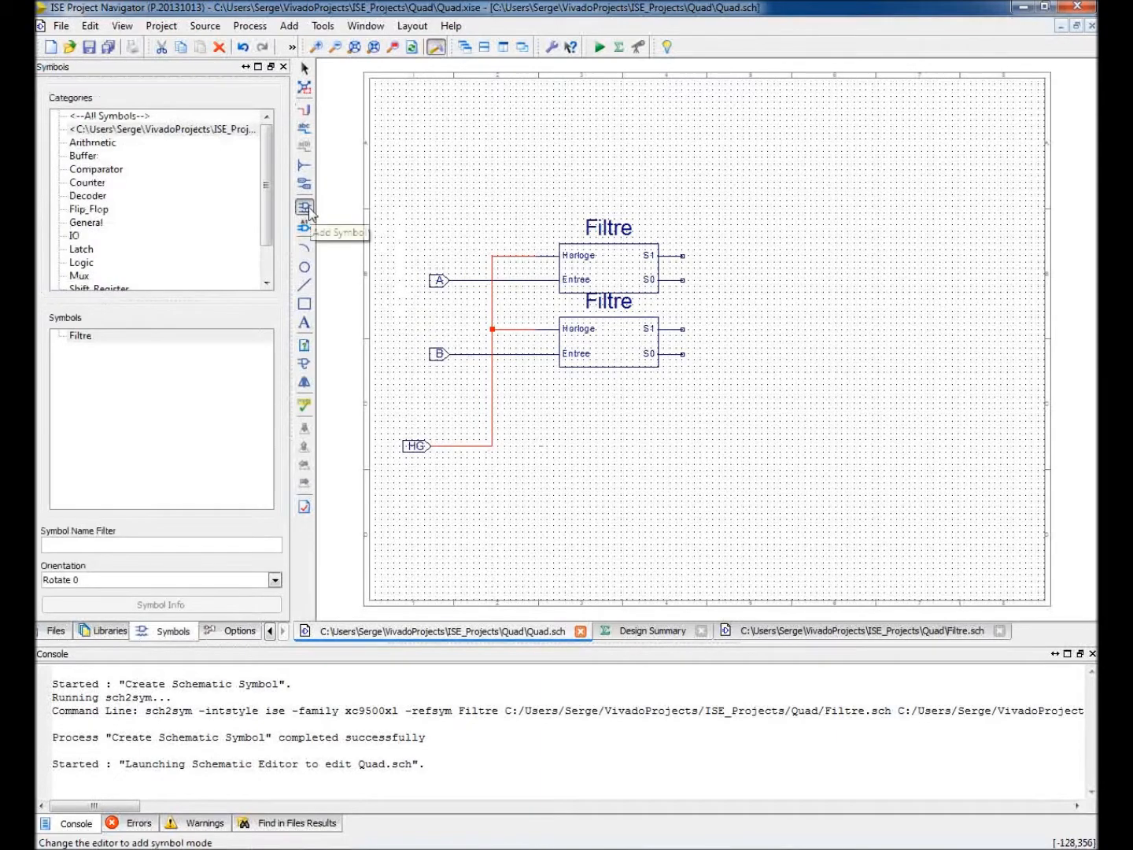
{"action": "scroll", "coordinate": [274, 205], "scroll_direction": "down", "scroll_amount": 1}
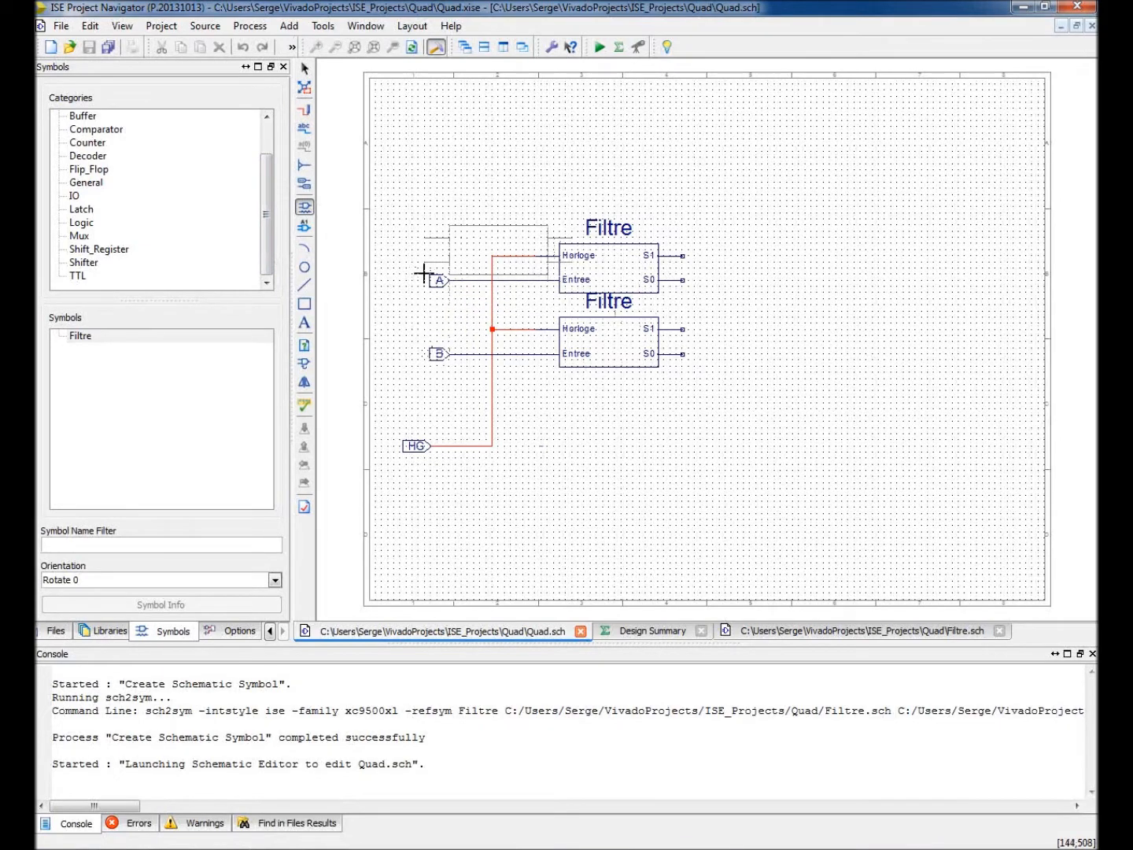
{"action": "left_click", "coordinate": [82, 223]}
{"action": "left_click_drag", "start_coordinate": [267, 356], "coordinate": [273, 512]}
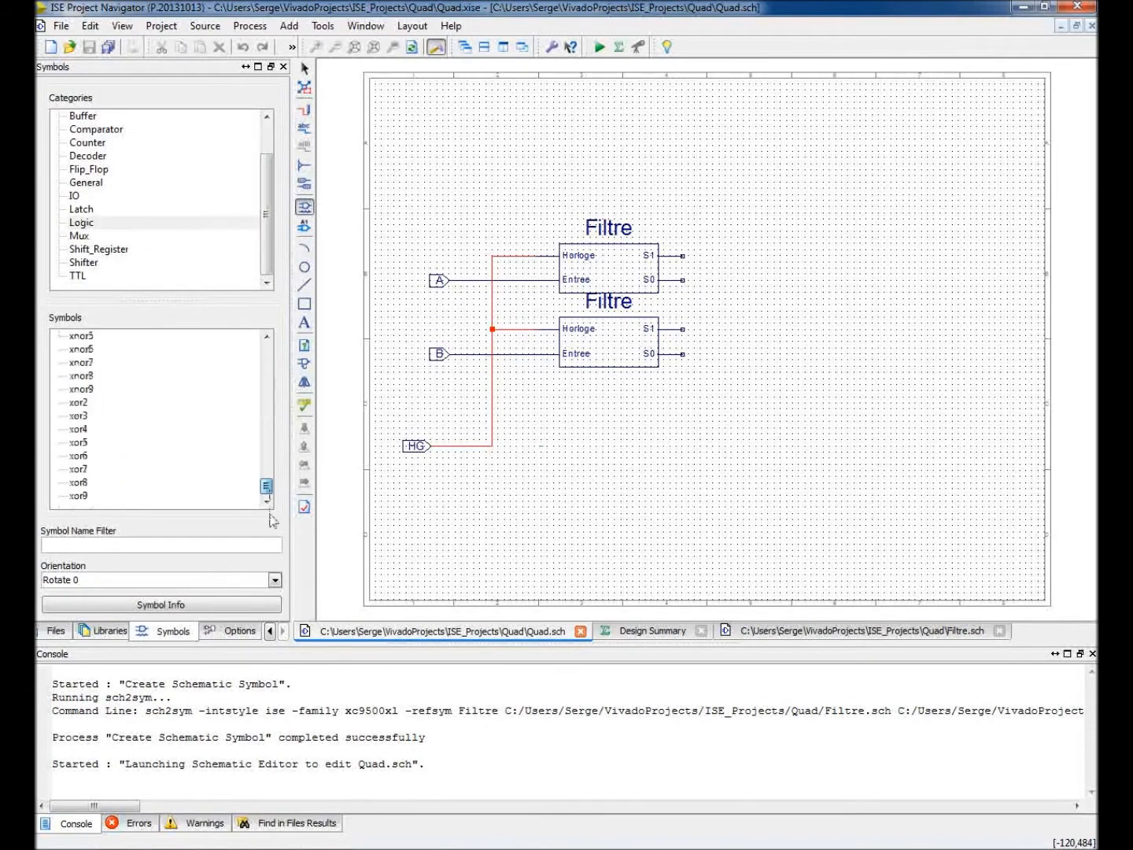
{"action": "left_click", "coordinate": [79, 404]}
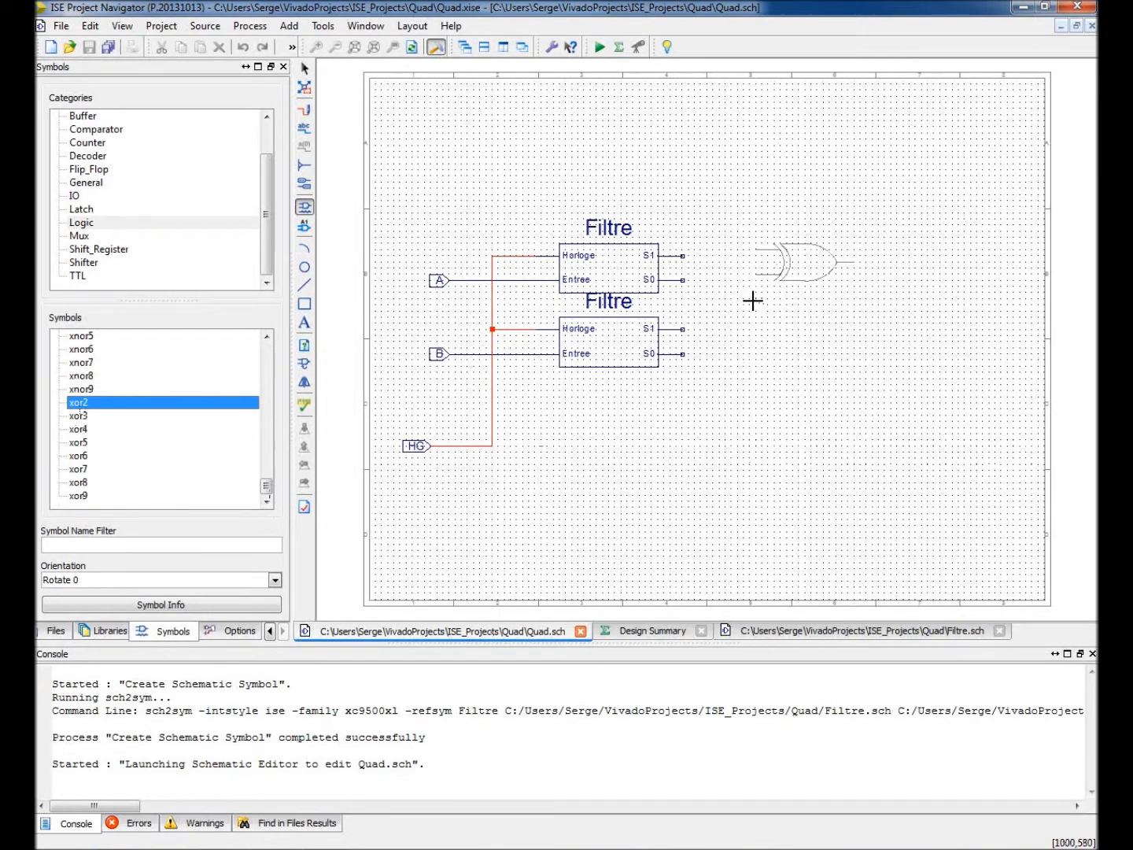
{"action": "left_click", "coordinate": [783, 338]}
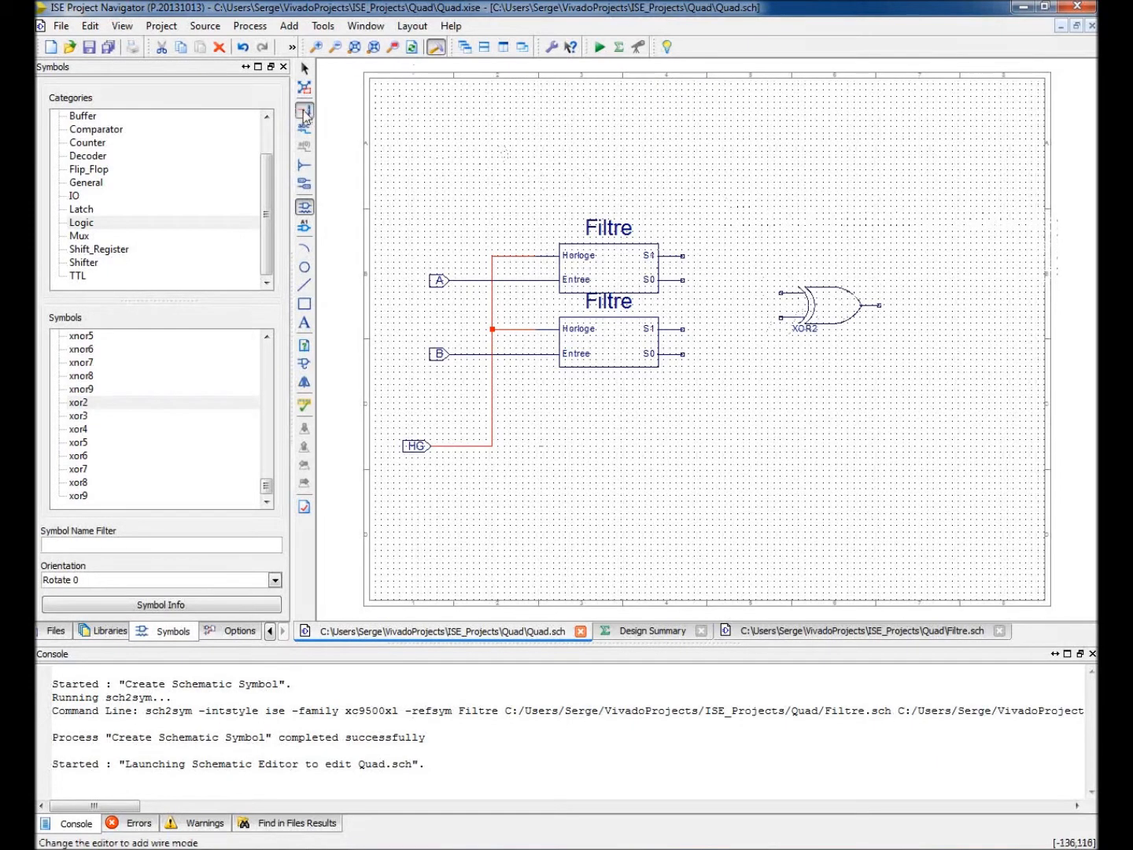
Wire the upper Filtre's S0 and the lower Filtre's S1 to the XOR2 inputs, and draw a short wire from its output
{"action": "left_click", "coordinate": [304, 112]}
{"action": "left_click", "coordinate": [684, 279]}
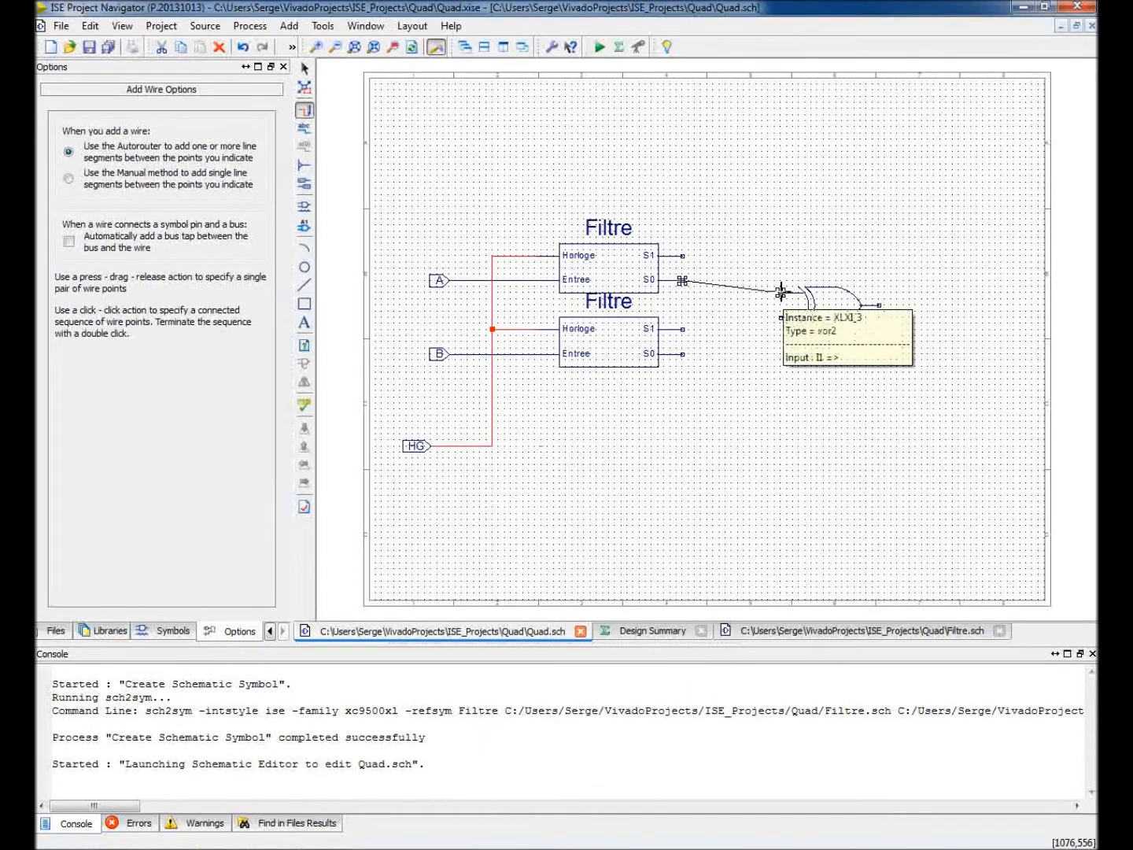
{"action": "left_click", "coordinate": [781, 293]}
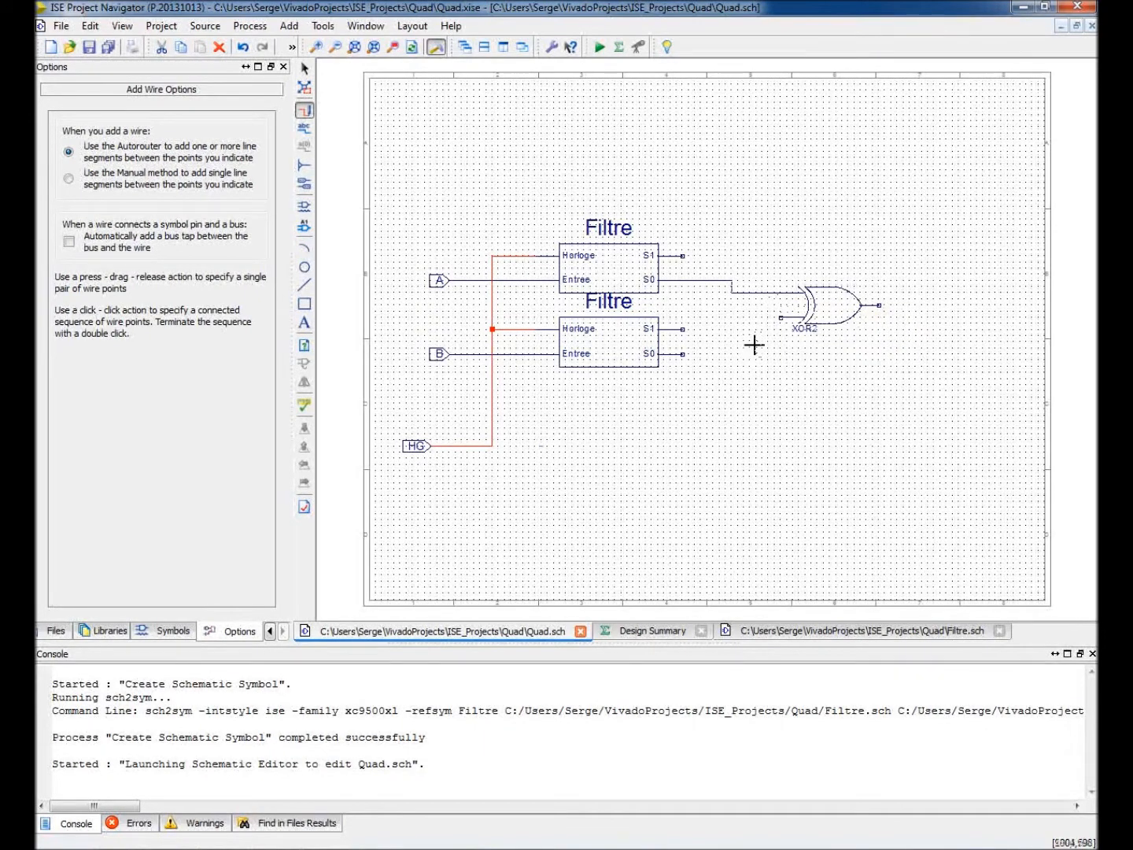
{"action": "left_click", "coordinate": [775, 318]}
{"action": "left_click", "coordinate": [683, 330]}
{"action": "left_click", "coordinate": [931, 305]}
{"action": "left_click", "coordinate": [879, 305]}
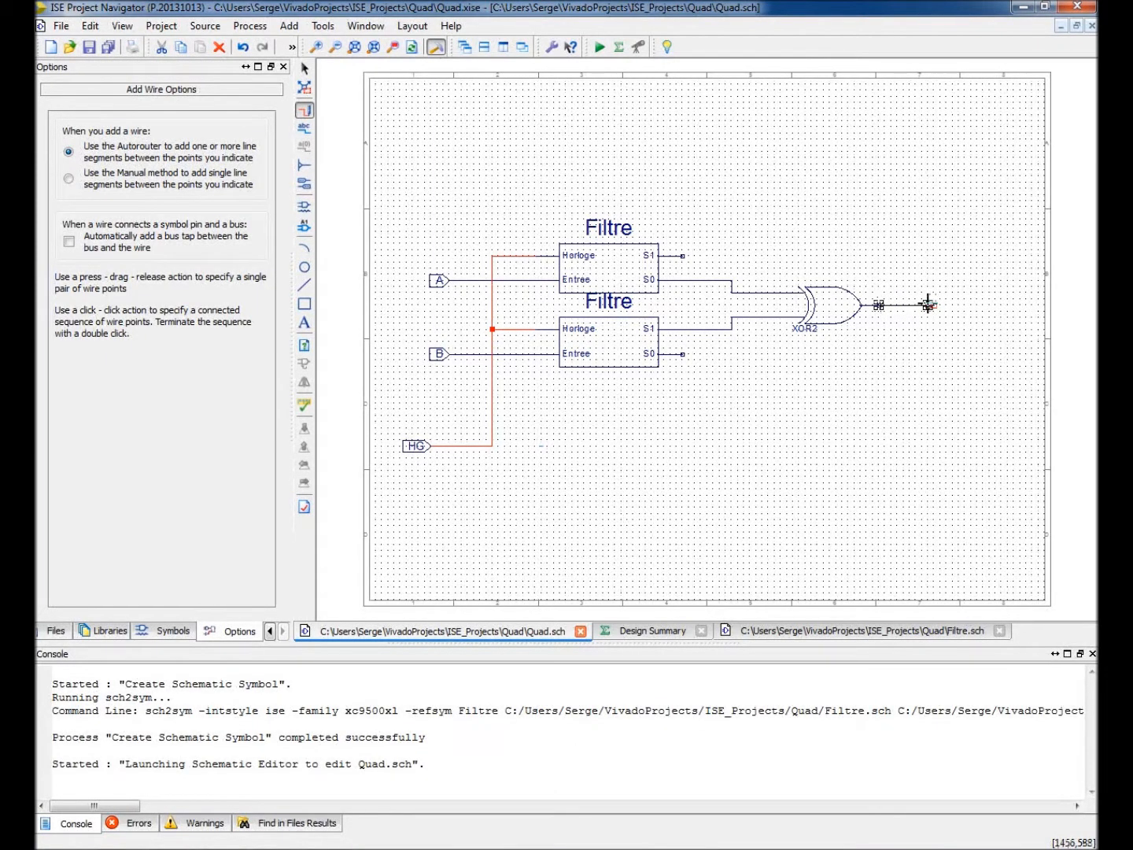
Attach an automatic I/O marker to the XOR2 output wire and name its net DIR
{"action": "left_click", "coordinate": [303, 184]}
{"action": "left_click", "coordinate": [931, 305]}
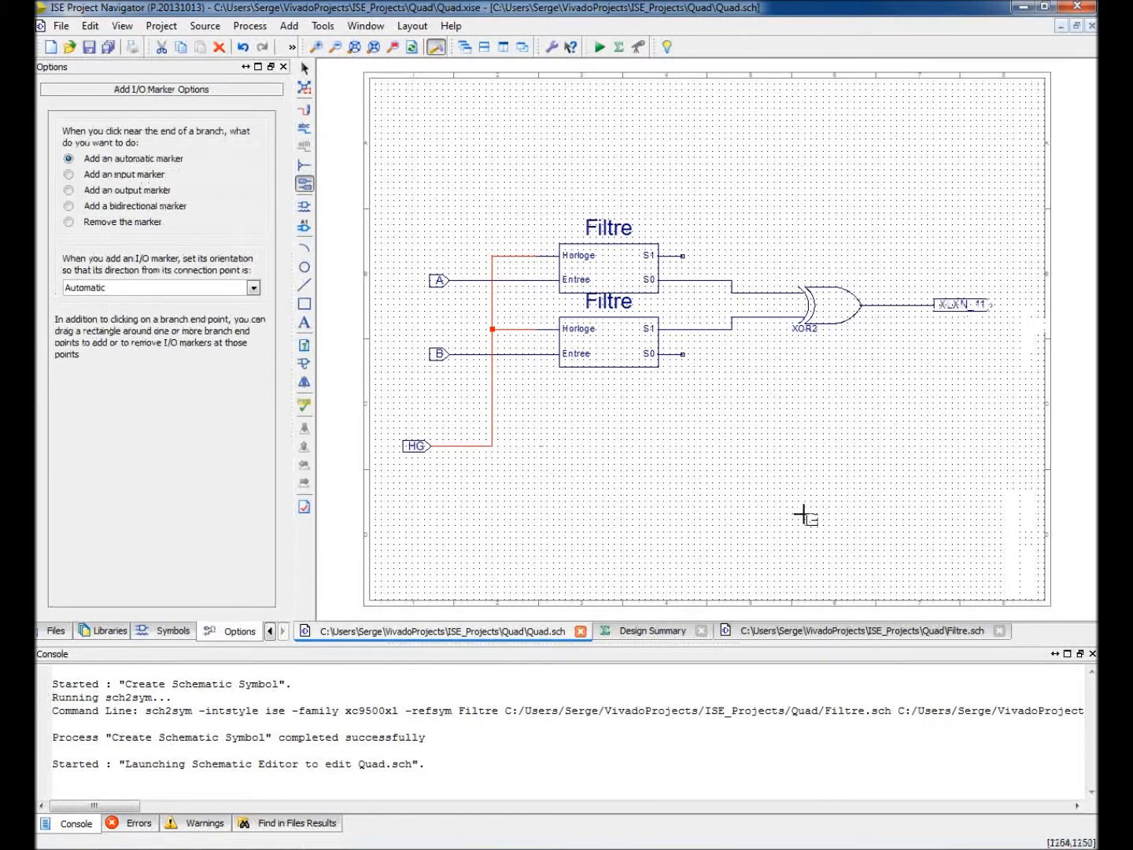
{"action": "left_click", "coordinate": [305, 130]}
{"action": "left_click_drag", "start_coordinate": [138, 293], "coordinate": [36, 288]}
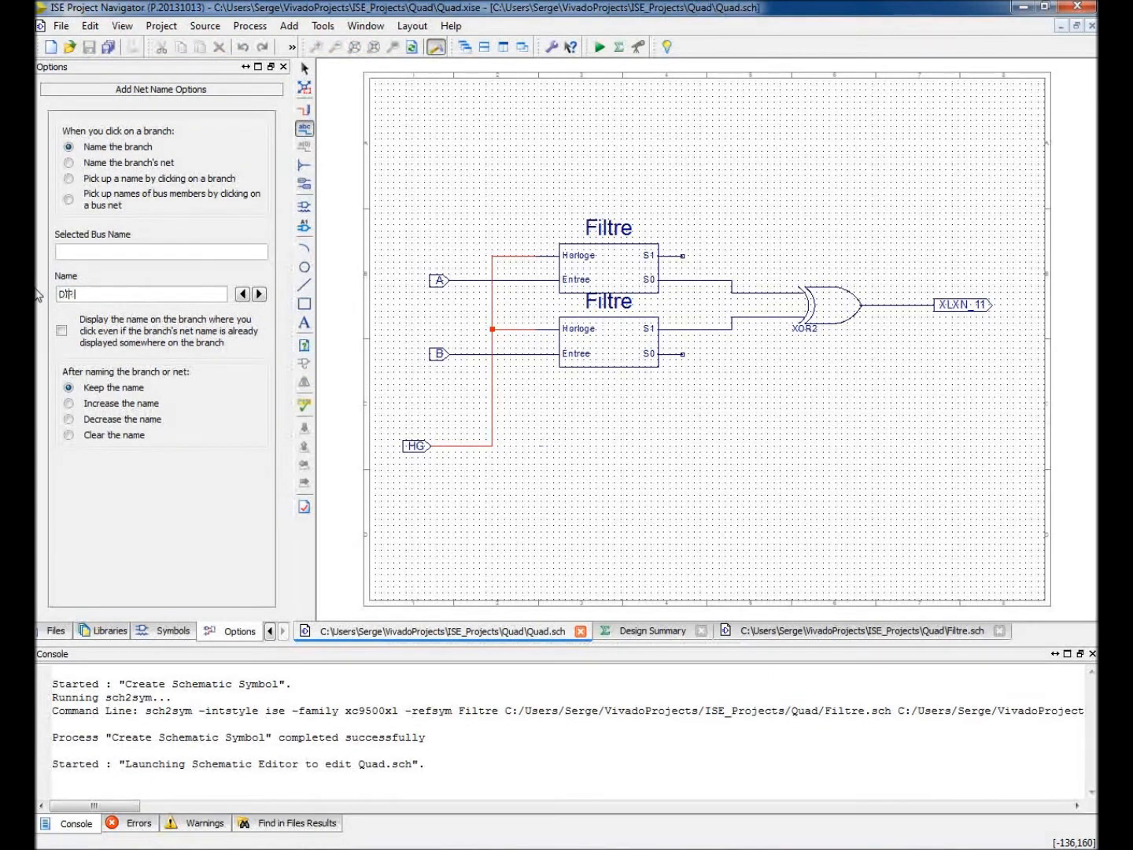
{"action": "left_click", "coordinate": [933, 305]}
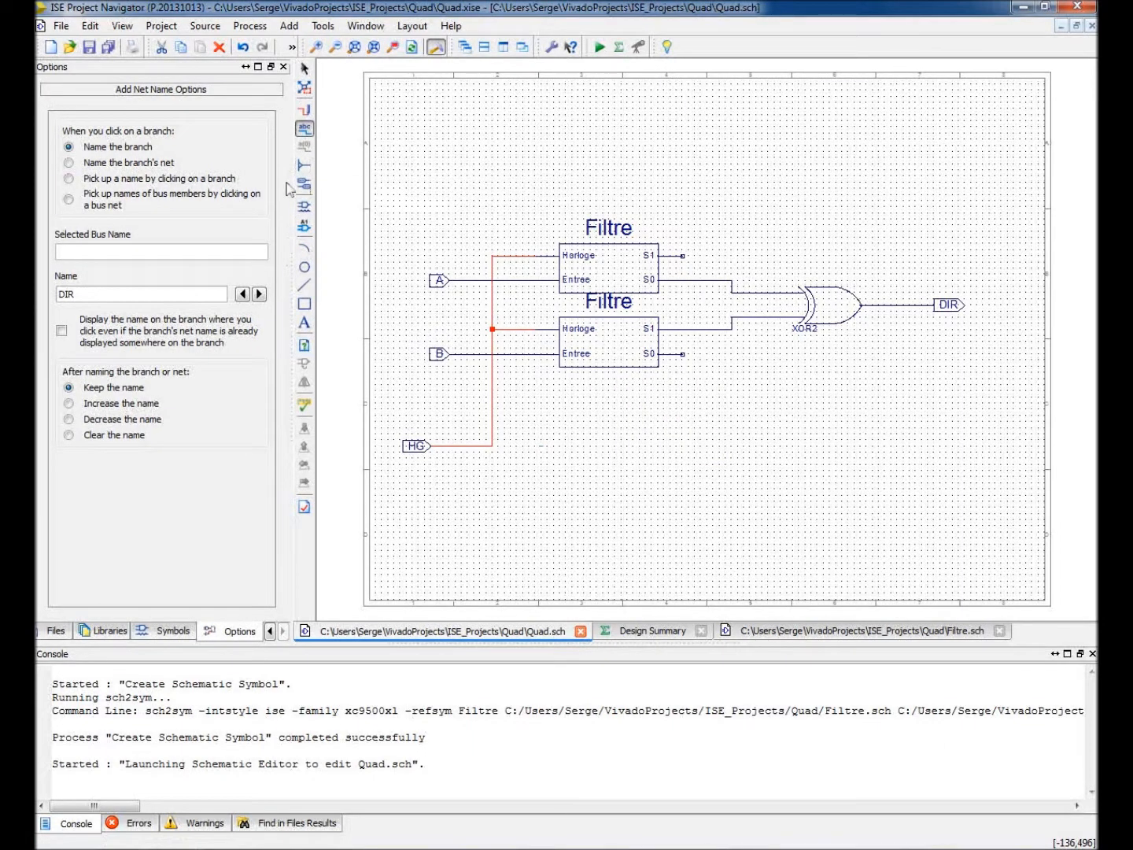
Place an xor4 gate from the Logic category below the XOR2 gate
{"action": "left_click", "coordinate": [303, 207]}
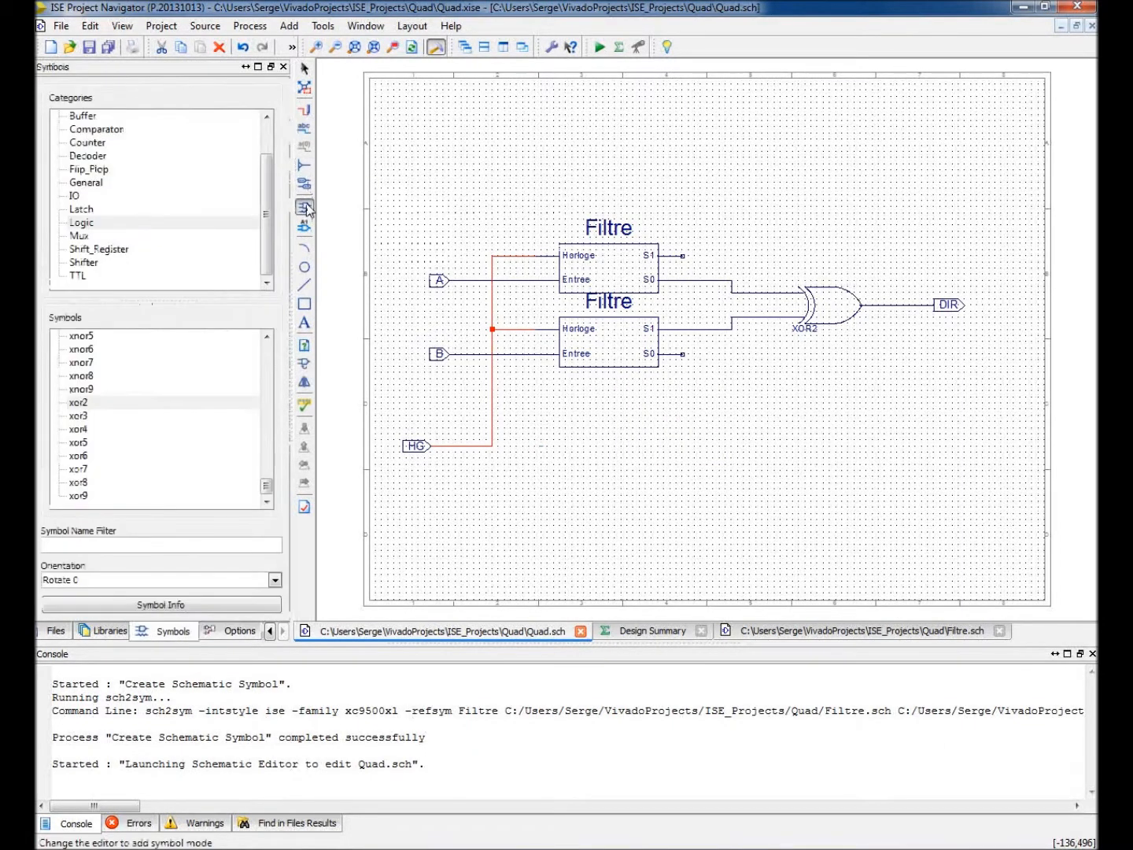
{"action": "left_click", "coordinate": [82, 429]}
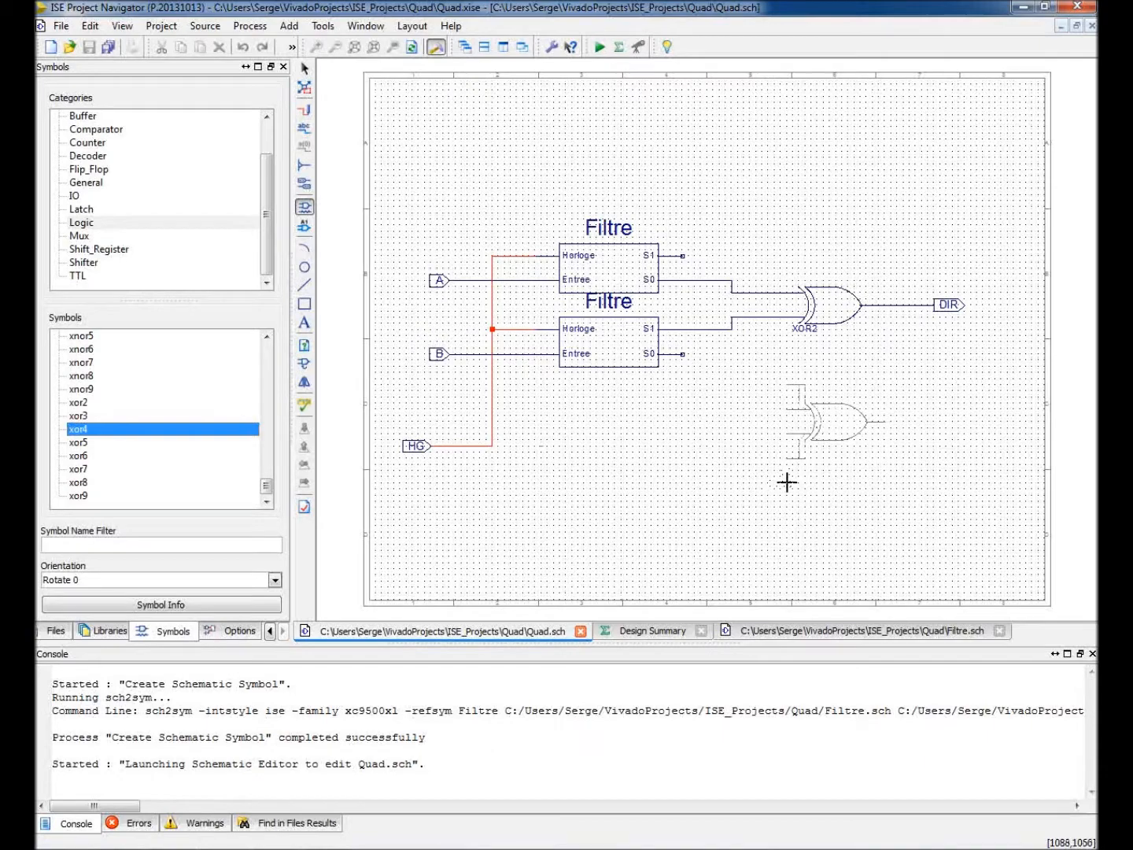
{"action": "left_click", "coordinate": [792, 477]}
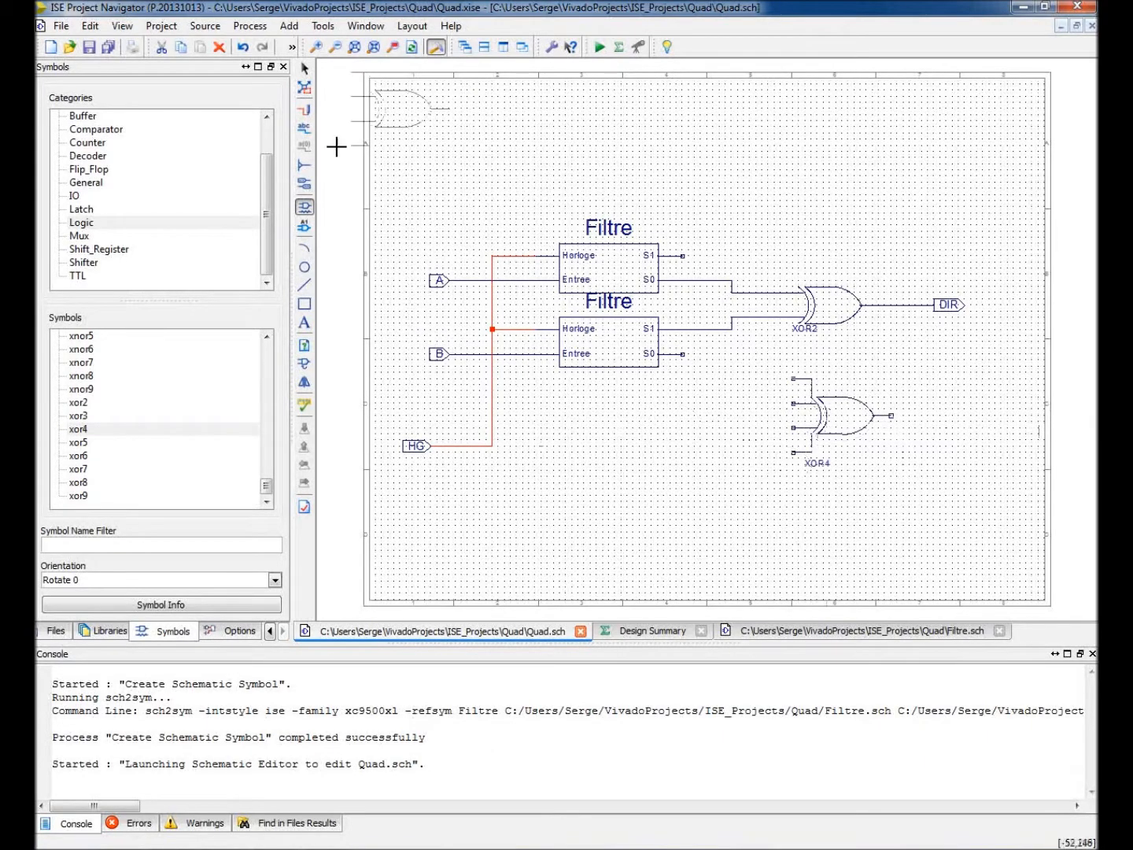
Wire the upper Filtre's S1 to the first XOR4 input and branch its S0 wire to the second XOR4 input
{"action": "left_click", "coordinate": [305, 110]}
{"action": "left_click", "coordinate": [683, 256]}
{"action": "left_click", "coordinate": [792, 374]}
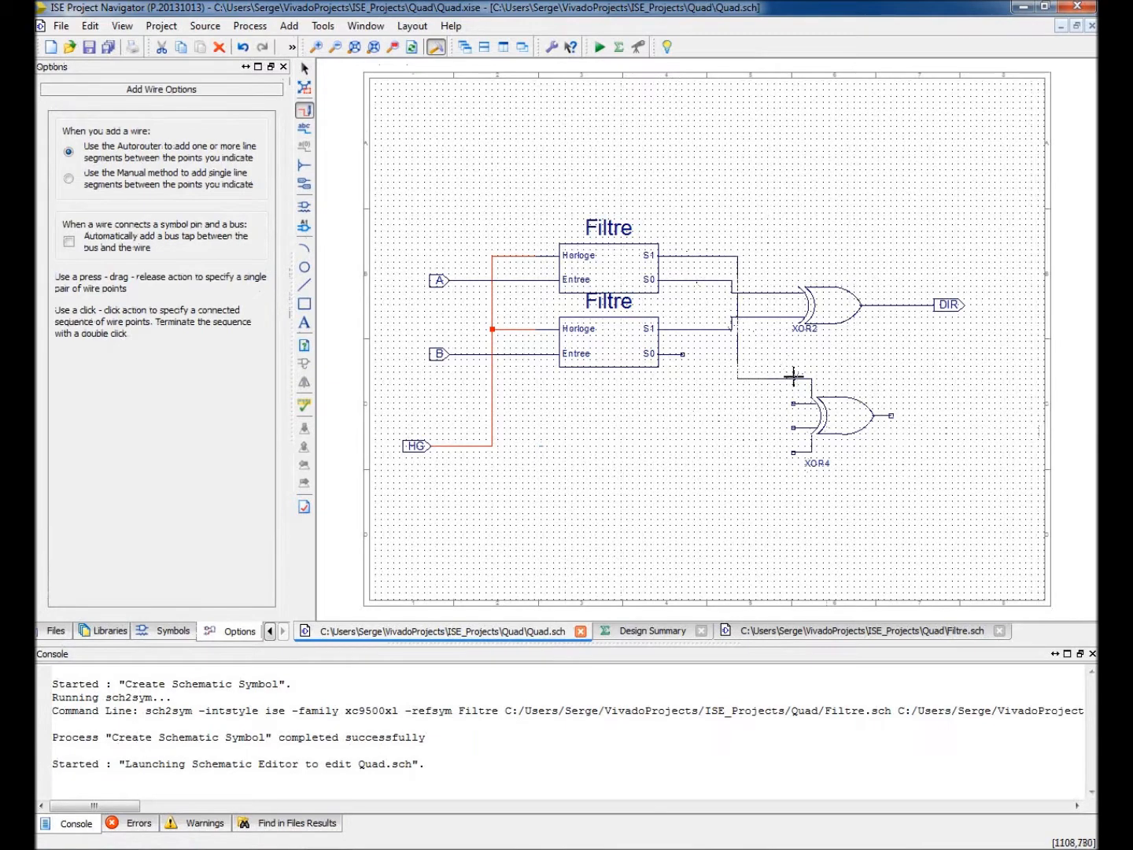
{"action": "left_click", "coordinate": [731, 294]}
{"action": "left_click", "coordinate": [793, 404]}
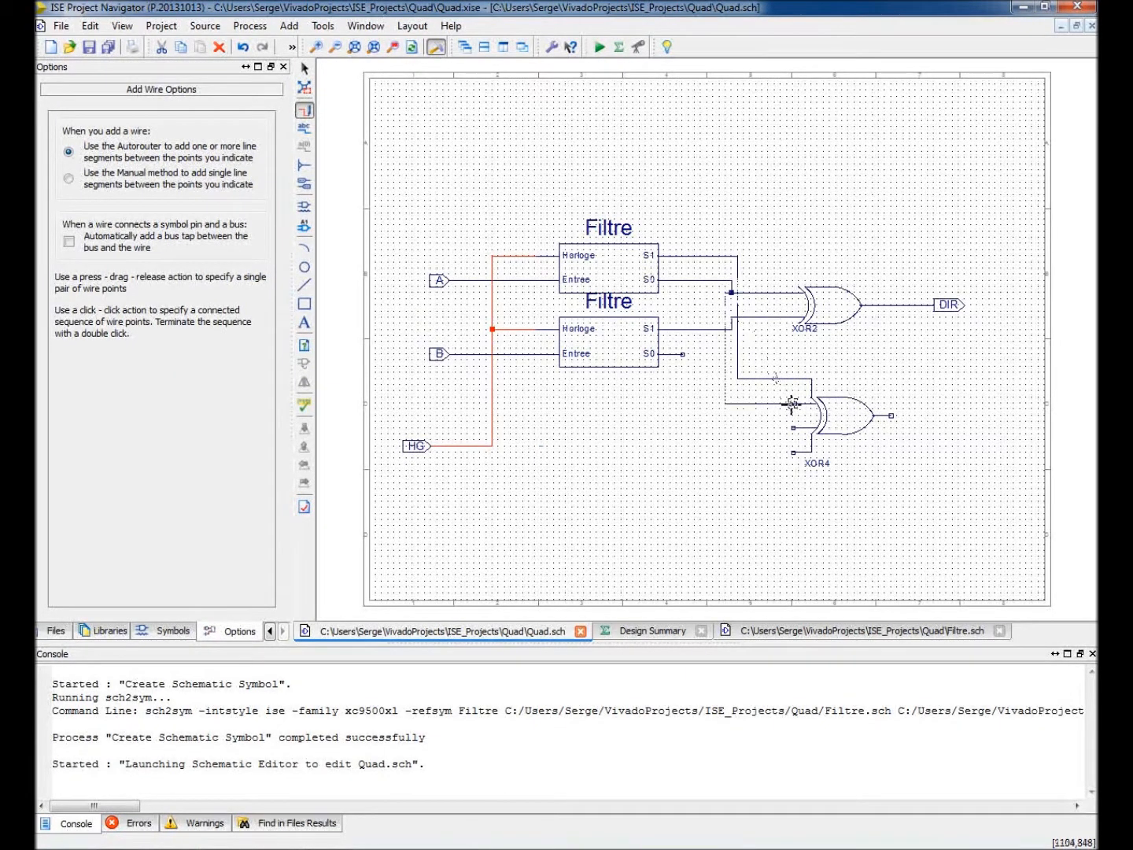
Branch the lower Filtre's S1 wire to the third XOR4 input and wire its S0 to the fourth XOR4 input
{"action": "left_click", "coordinate": [706, 332]}
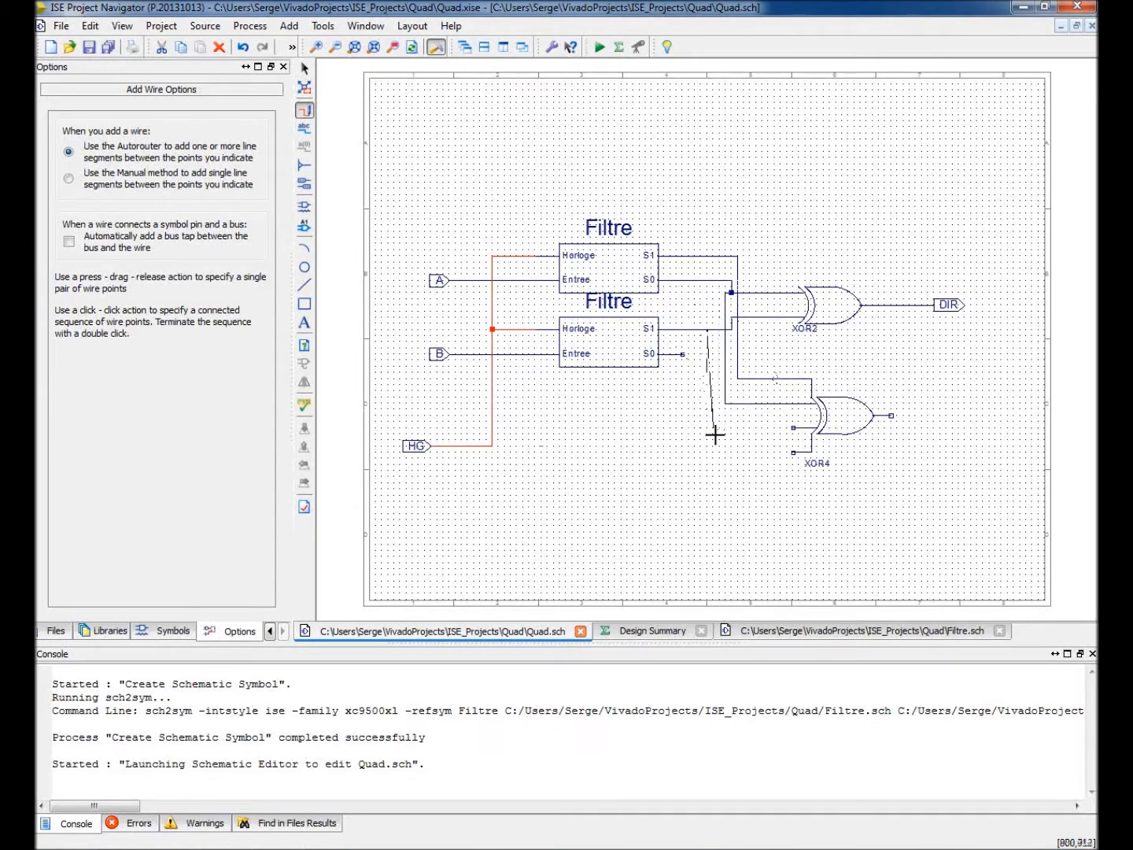
{"action": "left_click", "coordinate": [791, 431]}
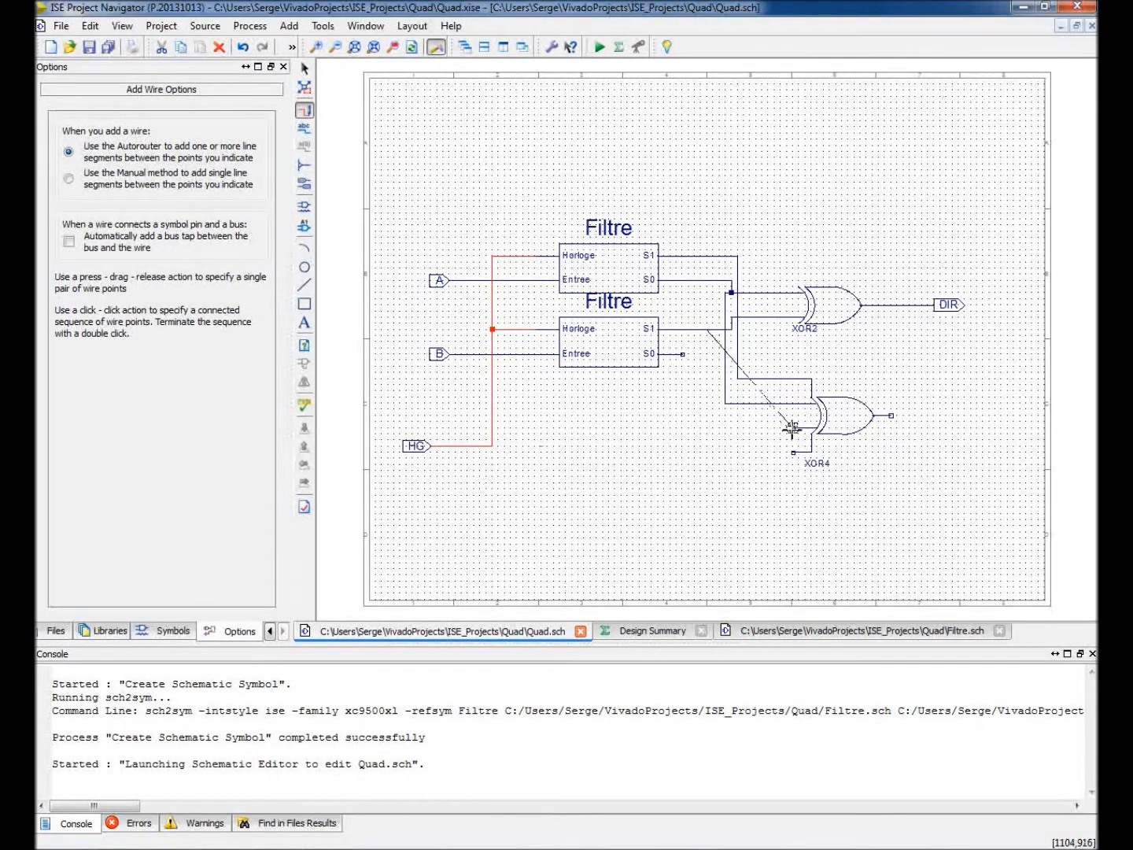
{"action": "left_click", "coordinate": [682, 355]}
{"action": "left_click", "coordinate": [793, 453]}
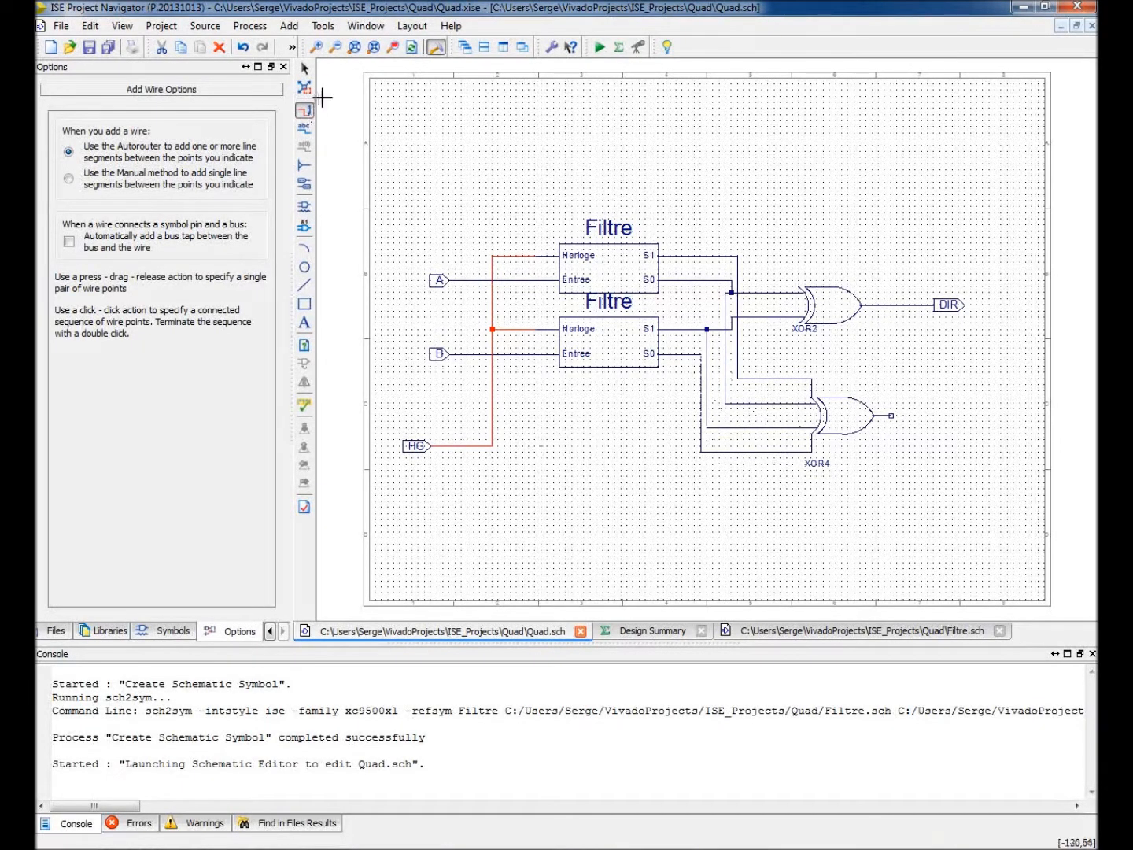
Straighten the upper Filtre's S0 and lower Filtre's S1 wires by moving their vertical segments in line with the branches to the XOR4
{"action": "left_click", "coordinate": [305, 71]}
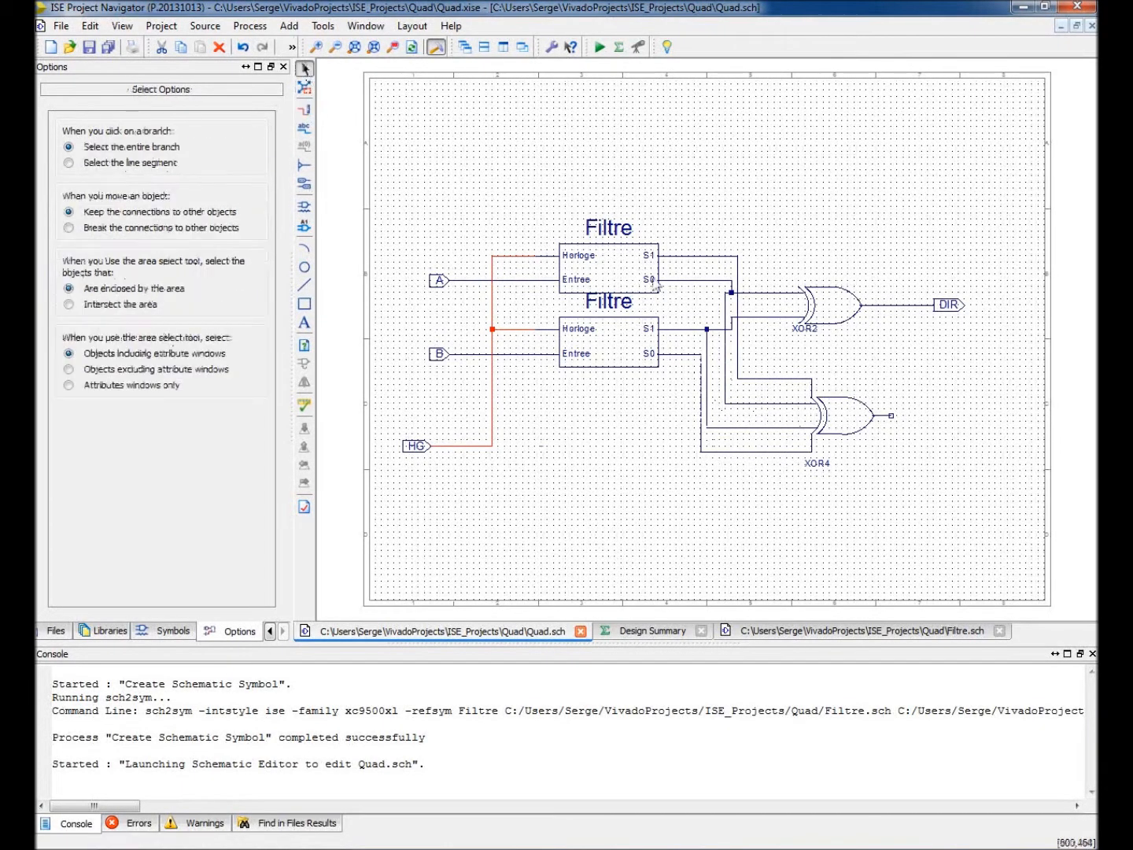
{"action": "left_click", "coordinate": [732, 294]}
{"action": "left_click", "coordinate": [708, 572]}
{"action": "left_click_drag", "start_coordinate": [732, 327], "coordinate": [709, 327]}
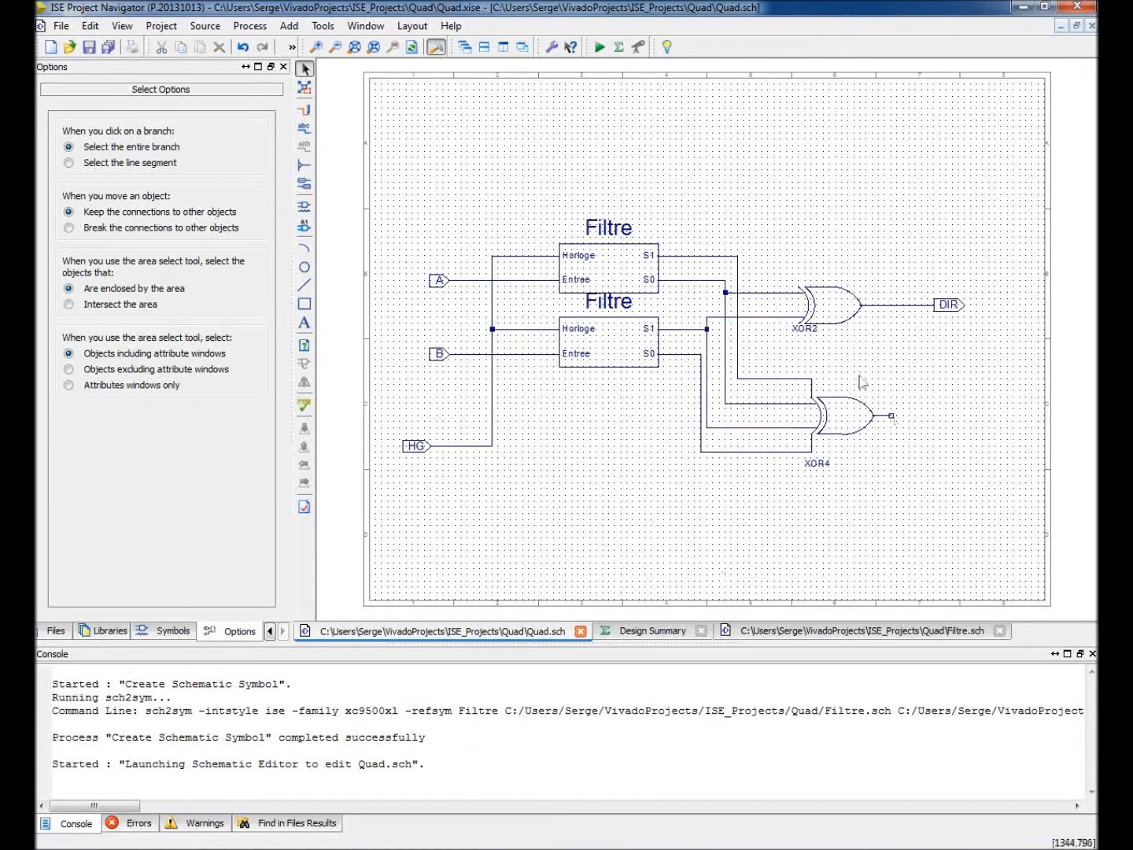
Draw a short wire from the XOR4 output and attach an automatic I/O marker to its end
{"action": "left_click", "coordinate": [304, 110]}
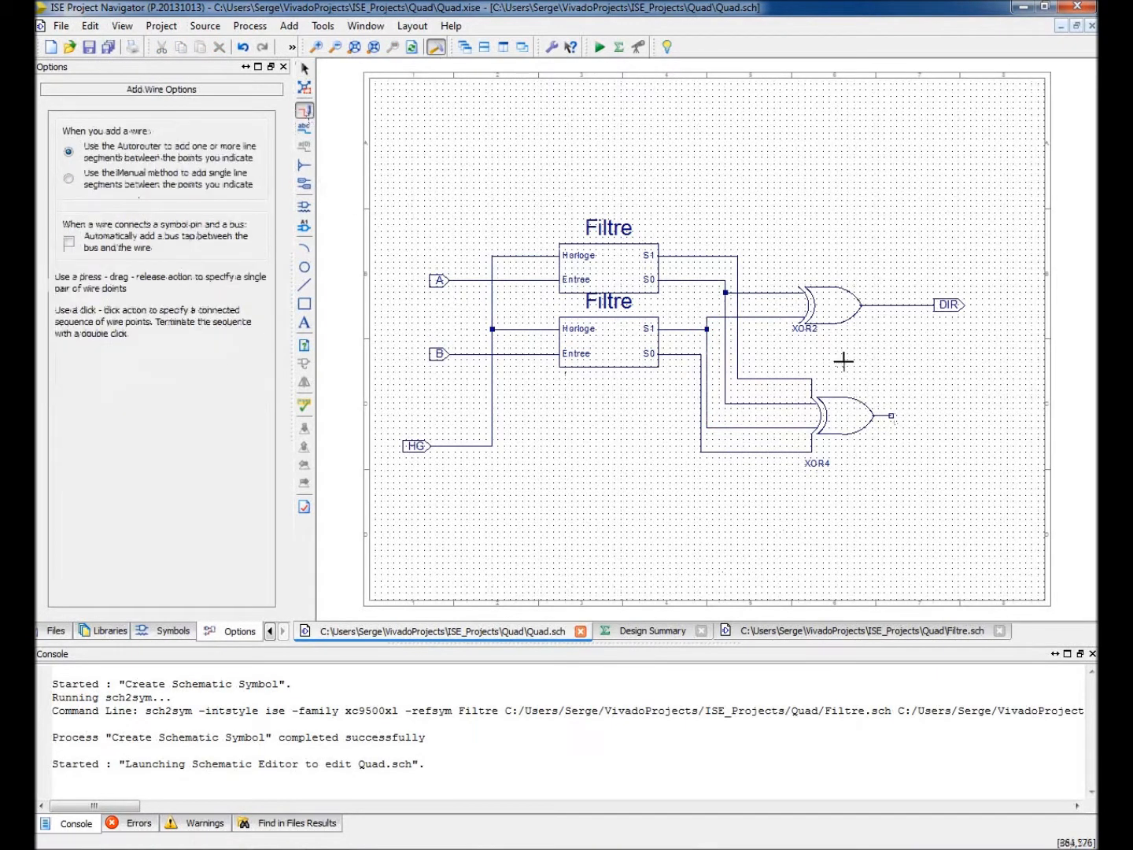
{"action": "left_click", "coordinate": [935, 415]}
{"action": "left_click", "coordinate": [895, 414]}
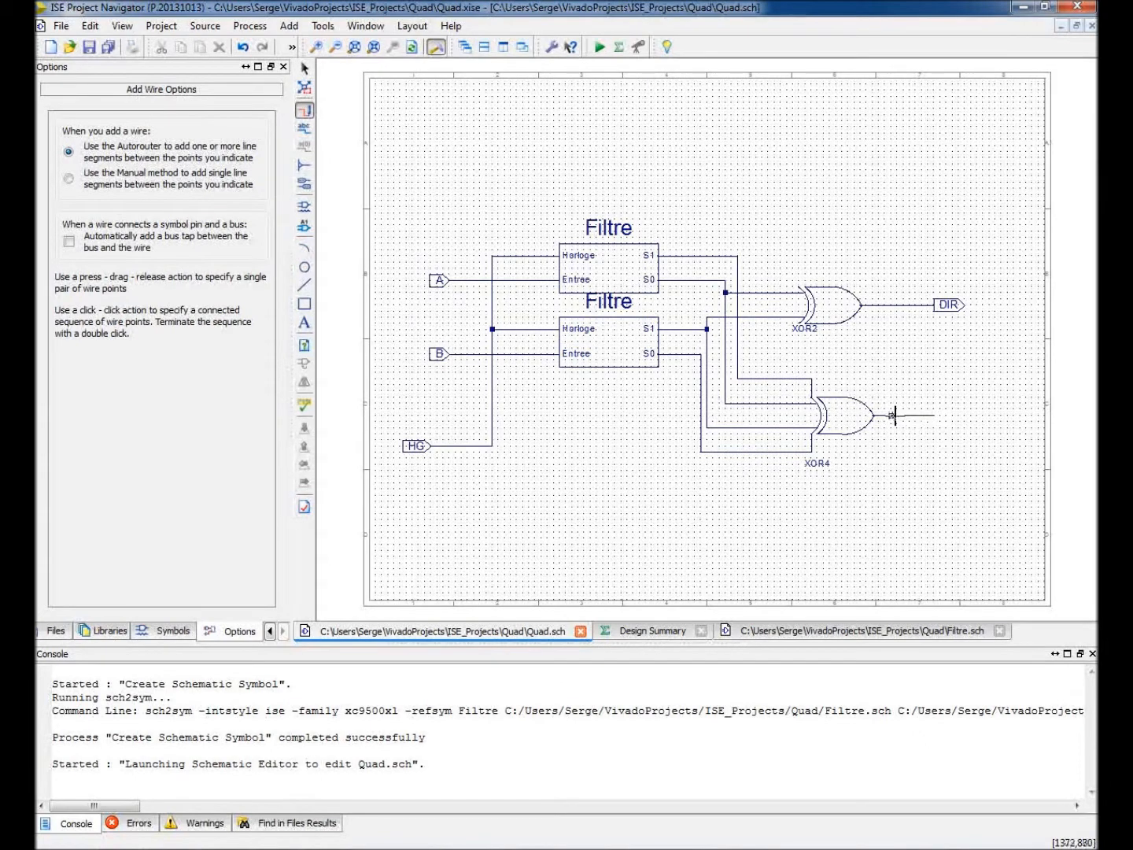
{"action": "left_click", "coordinate": [303, 183]}
{"action": "left_click", "coordinate": [935, 414]}
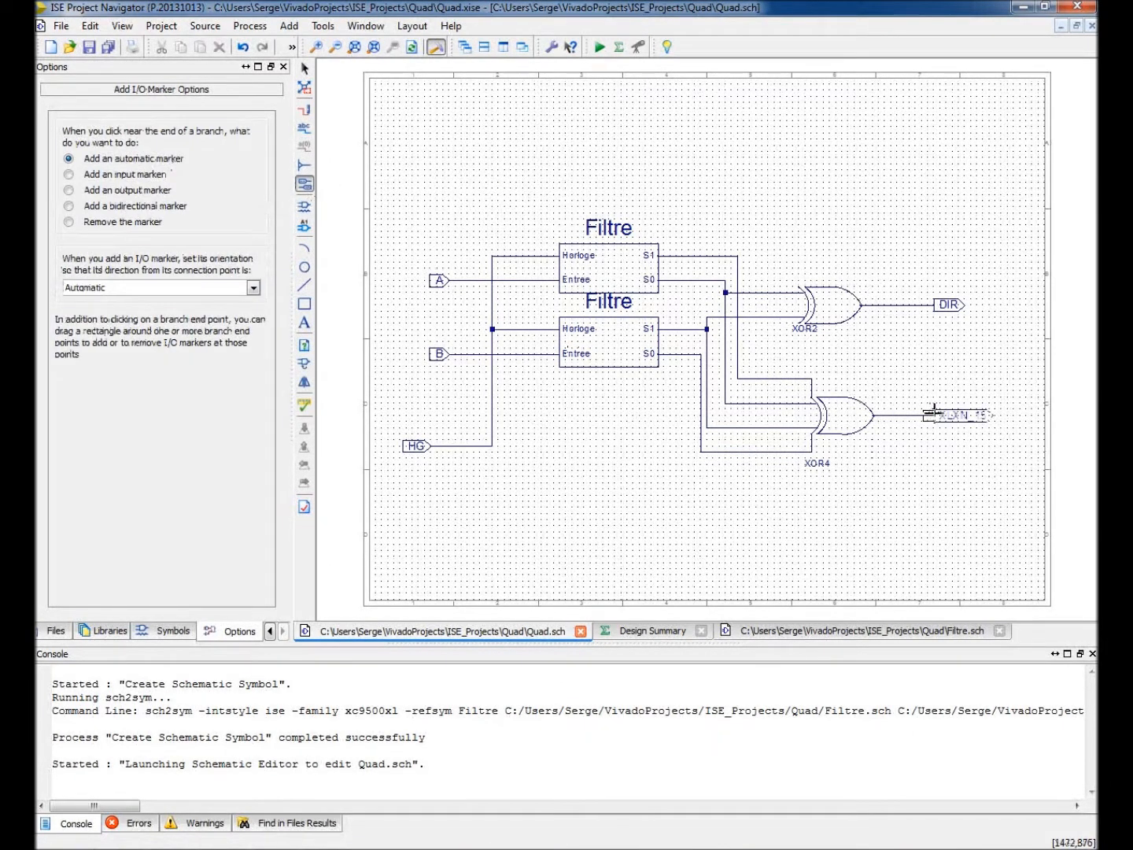
Name the XOR4 output net CPT and save all files
{"action": "left_click", "coordinate": [304, 128]}
{"action": "left_click_drag", "start_coordinate": [89, 293], "coordinate": [44, 294]}
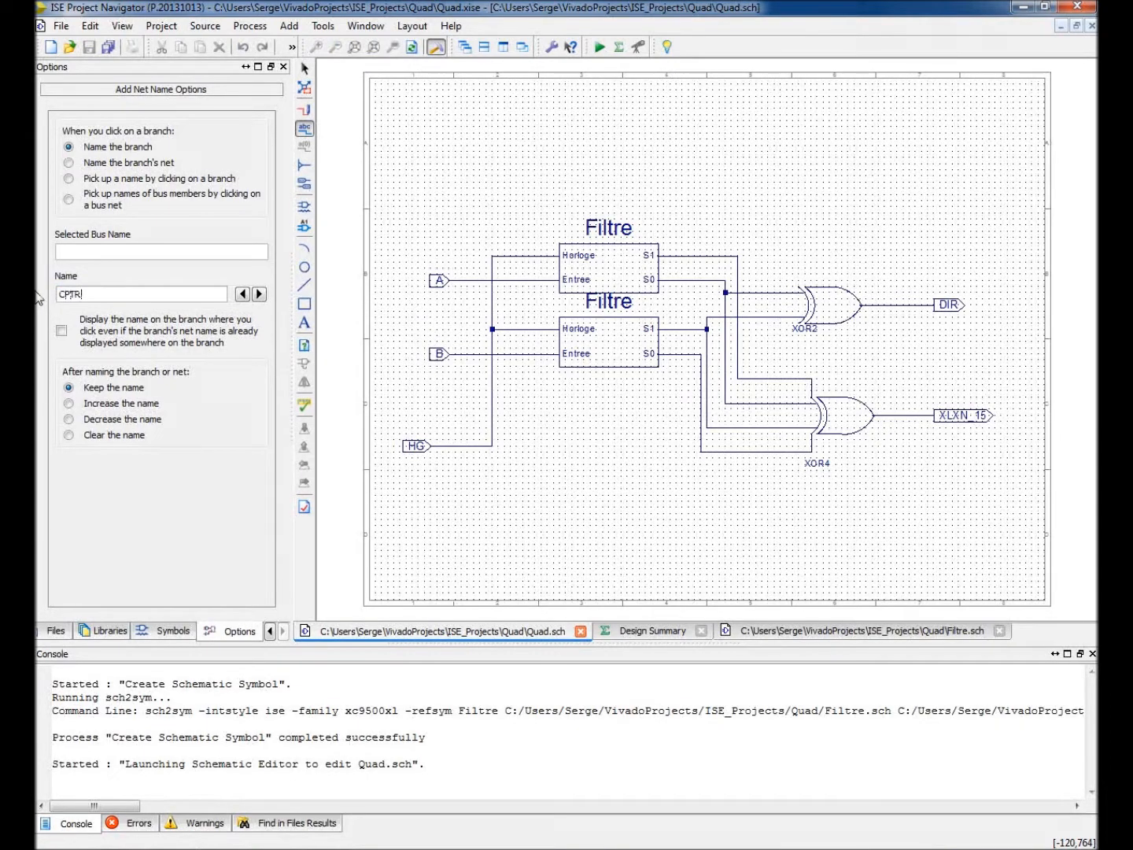
{"action": "left_click", "coordinate": [935, 415]}
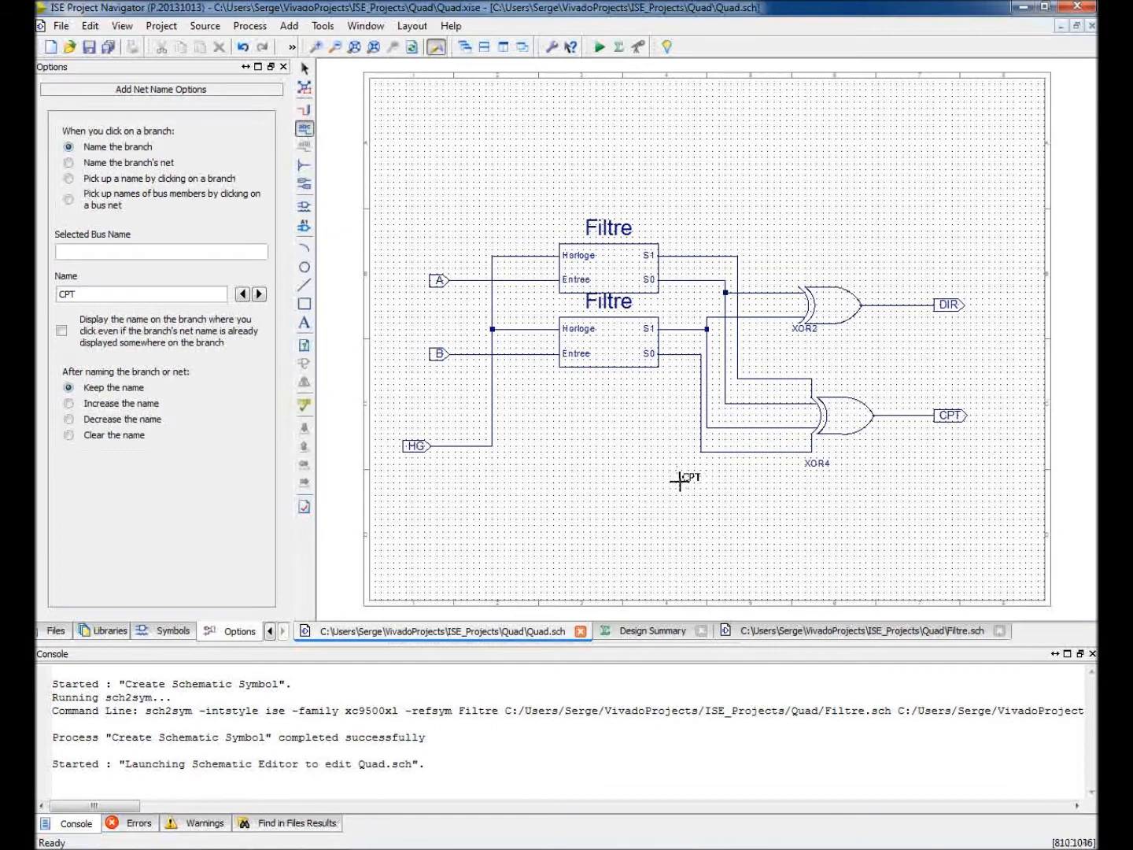
{"action": "left_click", "coordinate": [112, 50]}
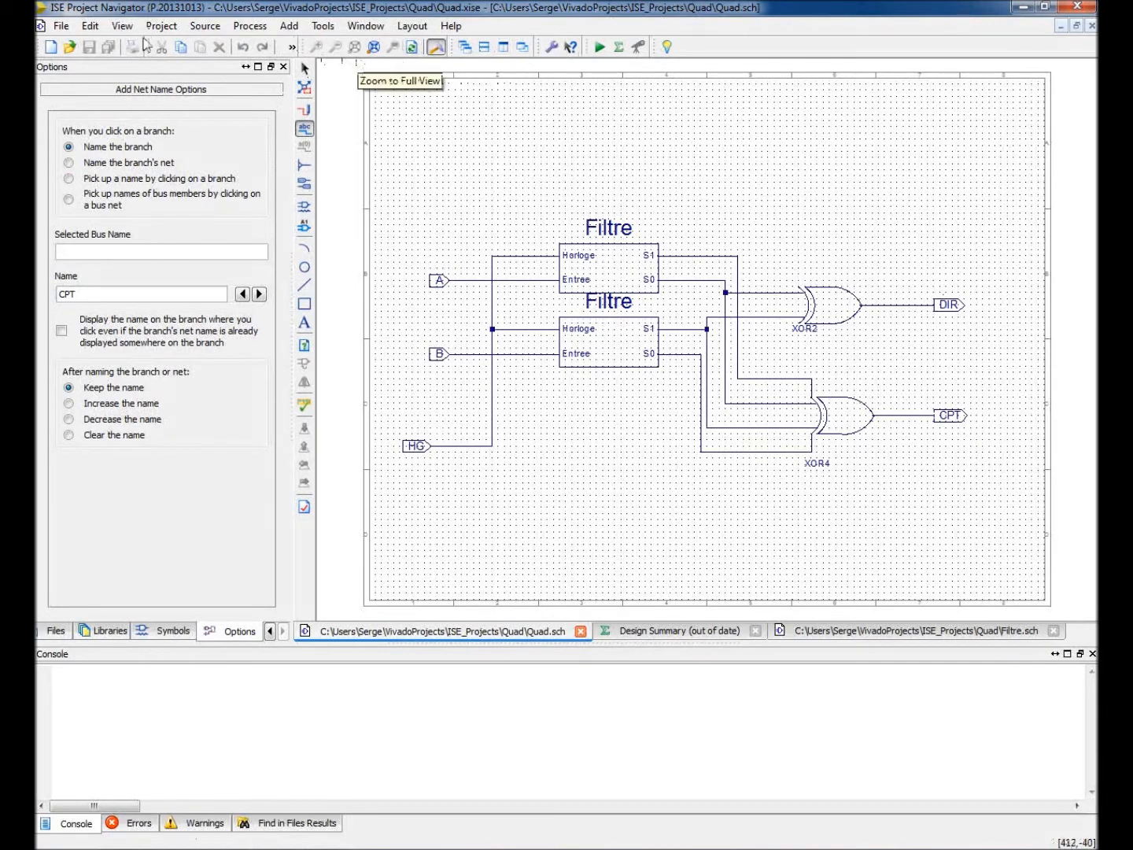
Move the CPT and DIR output markers closer to their gates, shortening both output wires and keeping the markers connected
{"action": "left_click", "coordinate": [304, 69]}
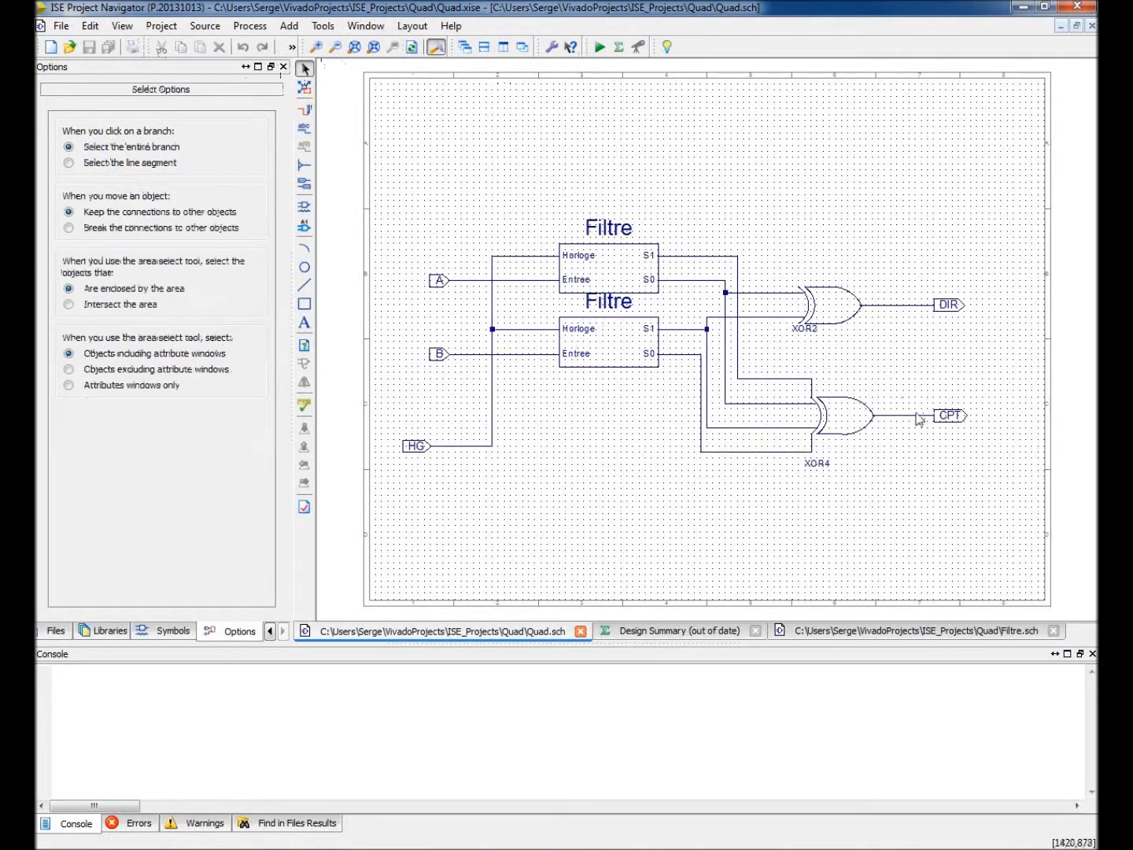
{"action": "left_click", "coordinate": [946, 423]}
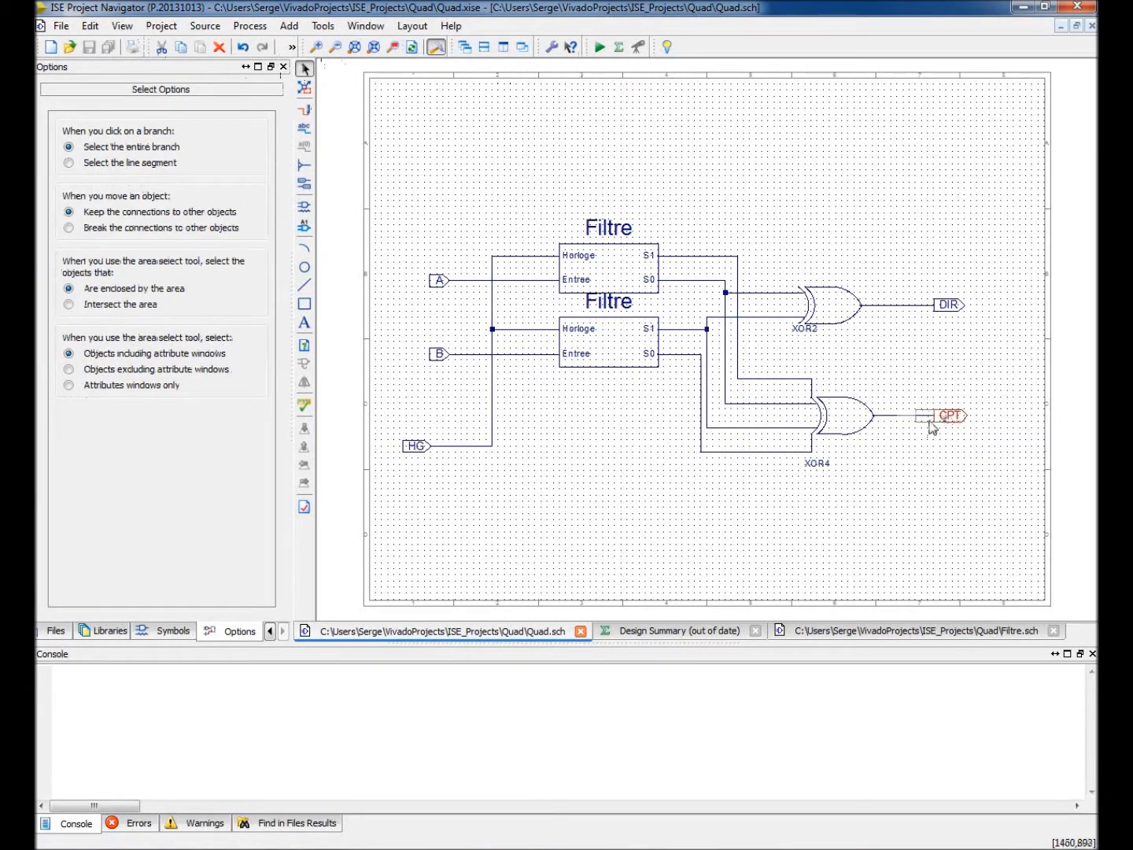
{"action": "left_click_drag", "start_coordinate": [932, 428], "coordinate": [931, 427]}
{"action": "left_click", "coordinate": [941, 312]}
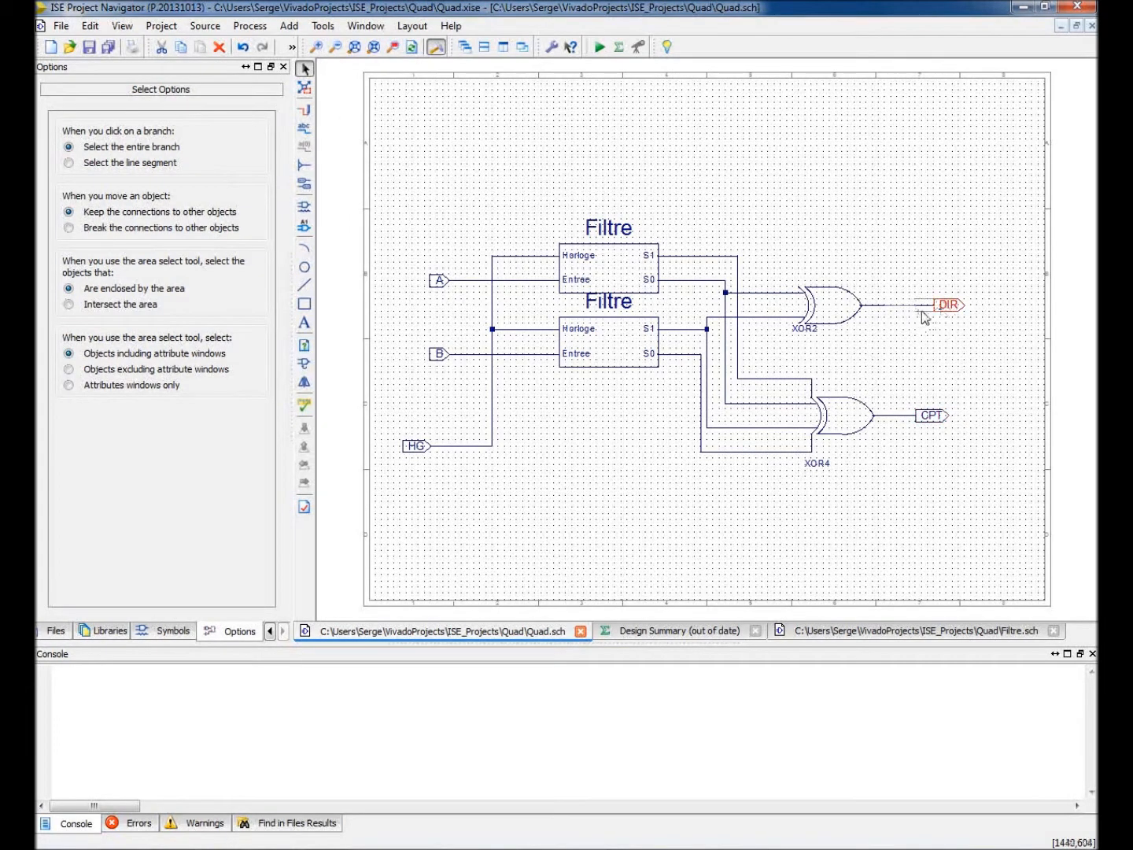
{"action": "left_click_drag", "start_coordinate": [924, 316], "coordinate": [907, 316]}
{"action": "left_click", "coordinate": [913, 397]}
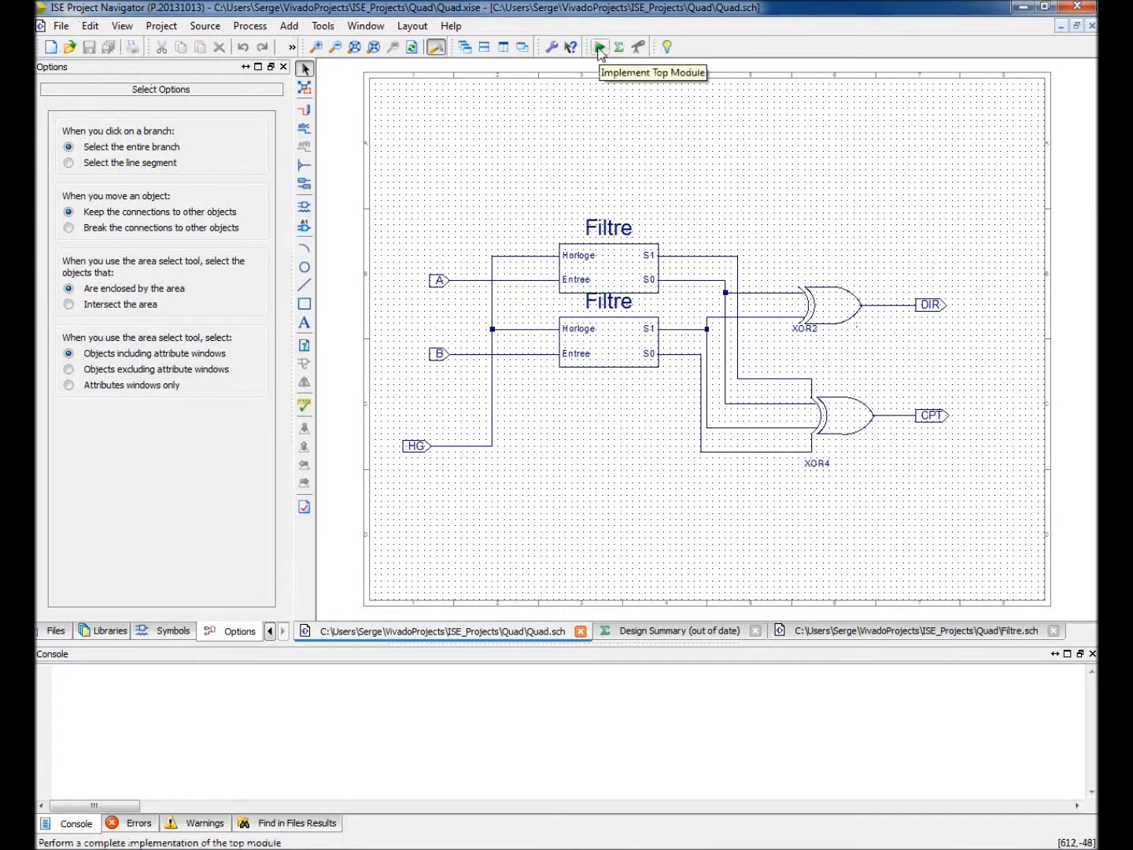
Run a complete implementation of the Quad top module
{"action": "left_click", "coordinate": [599, 49]}
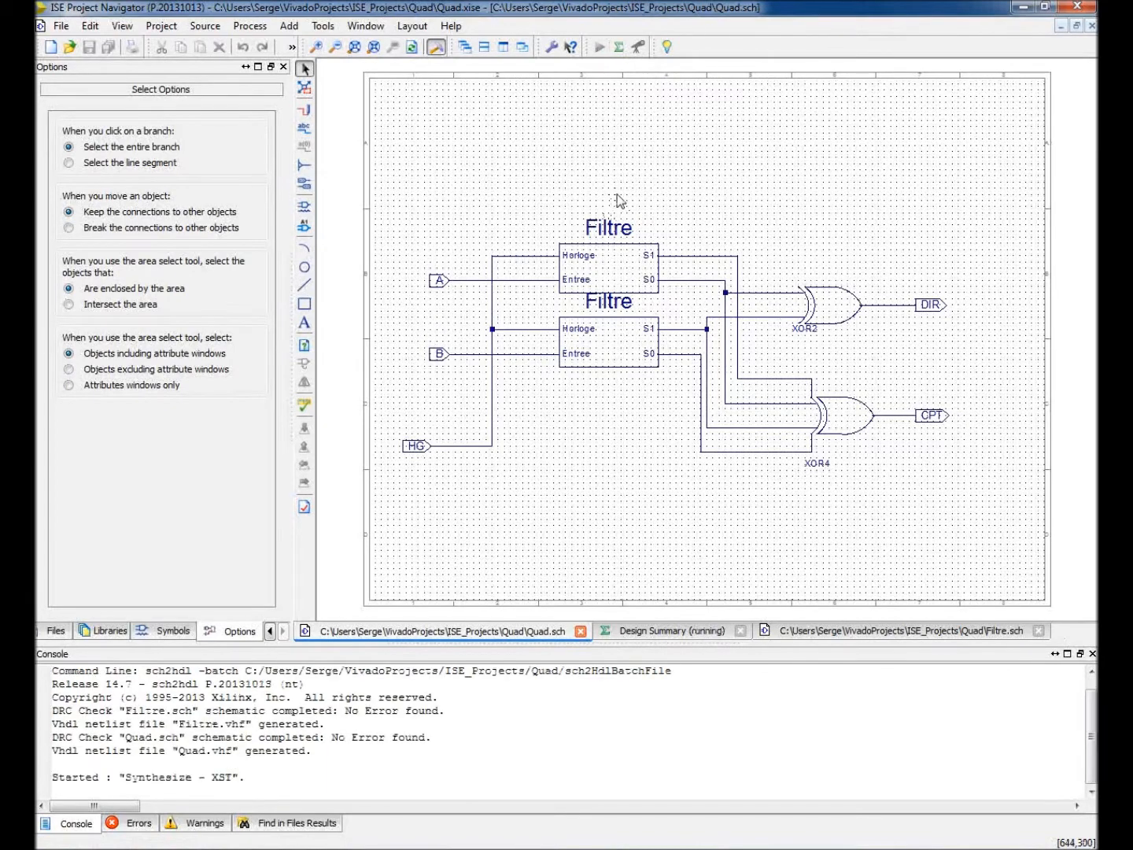
{"action": "left_click", "coordinate": [270, 630]}
{"action": "left_click", "coordinate": [270, 632]}
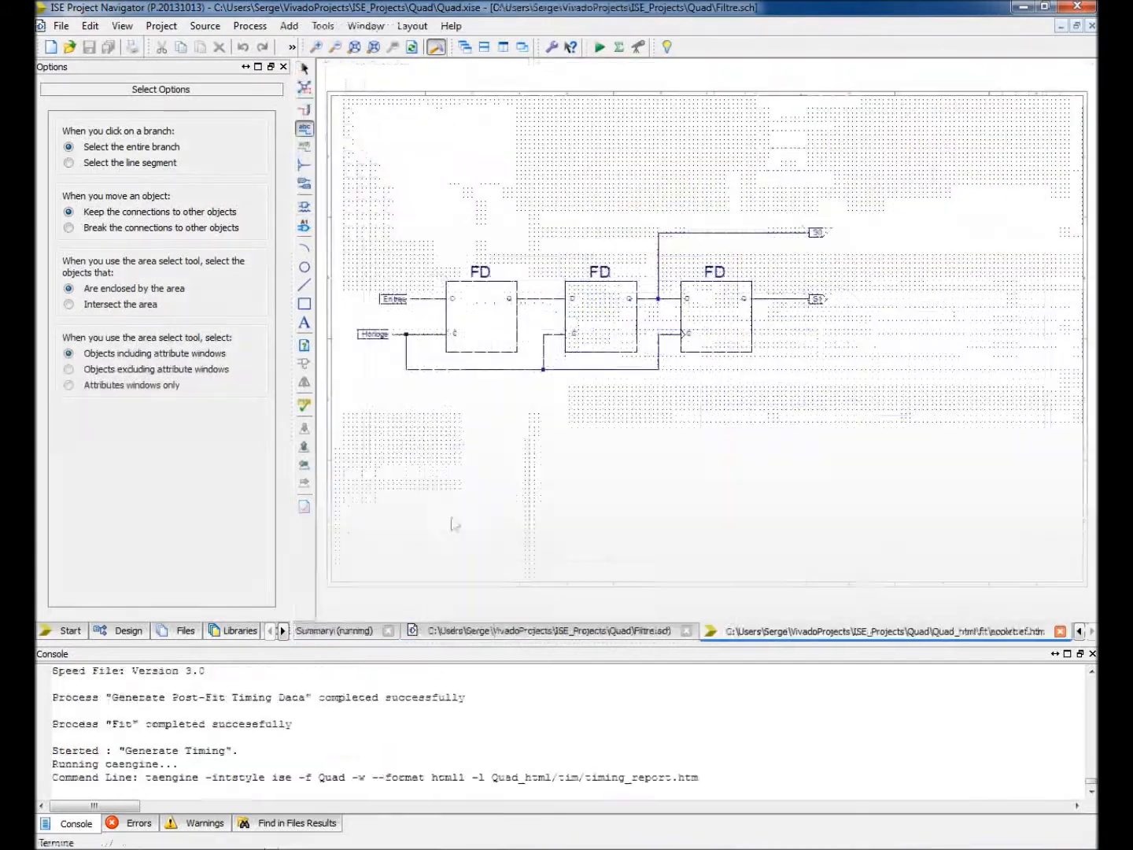
Examine the resource and pin usage in the CPLD fitter report, and open the design summary
{"action": "scroll", "coordinate": [941, 233], "scroll_direction": "down", "scroll_amount": 5}
{"action": "scroll", "coordinate": [889, 464], "scroll_direction": "up", "scroll_amount": 5}
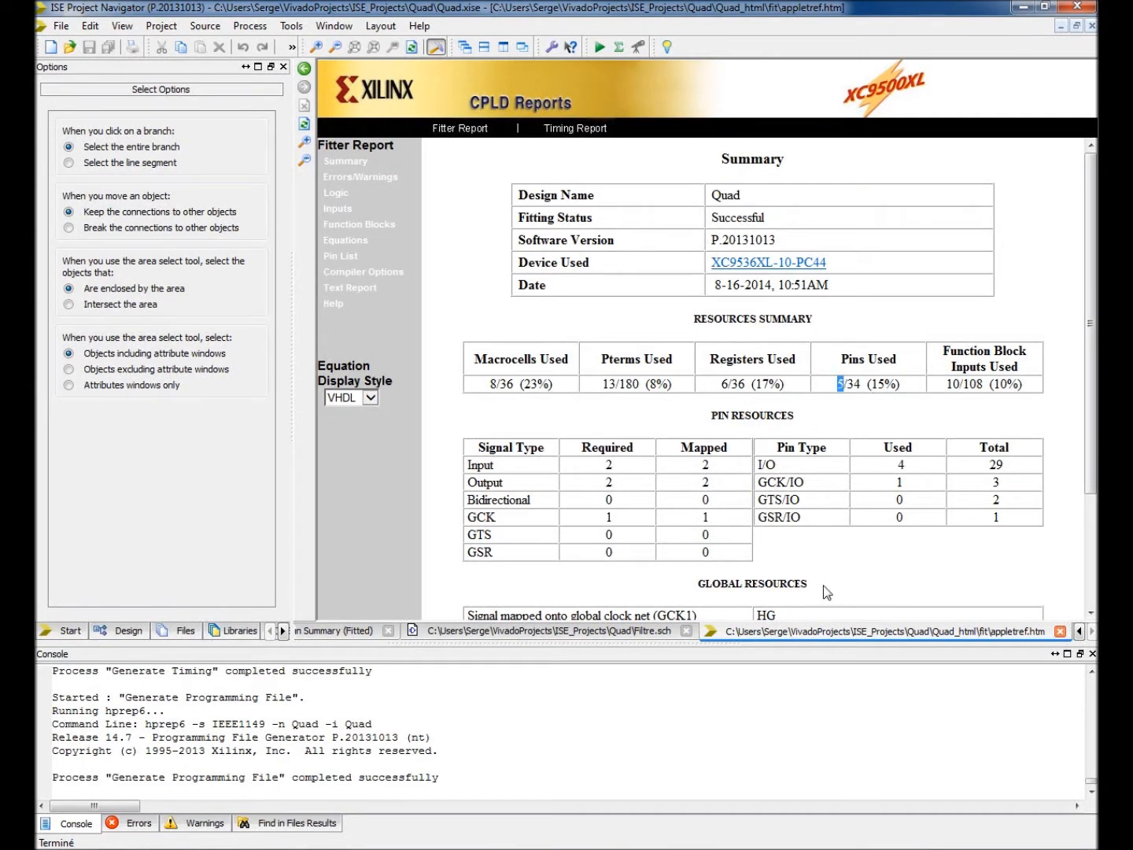
{"action": "left_click", "coordinate": [872, 426]}
{"action": "scroll", "coordinate": [999, 409], "scroll_direction": "down", "scroll_amount": 3}
{"action": "scroll", "coordinate": [1000, 410], "scroll_direction": "up", "scroll_amount": 3}
{"action": "left_click", "coordinate": [355, 632]}
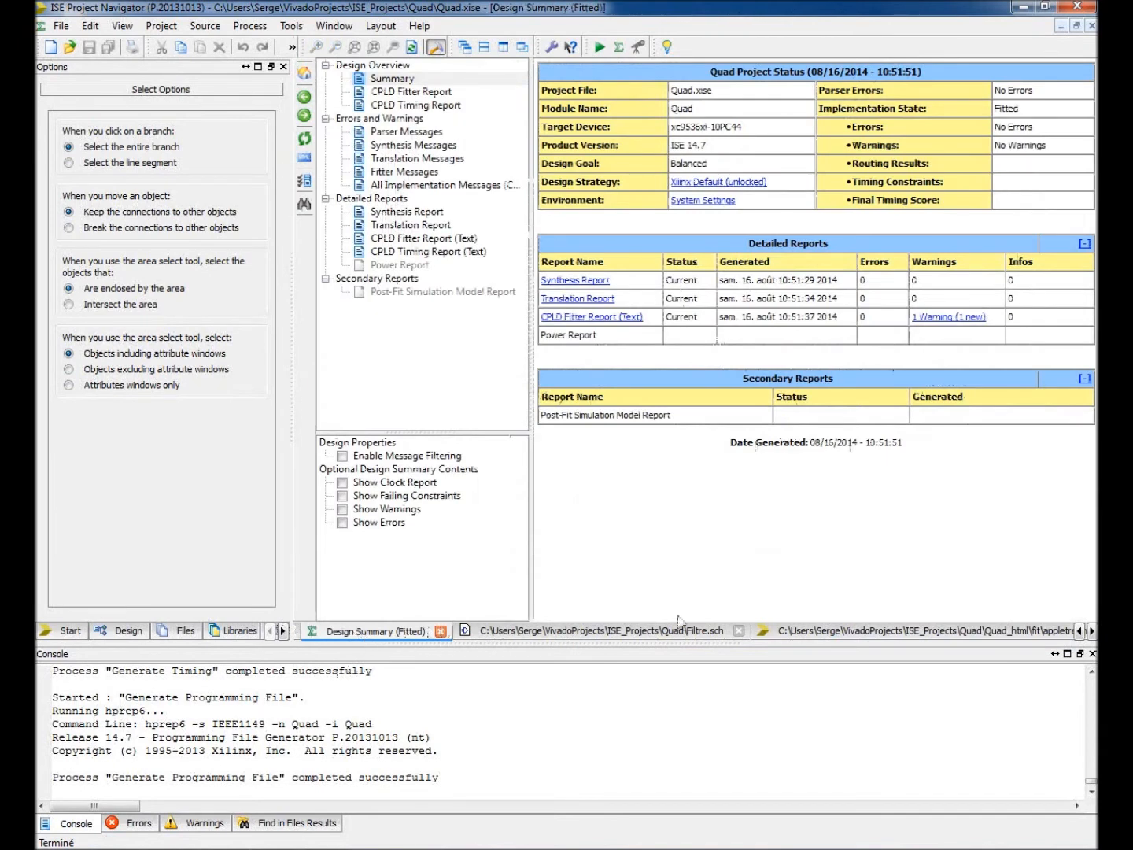